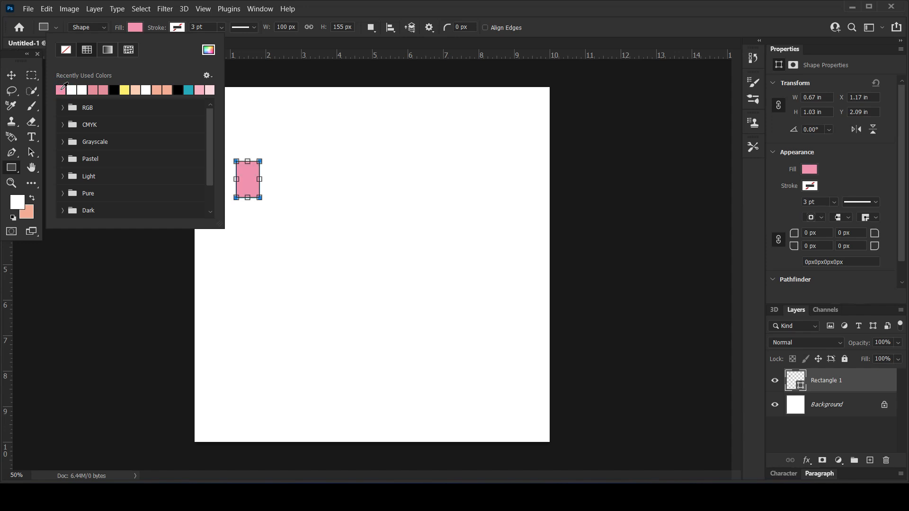
Add a Solid Color fill layer above the background using the rectangle's pink (#f193b0), and delete the Rectangle 1 layer.
{"action": "left_click", "coordinate": [11, 76]}
{"action": "left_click", "coordinate": [371, 225]}
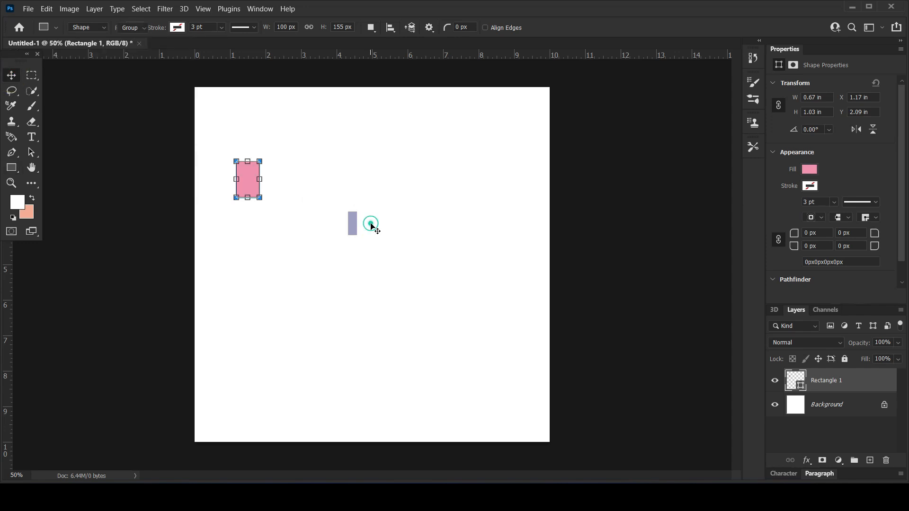
{"action": "left_click", "coordinate": [837, 408]}
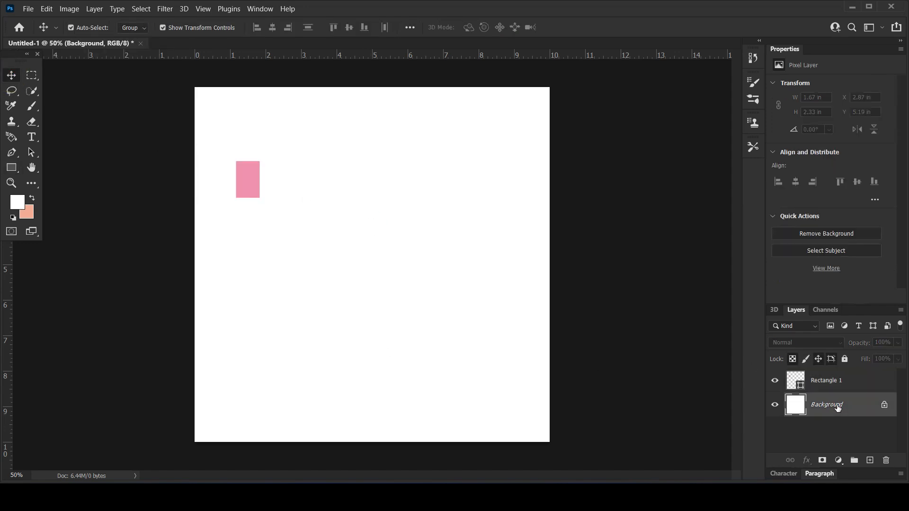
{"action": "left_click", "coordinate": [837, 460]}
{"action": "left_click", "coordinate": [823, 255]}
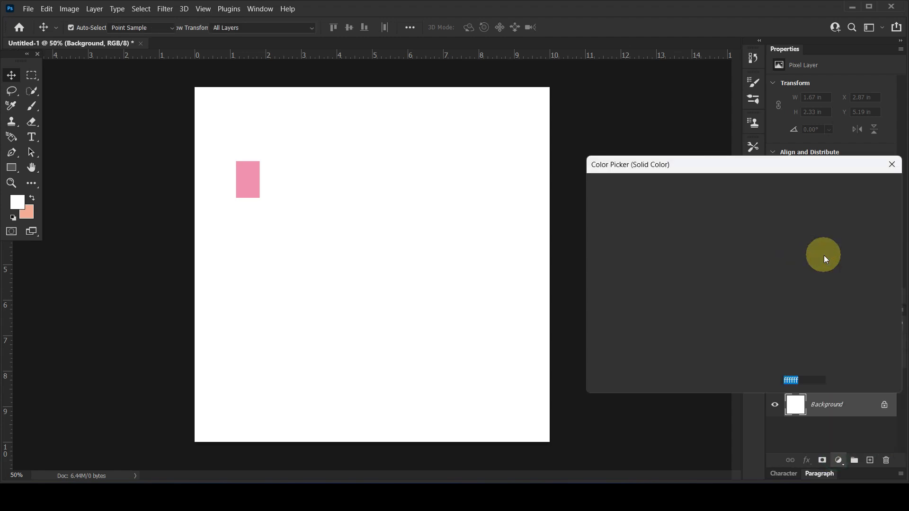
{"action": "left_click", "coordinate": [248, 179]}
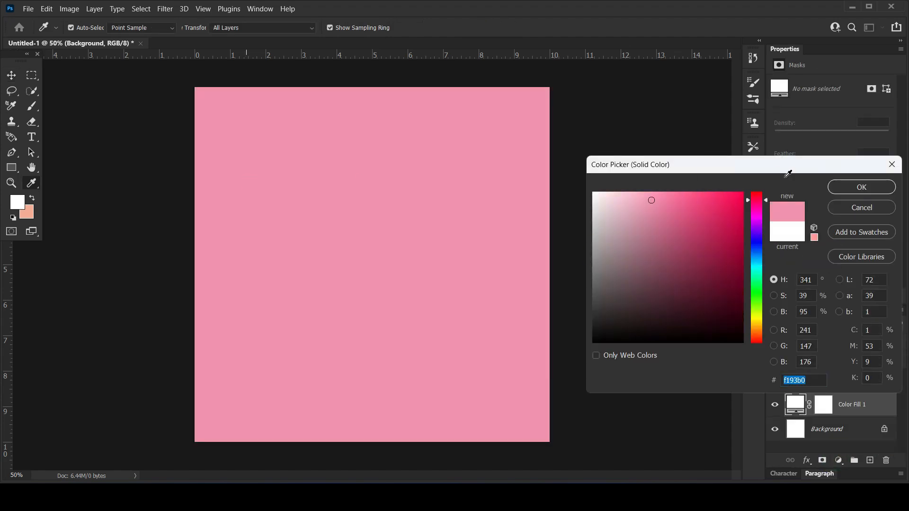
{"action": "left_click", "coordinate": [867, 192]}
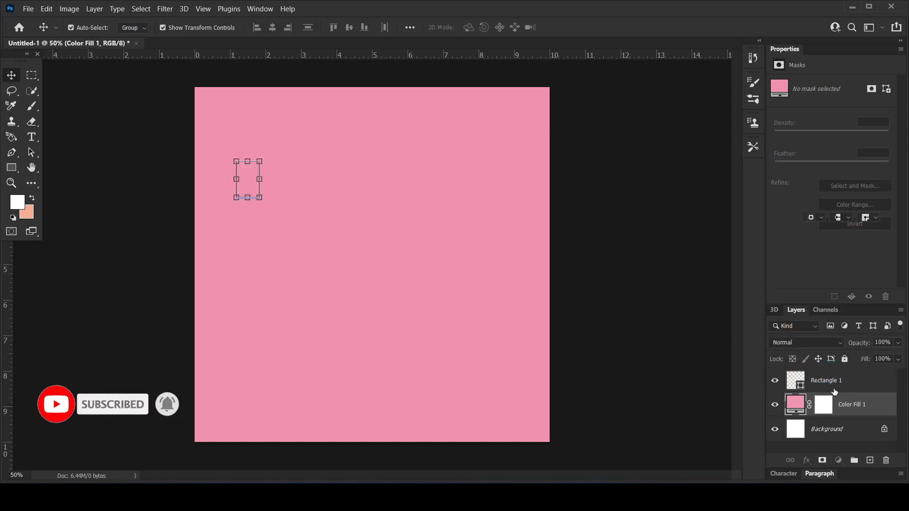
{"action": "left_click", "coordinate": [842, 387]}
{"action": "left_click_drag", "start_coordinate": [857, 383], "coordinate": [886, 458]}
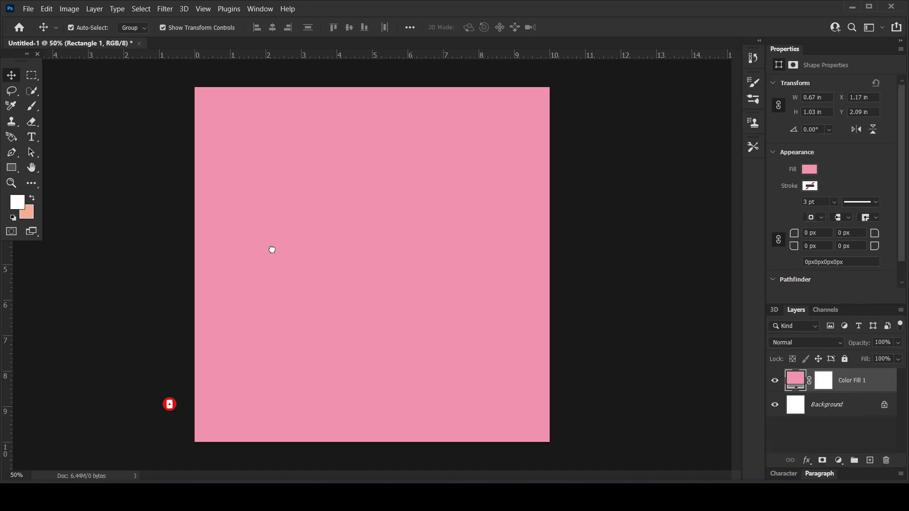
Create a new layer and paint one soft white spot in the canvas centre with the 500 px brush.
{"action": "left_click", "coordinate": [31, 106]}
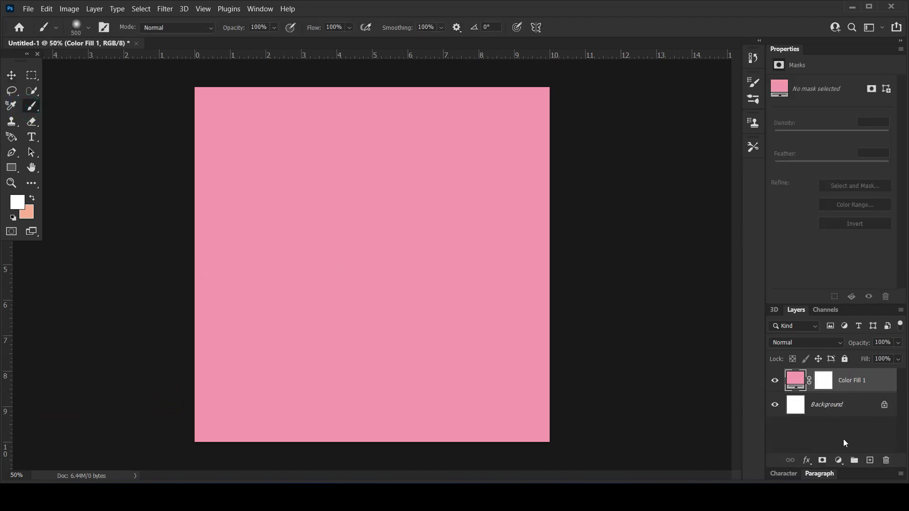
{"action": "left_click", "coordinate": [869, 460]}
{"action": "left_click", "coordinate": [360, 268]}
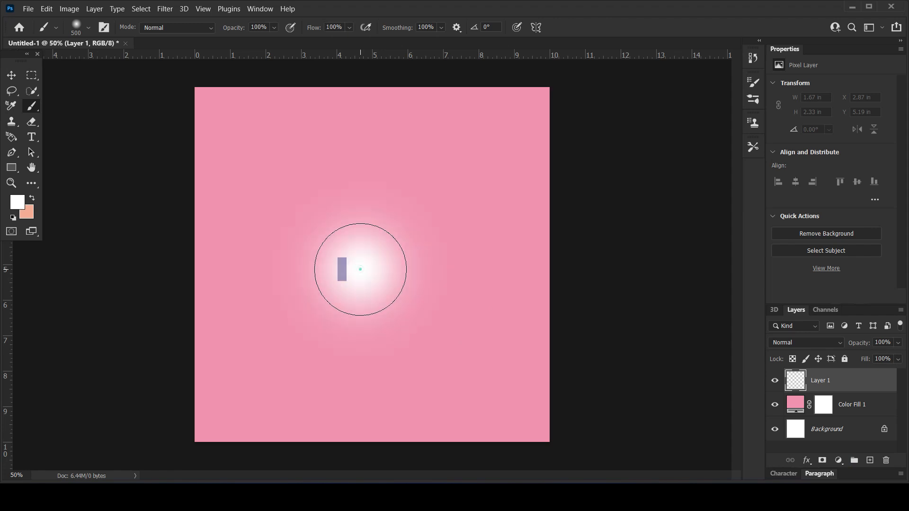
Stretch the white glow to about 291% width and 206% height, centred on the canvas at 750, 750 px.
{"action": "left_click", "coordinate": [11, 75]}
{"action": "mouse_move", "coordinate": [457, 171]}
{"action": "left_mouse_down"}
{"action": "mouse_move", "coordinate": [516, 142]}
{"action": "mouse_move", "coordinate": [677, 133]}
{"action": "left_mouse_up"}
{"action": "scroll", "coordinate": [380, 191], "scroll_direction": "down", "scroll_amount": 4, "text": "alt"}
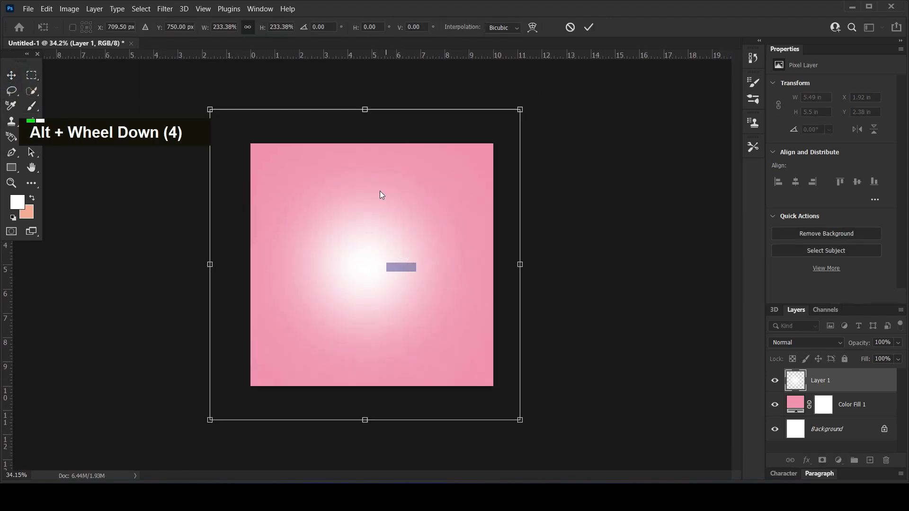
{"action": "mouse_move", "coordinate": [366, 109]}
{"action": "left_mouse_down"}
{"action": "mouse_move", "coordinate": [371, 243]}
{"action": "mouse_move", "coordinate": [370, 110]}
{"action": "mouse_move", "coordinate": [364, 235]}
{"action": "mouse_move", "coordinate": [370, 199]}
{"action": "left_mouse_up"}
{"action": "left_click_drag", "start_coordinate": [384, 283], "coordinate": [382, 247]}
{"action": "left_click_drag", "start_coordinate": [526, 166], "coordinate": [554, 143], "text": "alt"}
{"action": "left_click_drag", "start_coordinate": [364, 273], "coordinate": [367, 262]}
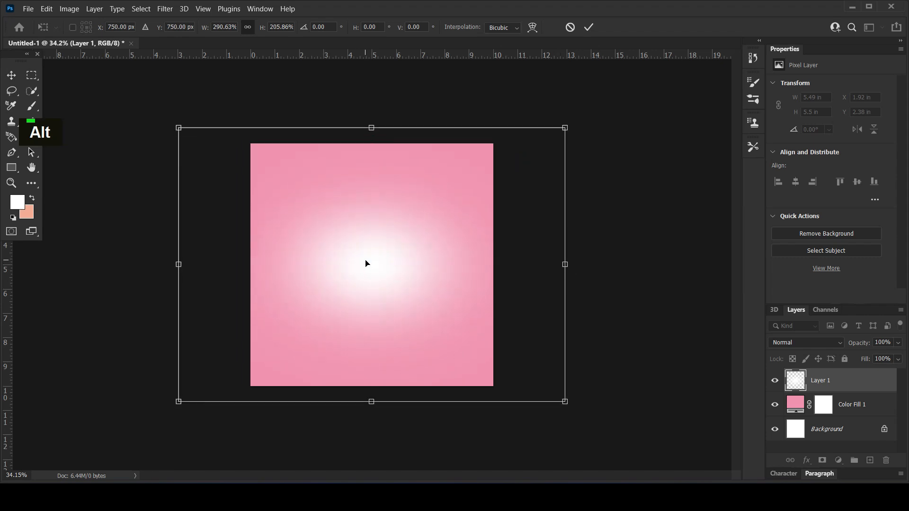
{"action": "key", "text": "Return"}
{"action": "left_click", "coordinate": [624, 346]}
{"action": "scroll", "coordinate": [516, 325], "scroll_direction": "up", "scroll_amount": 3, "text": "alt"}
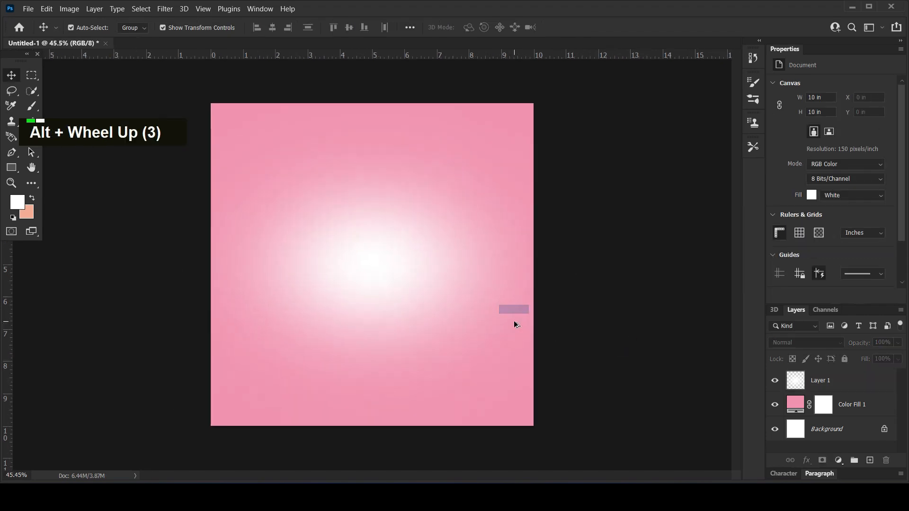
Place the "rose petals 02" image centred over the glow as a new smart object layer.
{"action": "left_click", "coordinate": [201, 497]}
{"action": "left_click_drag", "start_coordinate": [570, 250], "coordinate": [45, 343]}
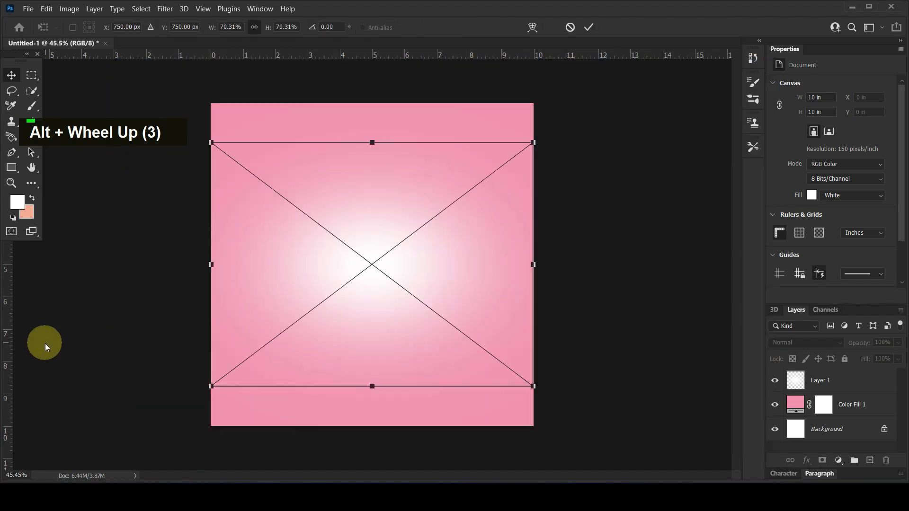
{"action": "key", "text": "Return"}
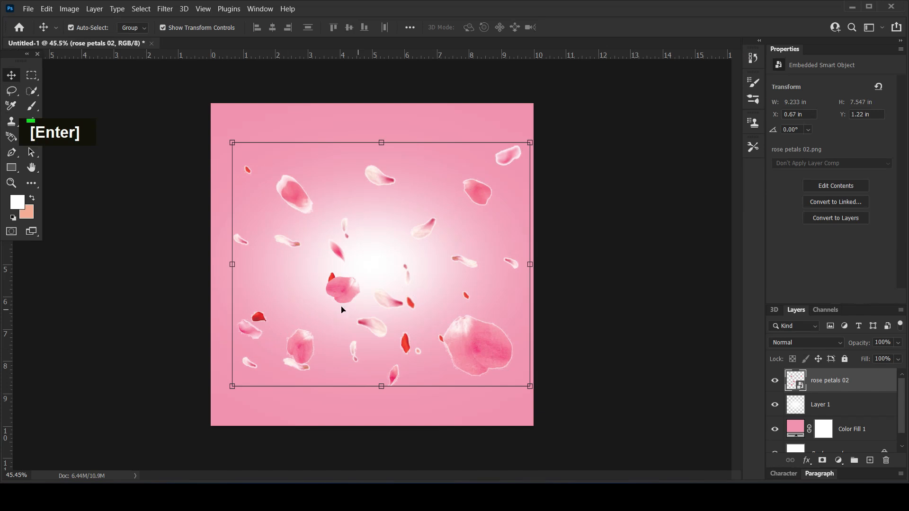
Apply a Gaussian Blur with a 2.7 pixel radius to the rose petals layer.
{"action": "left_click", "coordinate": [164, 9]}
{"action": "mouse_move", "coordinate": [286, 150]}
{"action": "left_click", "coordinate": [321, 193]}
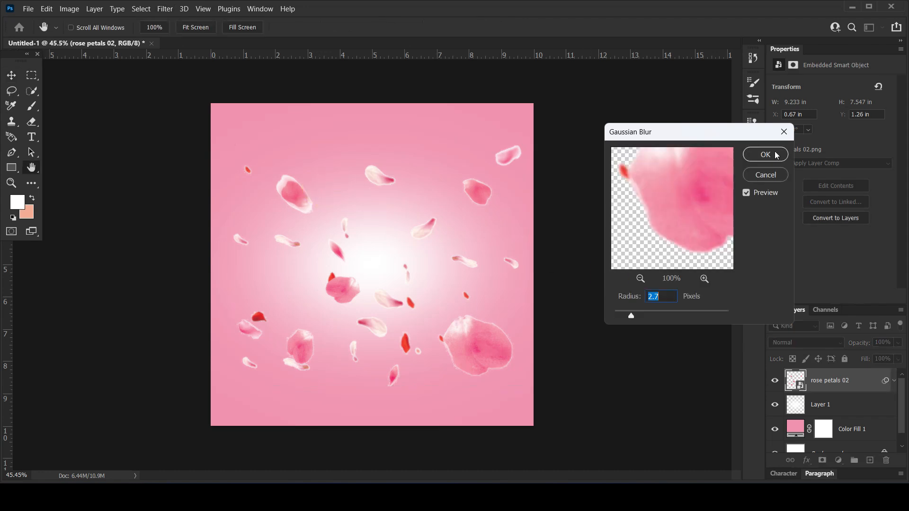
{"action": "left_click", "coordinate": [766, 154]}
{"action": "key", "text": "v"}
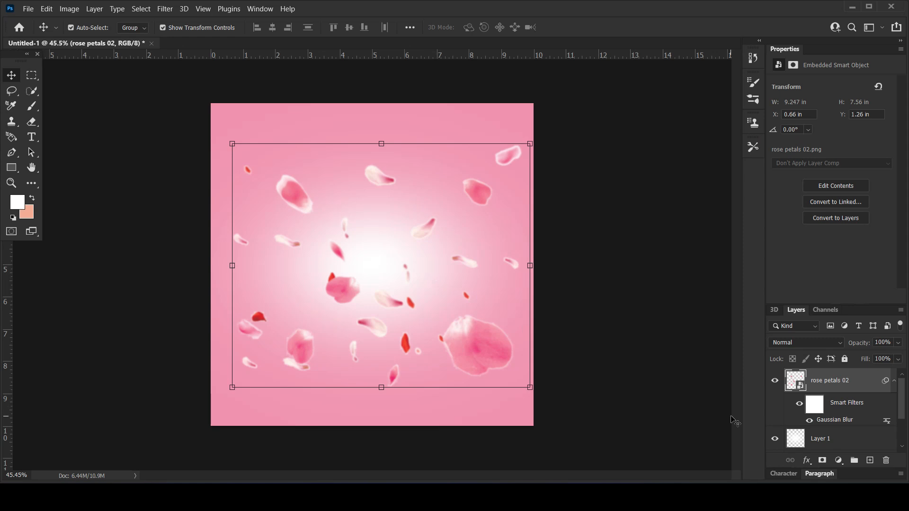
Add a layer mask to the rose petals layer and paint black with the soft brush over the large lower petal and other side petals.
{"action": "left_click", "coordinate": [823, 461]}
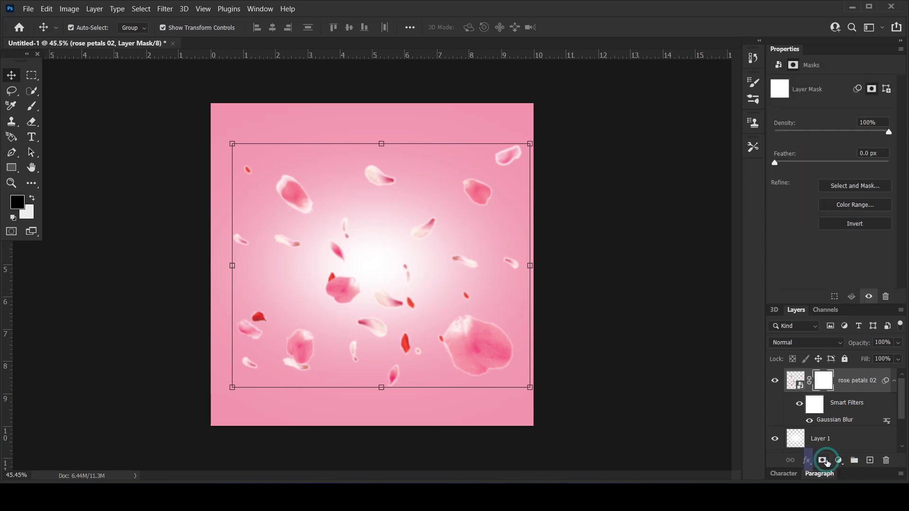
{"action": "left_click", "coordinate": [31, 106]}
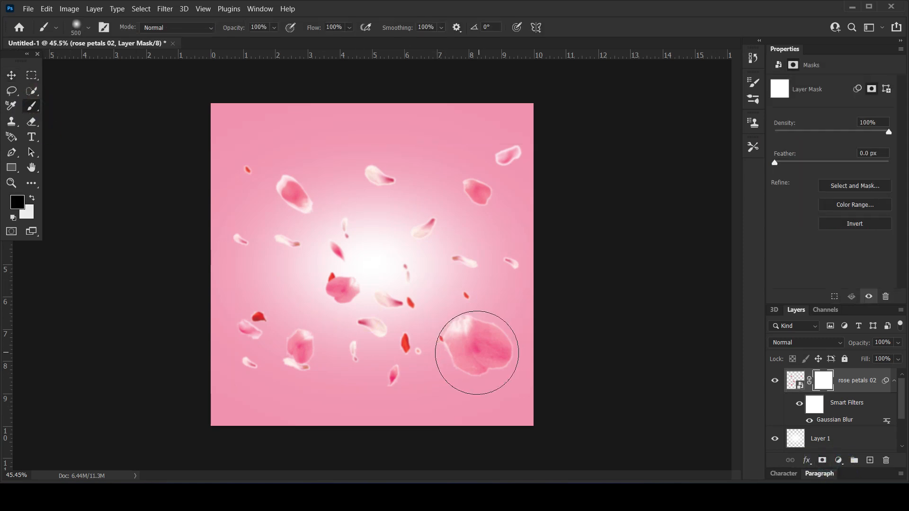
{"action": "double_click", "coordinate": [477, 352]}
{"action": "double_click", "coordinate": [465, 335]}
{"action": "left_click", "coordinate": [232, 331]}
{"action": "double_click", "coordinate": [240, 256]}
{"action": "double_click", "coordinate": [429, 248]}
{"action": "double_click", "coordinate": [479, 265]}
{"action": "double_click", "coordinate": [428, 246]}
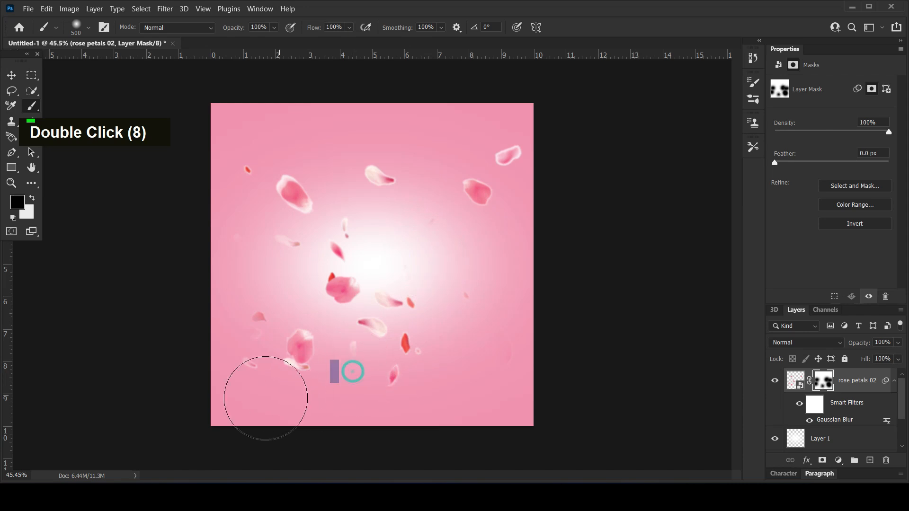
{"action": "left_click_drag", "start_coordinate": [228, 339], "coordinate": [233, 332]}
Lower the opacity of the rose petals layer to 74%.
{"action": "left_click", "coordinate": [862, 385]}
{"action": "left_click_drag", "start_coordinate": [865, 343], "coordinate": [849, 348]}
{"action": "key", "text": "v"}
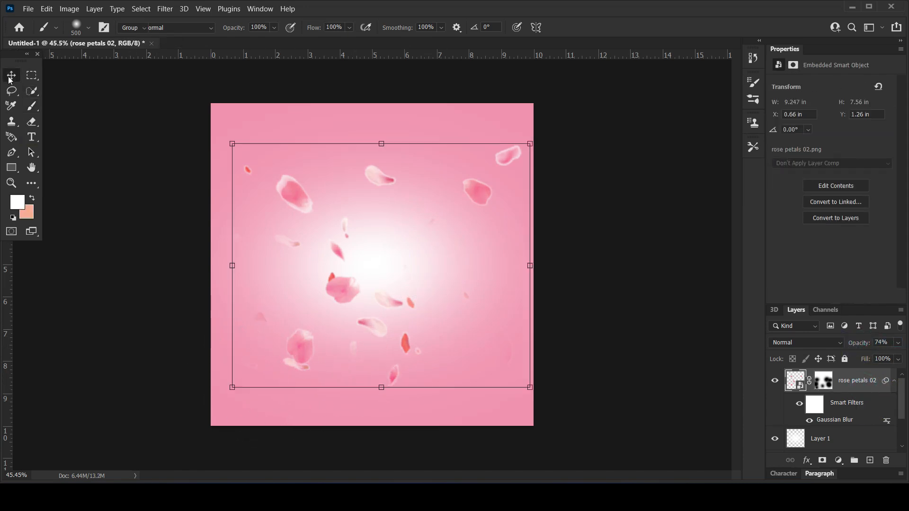
Place the "Luxury perfume bottle -12" image, scaled to about 2.9 by 4.7 inches in the middle of the glow.
{"action": "double_click", "coordinate": [73, 209]}
{"action": "left_click", "coordinate": [206, 495]}
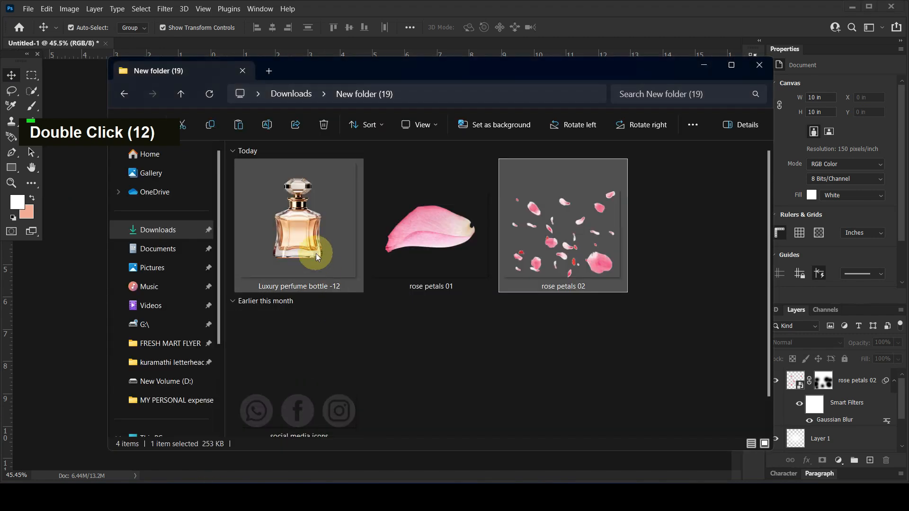
{"action": "left_click_drag", "start_coordinate": [316, 254], "coordinate": [67, 349]}
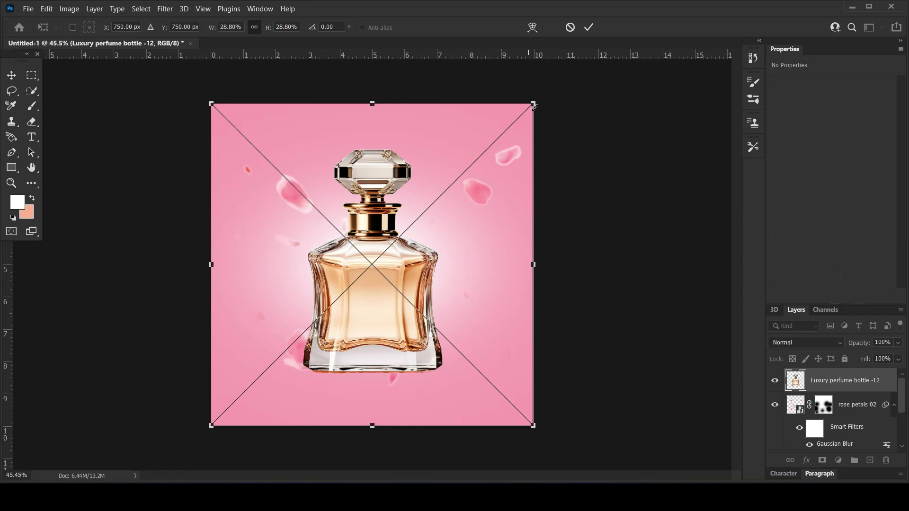
{"action": "left_click_drag", "start_coordinate": [535, 104], "coordinate": [486, 150]}
{"action": "left_click_drag", "start_coordinate": [419, 246], "coordinate": [391, 282]}
{"action": "left_click", "coordinate": [467, 152], "text": "alt"}
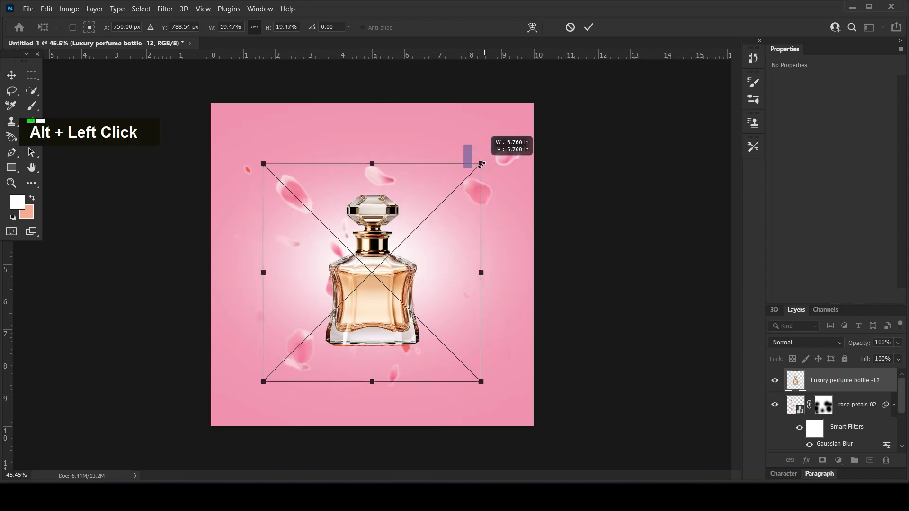
{"action": "key", "text": "Return"}
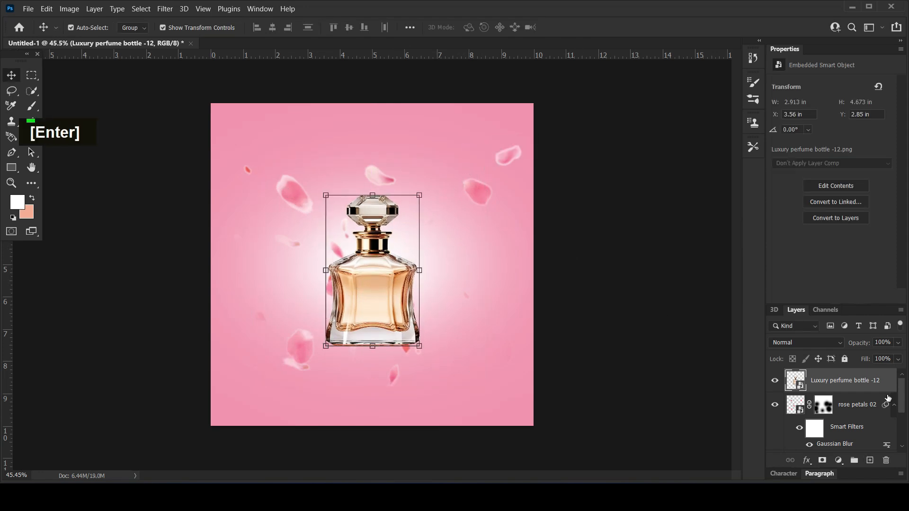
Clip a Brightness/Contrast adjustment to the perfume bottle with brightness 28 and contrast 19.
{"action": "left_click", "coordinate": [839, 461]}
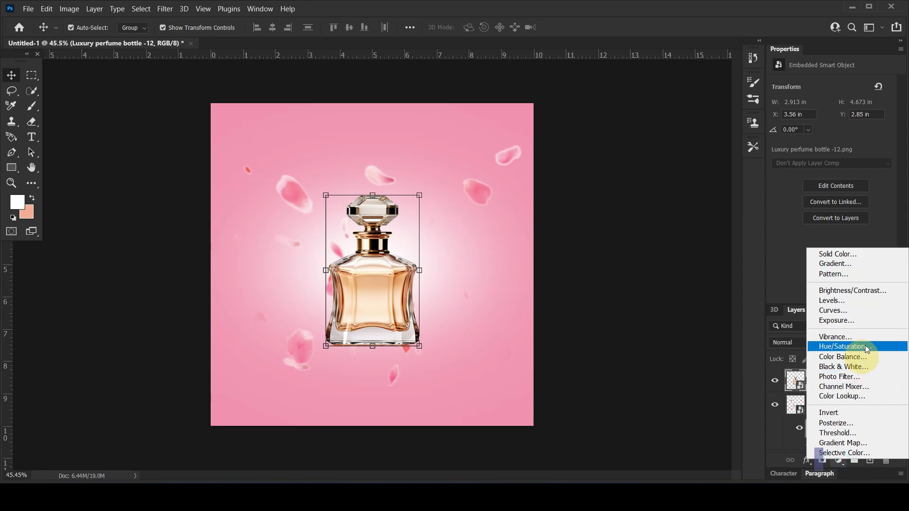
{"action": "left_click", "coordinate": [858, 292]}
{"action": "left_click", "coordinate": [817, 295]}
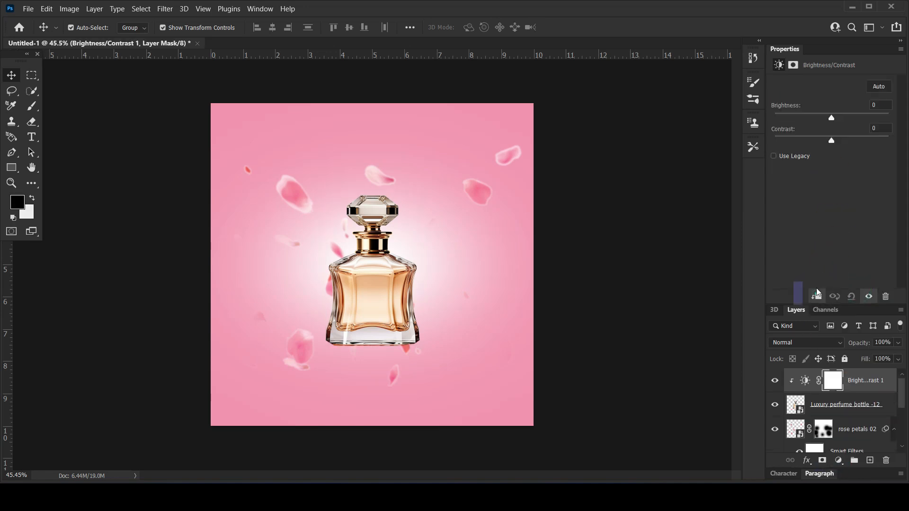
{"action": "mouse_move", "coordinate": [832, 122]}
{"action": "left_mouse_down"}
{"action": "mouse_move", "coordinate": [844, 119]}
{"action": "mouse_move", "coordinate": [839, 126]}
{"action": "left_mouse_up"}
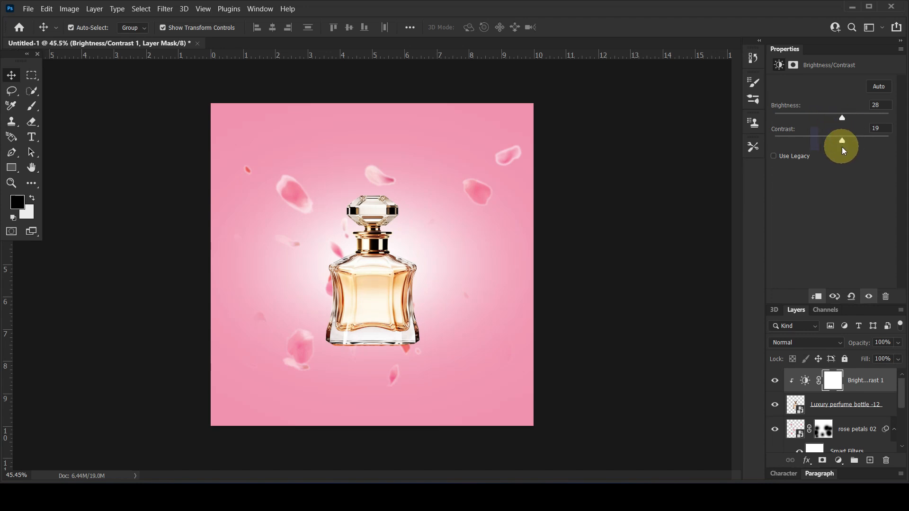
Add a clipped Hue/Saturation adjustment directly above the perfume bottle with hue -19 and saturation -10.
{"action": "left_click", "coordinate": [848, 405]}
{"action": "left_click", "coordinate": [838, 460]}
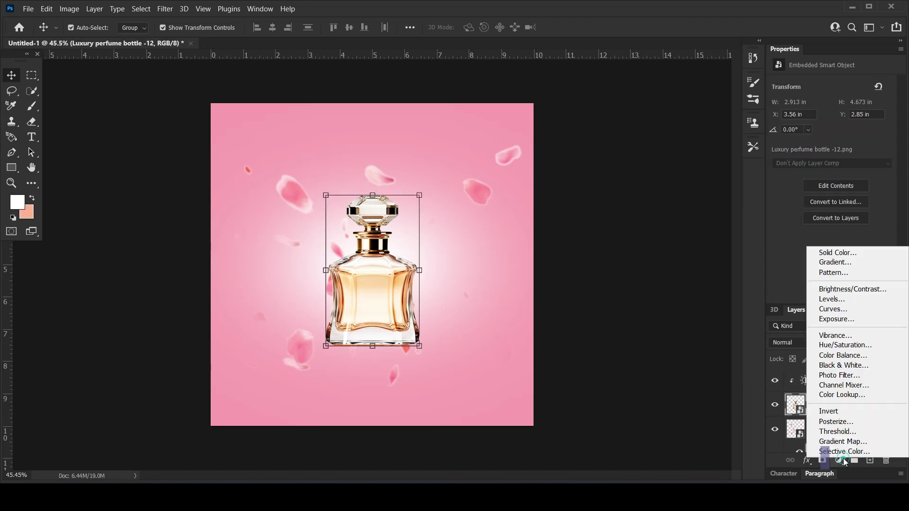
{"action": "left_click", "coordinate": [852, 349]}
{"action": "mouse_move", "coordinate": [831, 128]}
{"action": "left_mouse_down"}
{"action": "mouse_move", "coordinate": [840, 136]}
{"action": "mouse_move", "coordinate": [824, 132]}
{"action": "mouse_move", "coordinate": [850, 162]}
{"action": "mouse_move", "coordinate": [823, 155]}
{"action": "mouse_move", "coordinate": [824, 178]}
{"action": "mouse_move", "coordinate": [832, 181]}
{"action": "mouse_move", "coordinate": [826, 128]}
{"action": "mouse_move", "coordinate": [820, 134]}
{"action": "left_mouse_up"}
Group the perfume bottle layer with its Brightness/Contrast and Hue/Saturation adjustments.
{"action": "scroll", "coordinate": [873, 397], "scroll_direction": "up", "scroll_amount": 1}
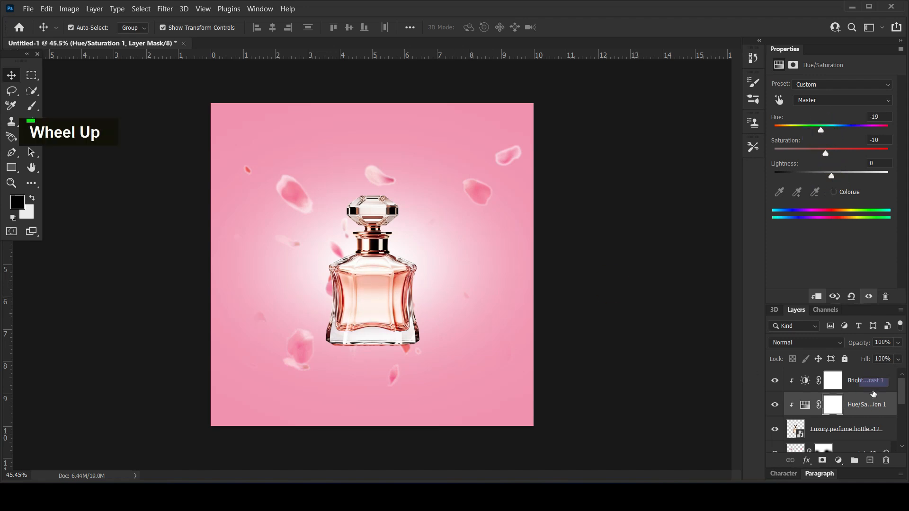
{"action": "left_click", "coordinate": [868, 382]}
{"action": "left_click", "coordinate": [869, 408], "text": "ctrl"}
{"action": "left_click", "coordinate": [847, 435], "text": "ctrl"}
{"action": "left_click_drag", "start_coordinate": [844, 435], "coordinate": [855, 460]}
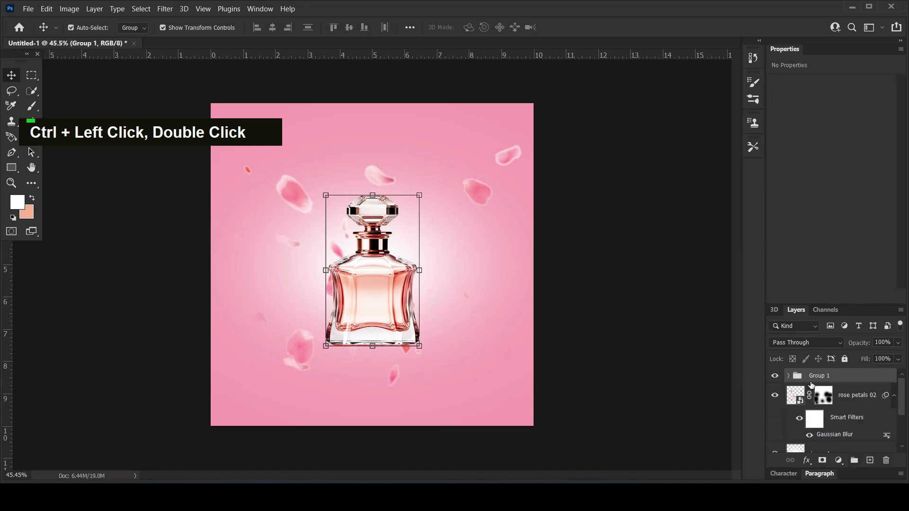
Duplicate the bottle group, flip it vertically directly beneath the bottle as a reflection, and hide the copy.
{"action": "key", "text": "ctrl+j"}
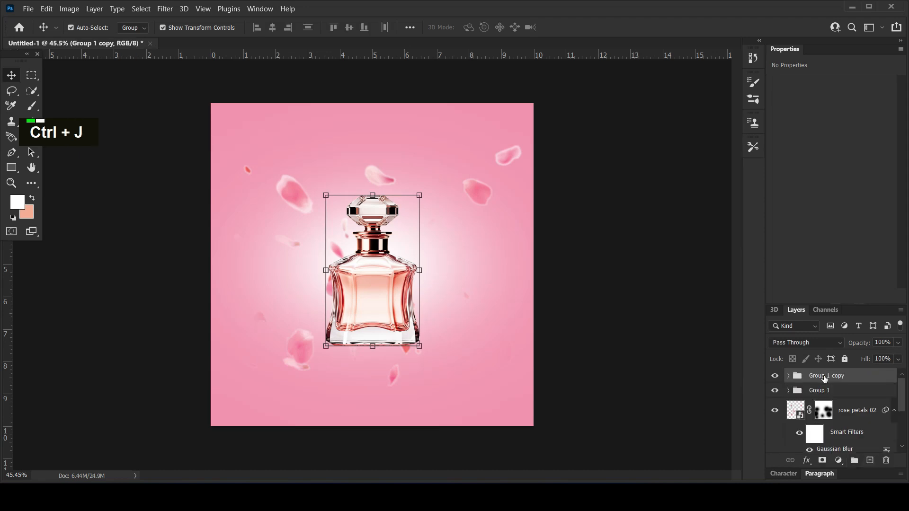
{"action": "key", "text": "ctrl+t"}
{"action": "right_click", "coordinate": [392, 276]}
{"action": "left_click", "coordinate": [412, 268]}
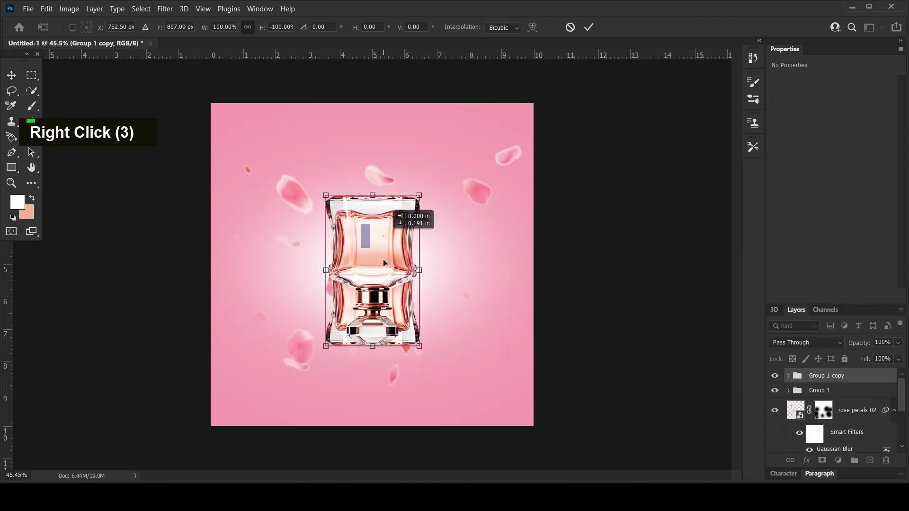
{"action": "left_click_drag", "start_coordinate": [383, 263], "coordinate": [390, 390]}
{"action": "key", "text": "shift+Down"}
{"action": "key", "text": "Up"}
{"action": "key", "text": "Up"}
{"action": "scroll", "coordinate": [814, 398], "scroll_direction": "up", "scroll_amount": 1}
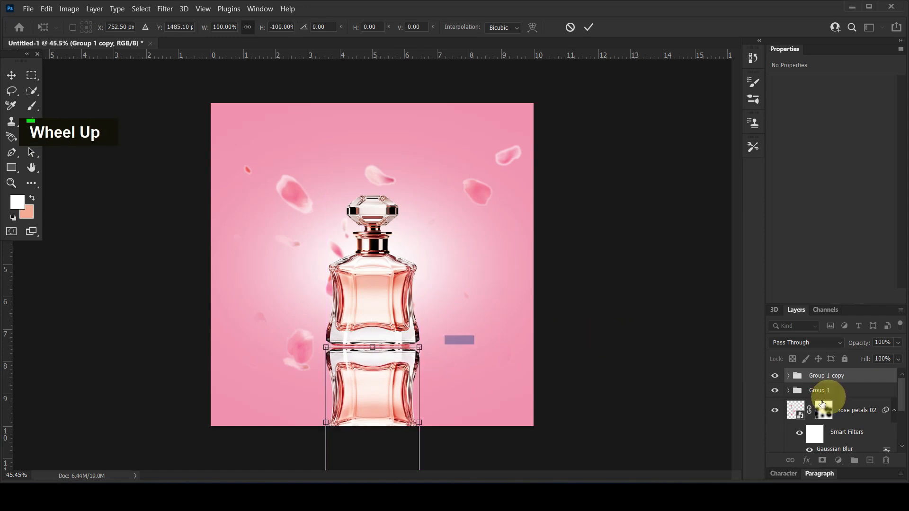
{"action": "left_click", "coordinate": [775, 377]}
Add a new layer above Layer 1 and set the brush's foreground colour to black, 000000.
{"action": "scroll", "coordinate": [847, 412], "scroll_direction": "down", "scroll_amount": 9}
{"action": "left_click", "coordinate": [838, 390]}
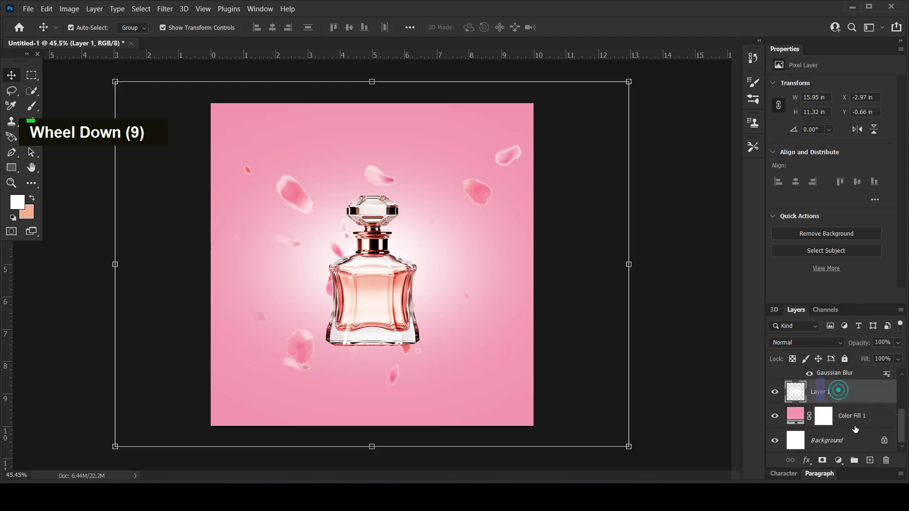
{"action": "left_click", "coordinate": [870, 460]}
{"action": "left_click", "coordinate": [31, 106]}
{"action": "left_click", "coordinate": [31, 198]}
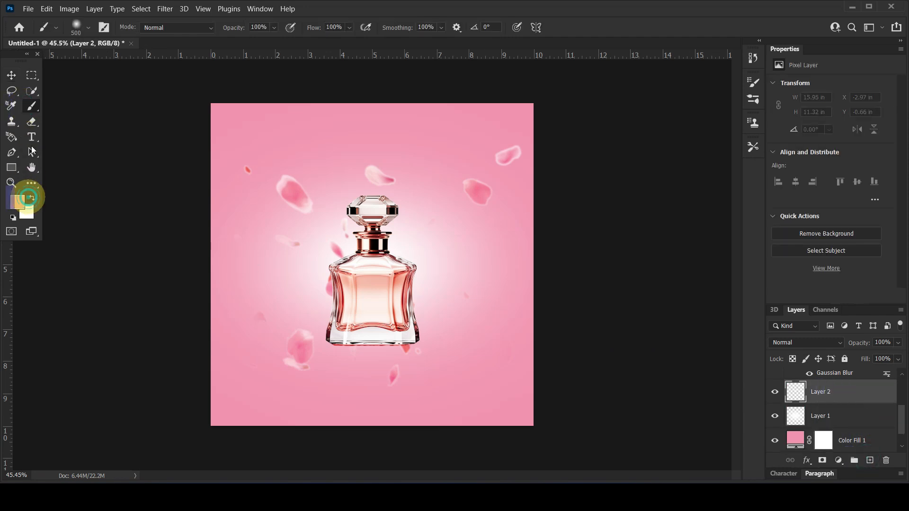
{"action": "left_click", "coordinate": [17, 202]}
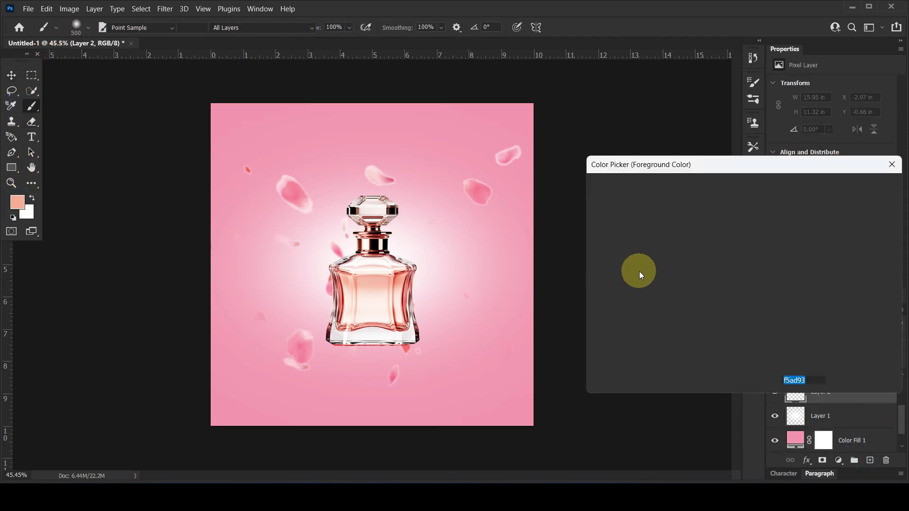
{"action": "left_click_drag", "start_coordinate": [631, 294], "coordinate": [590, 346]}
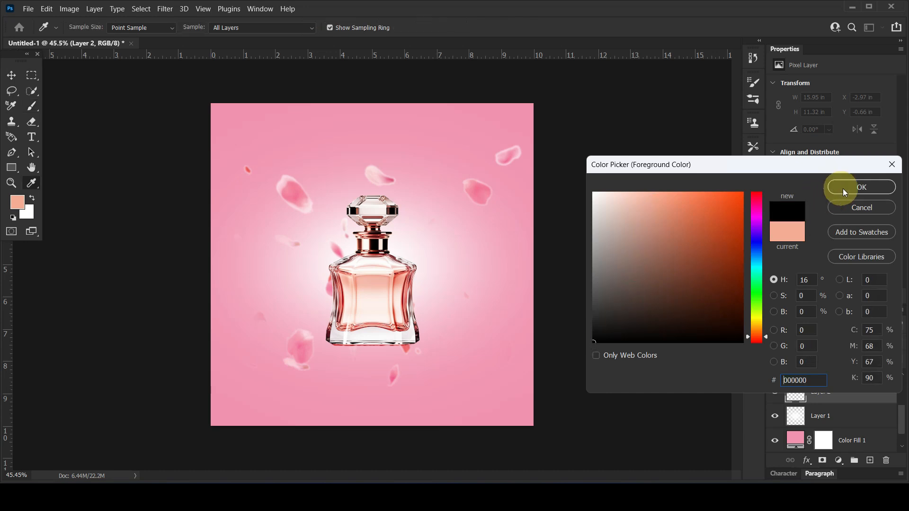
{"action": "key", "text": "Escape"}
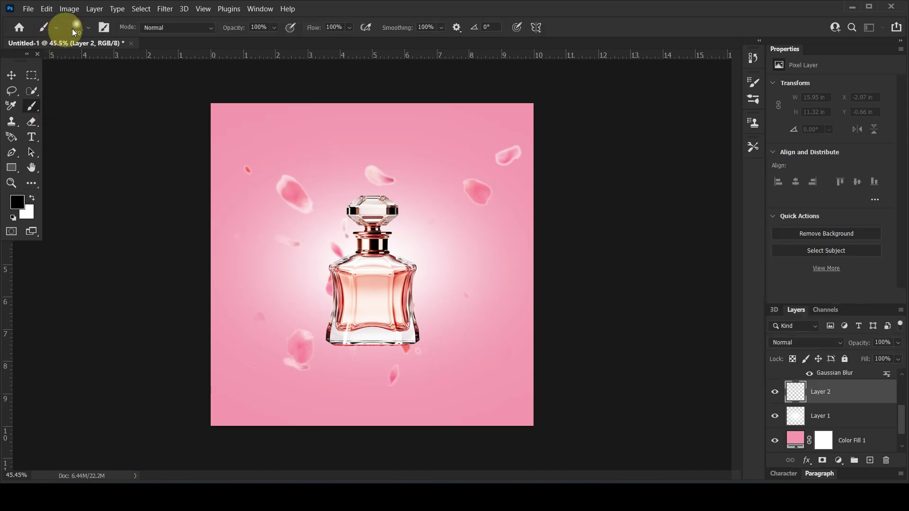
Flatten the soft 500 px brush, paint a black shadow about 6.1 in wide under the bottle's base, and set its layer opacity to 87%.
{"action": "left_click", "coordinate": [75, 30]}
{"action": "left_click_drag", "start_coordinate": [40, 83], "coordinate": [38, 70]}
{"action": "left_click", "coordinate": [424, 4]}
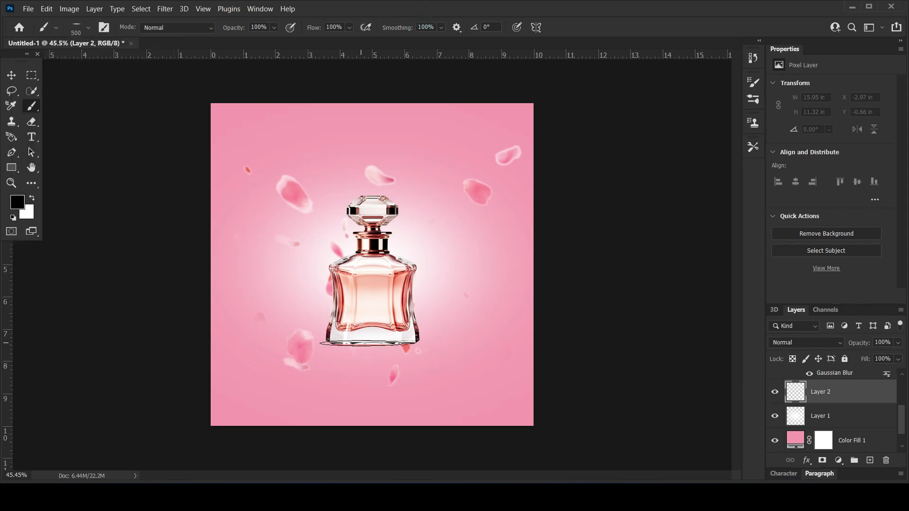
{"action": "left_click_drag", "start_coordinate": [361, 344], "coordinate": [407, 349]}
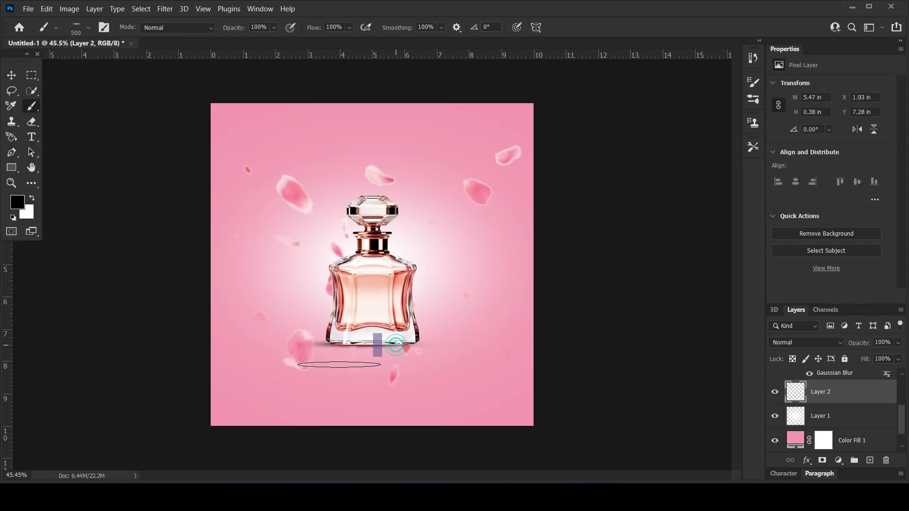
{"action": "key", "text": "ctrl+z"}
{"action": "left_click_drag", "start_coordinate": [379, 344], "coordinate": [412, 344]}
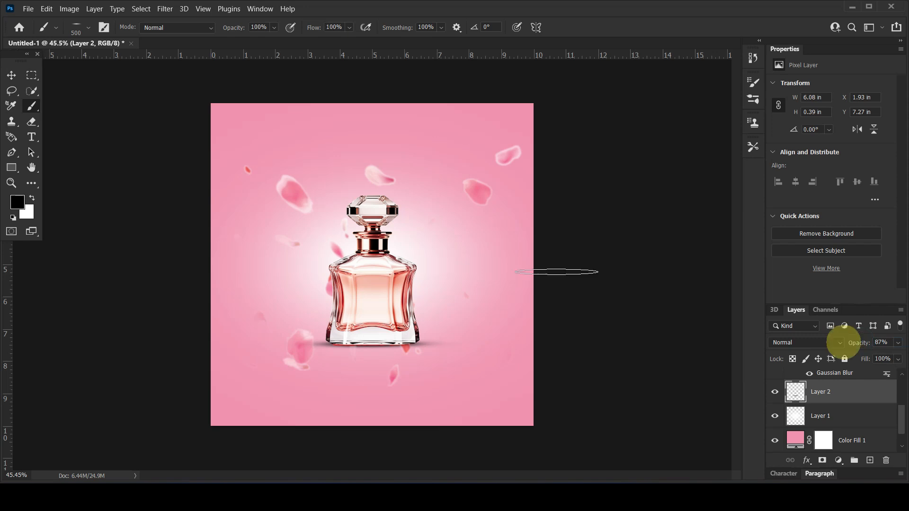
Nudge the painted shadow down to Y 7.32 in beneath the bottle's base.
{"action": "left_click", "coordinate": [11, 75]}
{"action": "key", "text": "Down"}
{"action": "key", "text": "Down"}
{"action": "key", "text": "Down"}
{"action": "key", "text": "Down"}
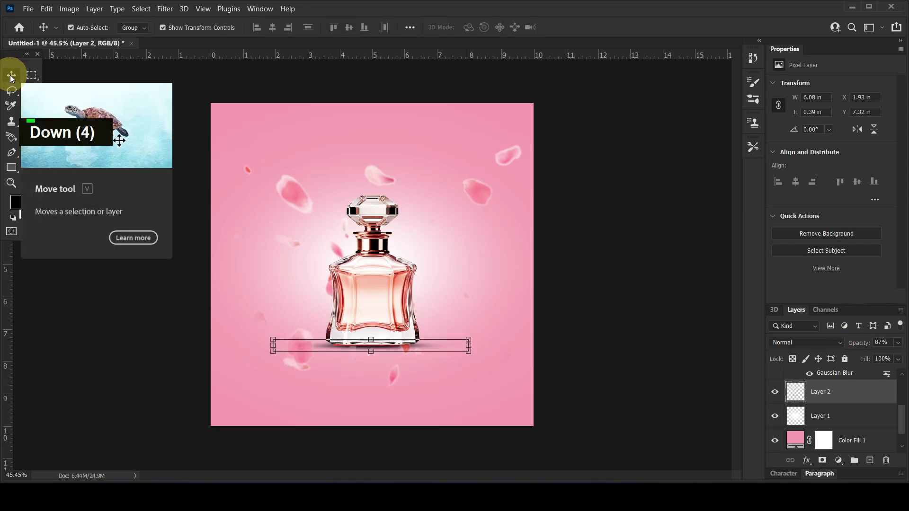
Show the reflection group Group 1 copy and add an inverted, fully black layer mask to it.
{"action": "scroll", "coordinate": [821, 390], "scroll_direction": "up", "scroll_amount": 7}
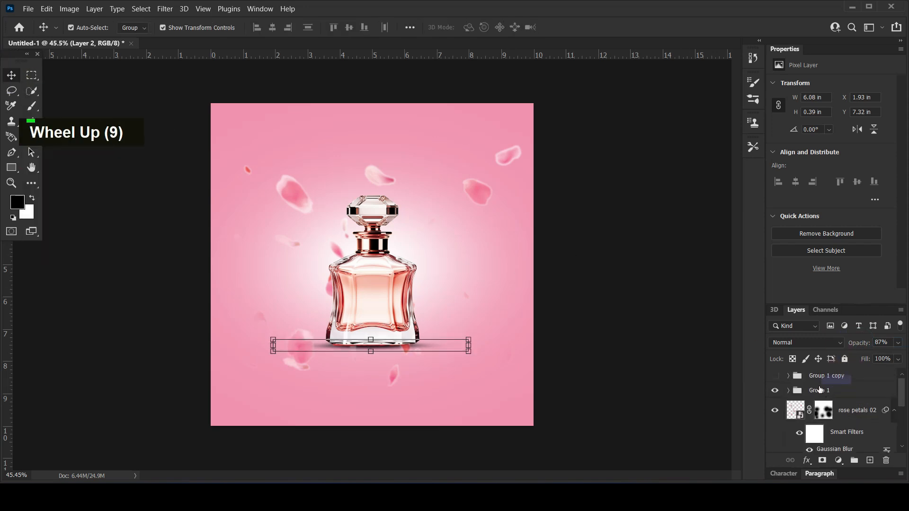
{"action": "left_click", "coordinate": [774, 377]}
{"action": "left_click", "coordinate": [386, 396]}
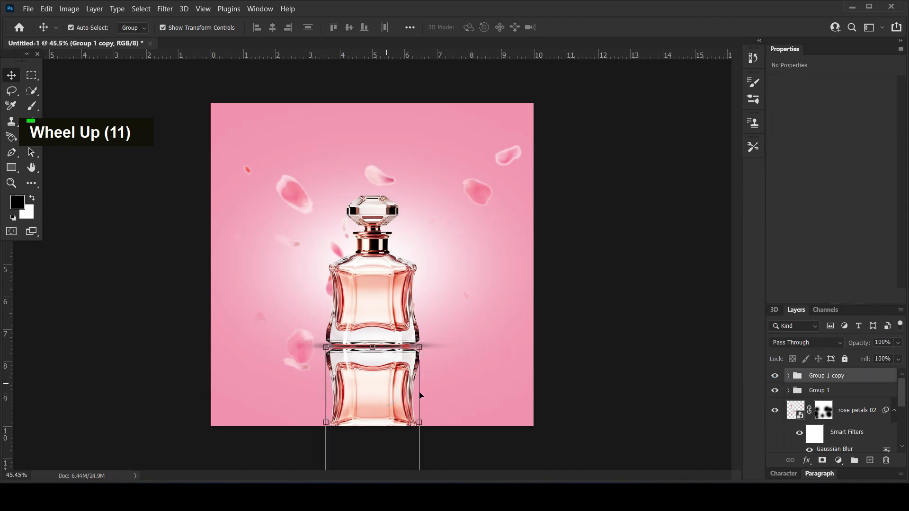
{"action": "left_click", "coordinate": [822, 460]}
{"action": "key", "text": "ctrl+i"}
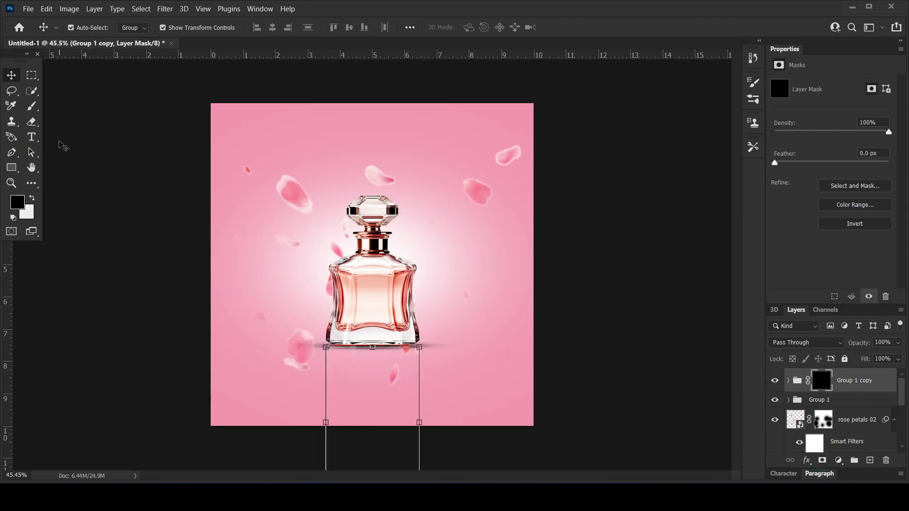
Draw a linear black-to-white gradient upward on the reflection's mask to the bottle's base so the reflection fades out downward.
{"action": "left_click", "coordinate": [30, 182]}
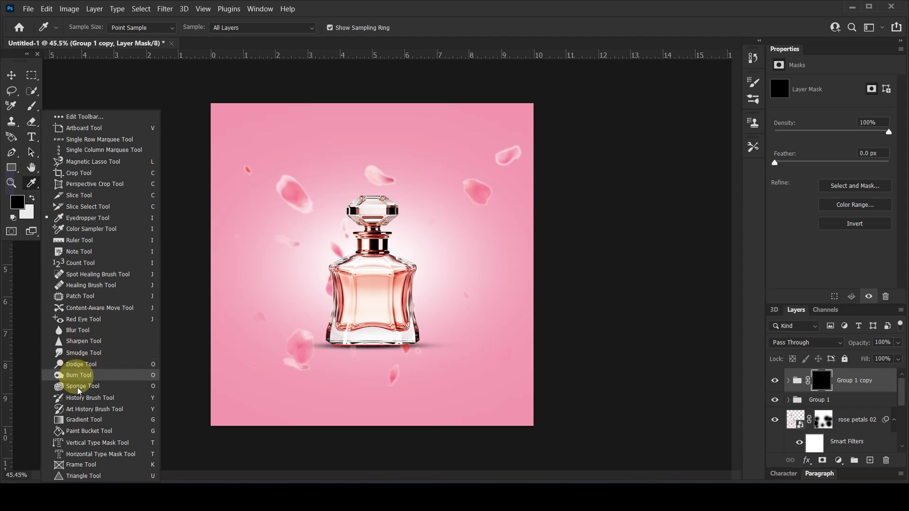
{"action": "left_click", "coordinate": [82, 416]}
{"action": "key", "text": "g"}
{"action": "left_click_drag", "start_coordinate": [373, 393], "coordinate": [372, 348]}
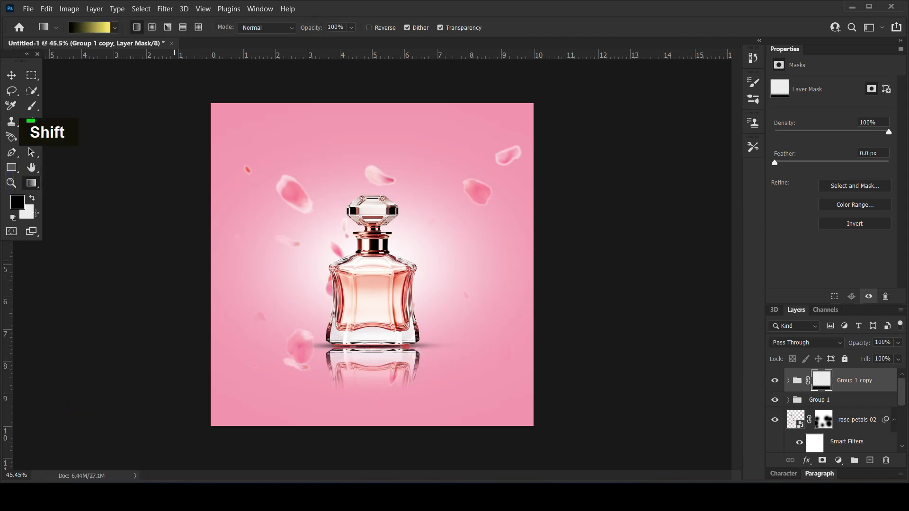
Set the reflection group's blend mode to Overlay.
{"action": "left_click", "coordinate": [11, 75]}
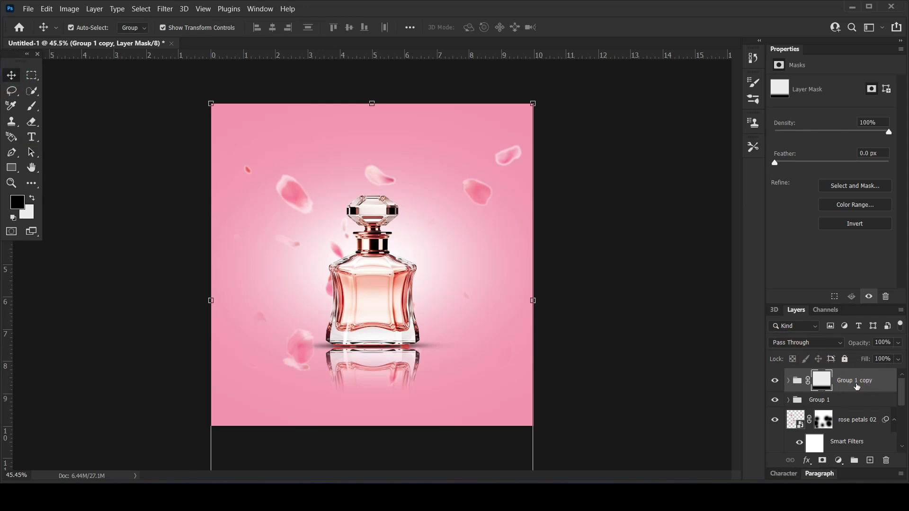
{"action": "left_click", "coordinate": [857, 387]}
{"action": "left_click", "coordinate": [814, 343]}
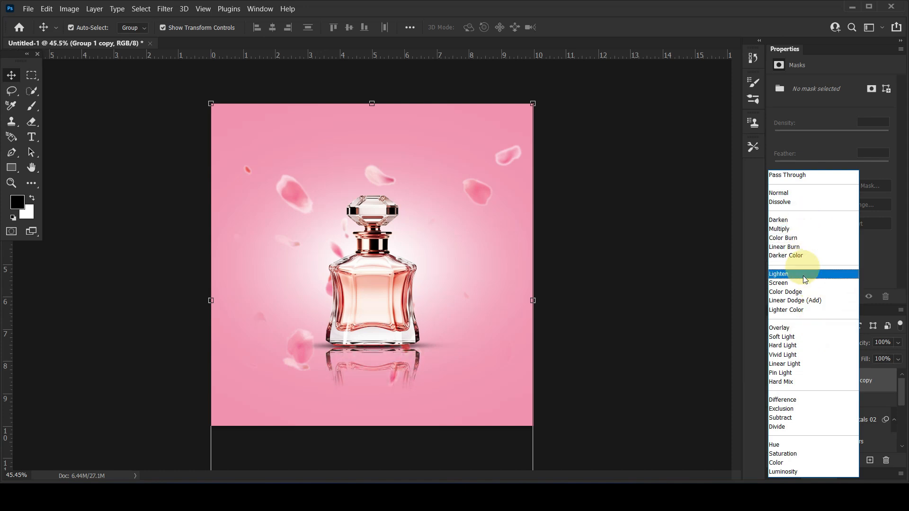
{"action": "left_click", "coordinate": [804, 330]}
Convert the reflection group Group 1 copy to a smart object.
{"action": "left_click", "coordinate": [164, 9]}
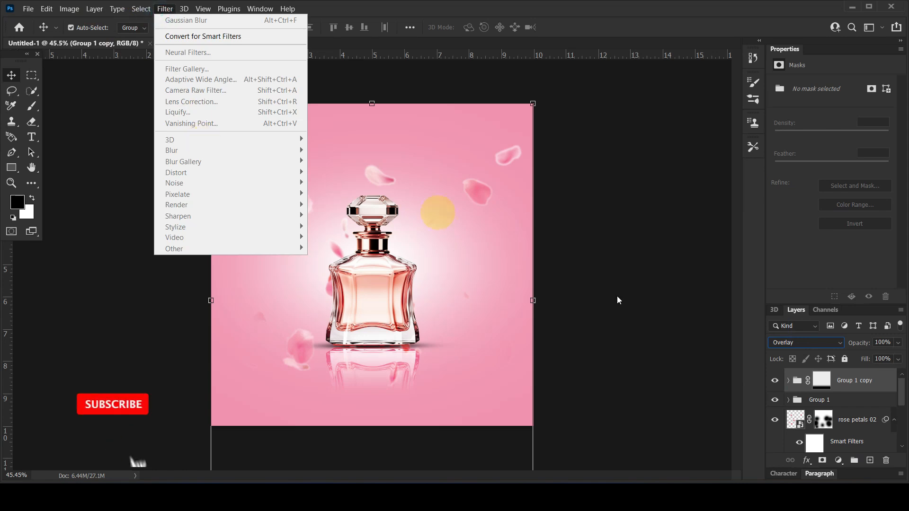
{"action": "right_click", "coordinate": [864, 385]}
{"action": "right_click", "coordinate": [864, 384]}
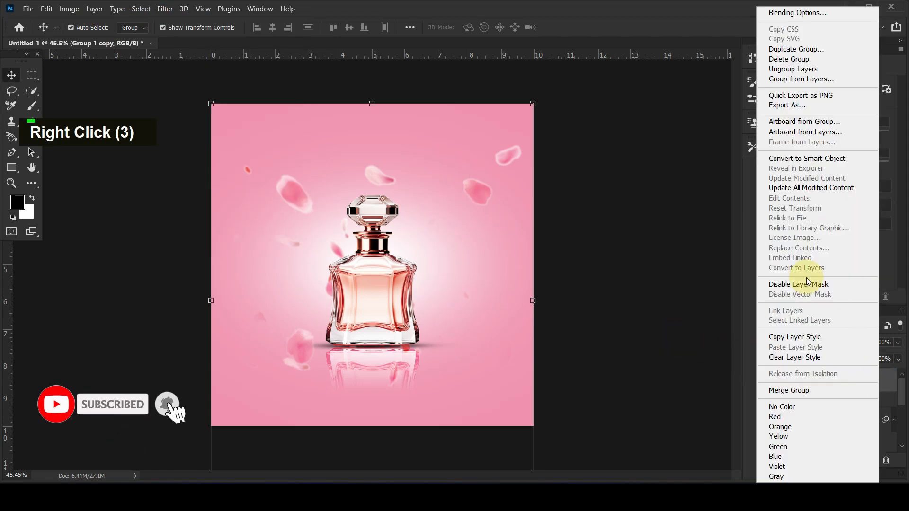
{"action": "left_click", "coordinate": [795, 161]}
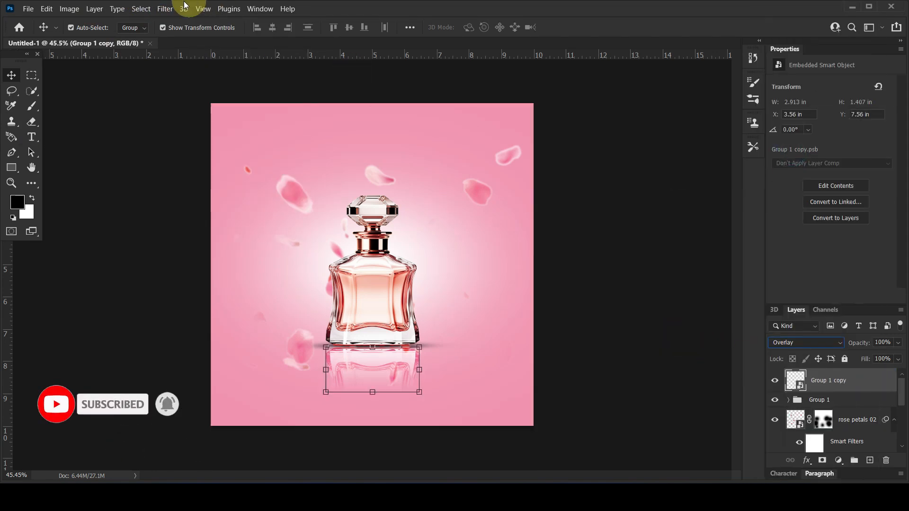
Apply a Gaussian Blur with a 1.6 px radius to the bottle's reflection.
{"action": "left_click", "coordinate": [163, 9]}
{"action": "mouse_move", "coordinate": [202, 150]}
{"action": "left_click", "coordinate": [348, 192]}
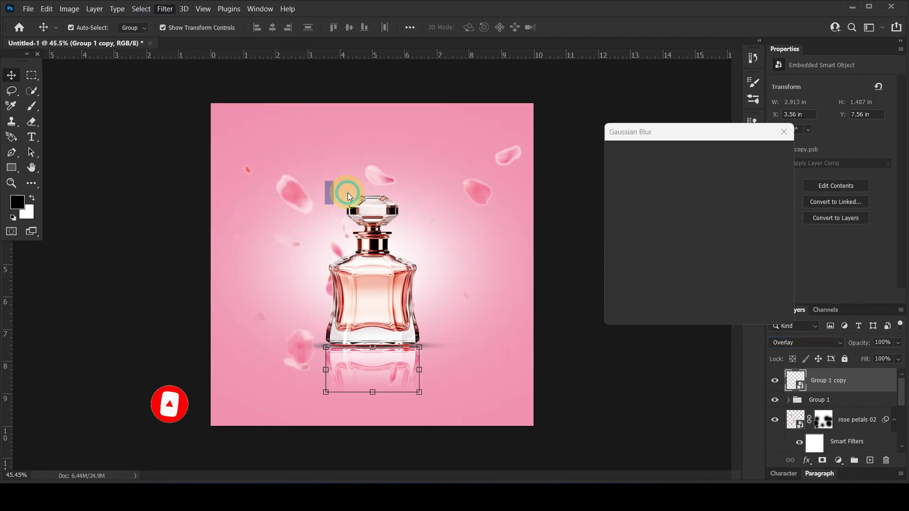
{"action": "left_click_drag", "start_coordinate": [631, 316], "coordinate": [625, 313]}
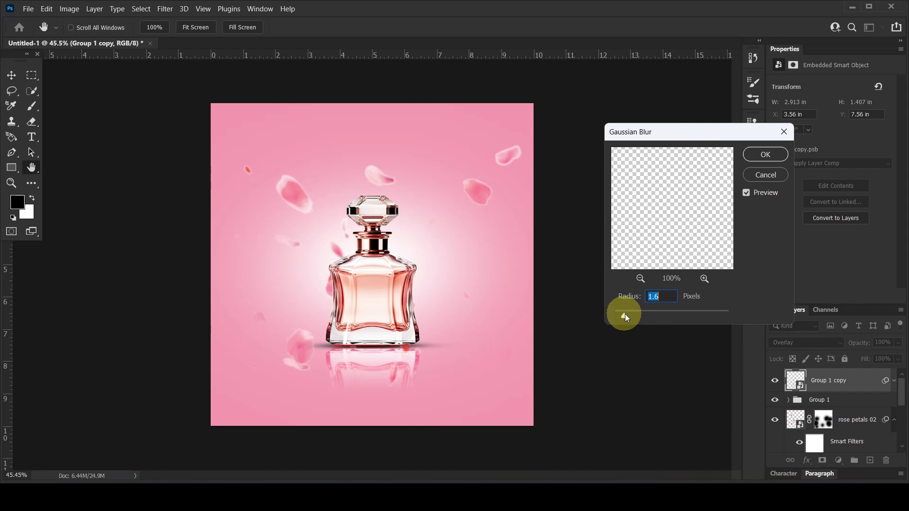
{"action": "left_click", "coordinate": [774, 158]}
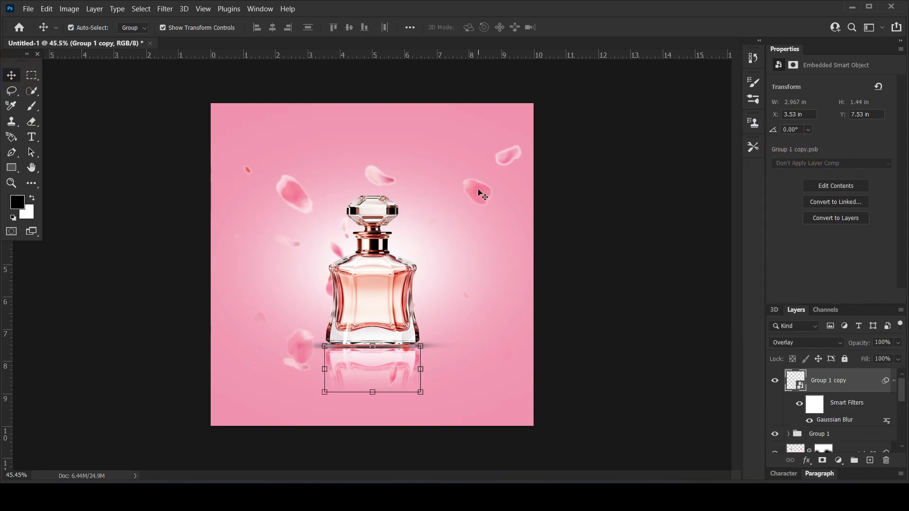
Lower the rose petals 02 layer's opacity to 42% and enlarge it to about 110% toward the canvas's lower-left corner.
{"action": "scroll", "coordinate": [805, 412], "scroll_direction": "down", "scroll_amount": 2}
{"action": "left_click", "coordinate": [788, 412]}
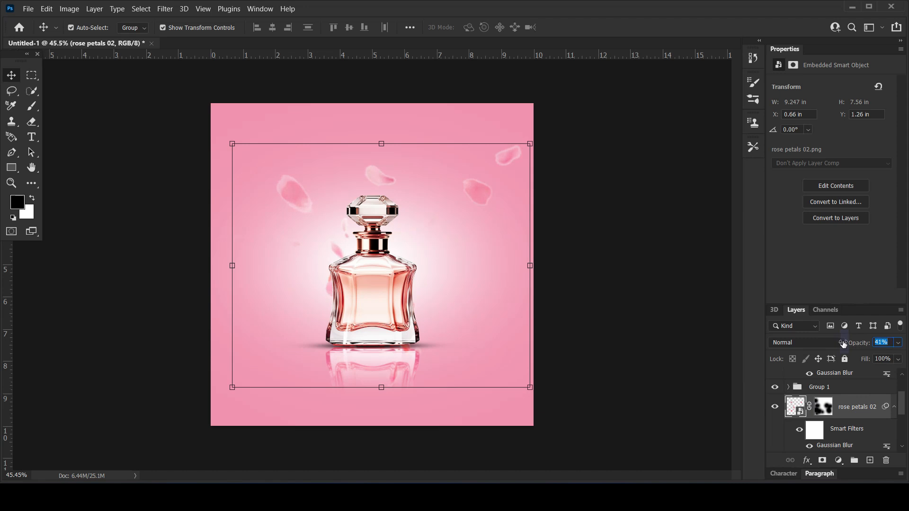
{"action": "left_click", "coordinate": [232, 144]}
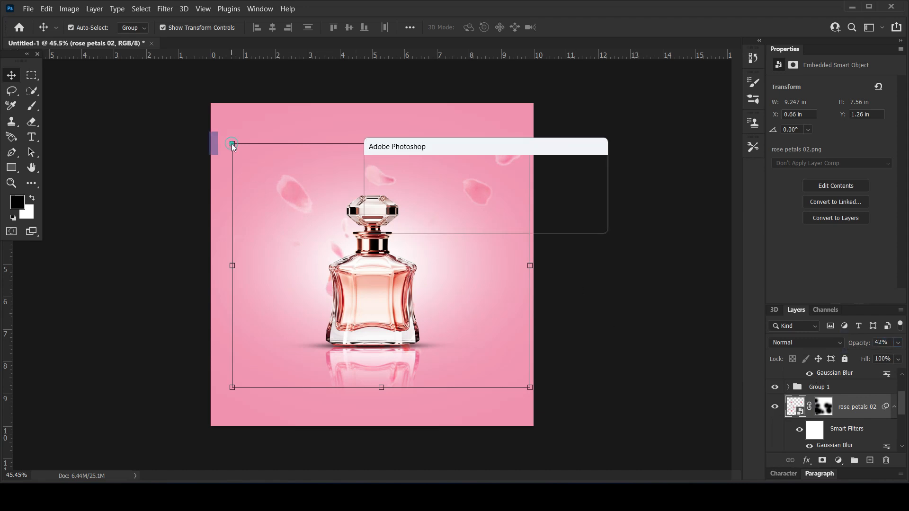
{"action": "left_click", "coordinate": [462, 203]}
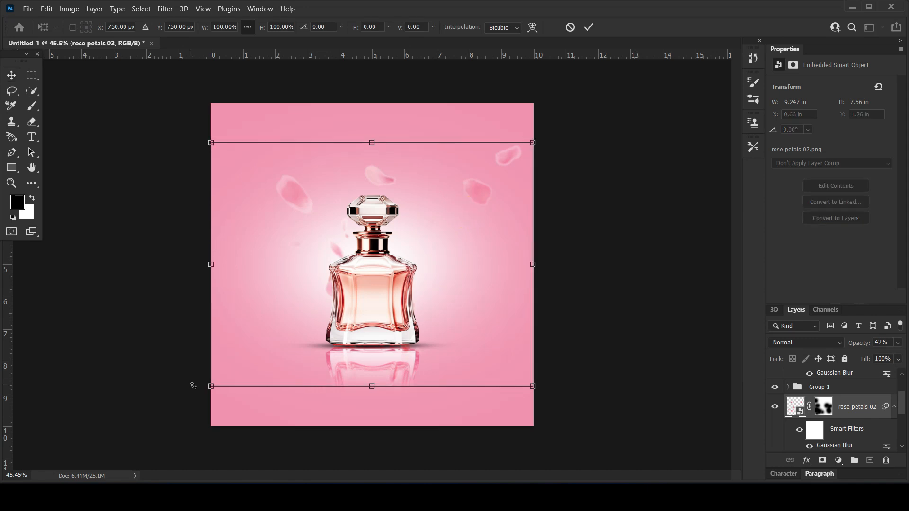
{"action": "left_click_drag", "start_coordinate": [211, 386], "coordinate": [173, 405]}
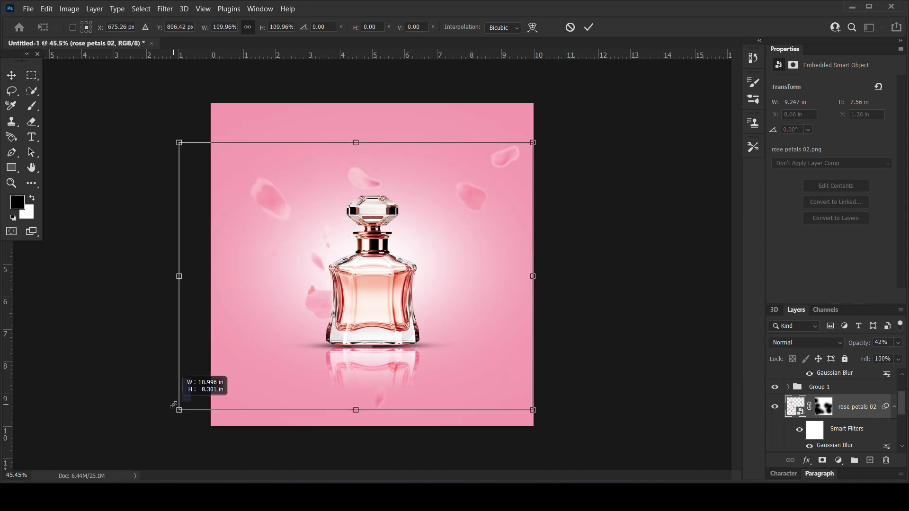
{"action": "key", "text": "Return"}
{"action": "key", "text": "Return"}
Paint black on the rose petals 02 mask to hide the petal just above the bottle's cap.
{"action": "left_click", "coordinate": [824, 408]}
{"action": "left_click", "coordinate": [31, 106]}
{"action": "left_click", "coordinate": [371, 178]}
{"action": "left_click", "coordinate": [11, 75]}
{"action": "left_click", "coordinate": [602, 223]}
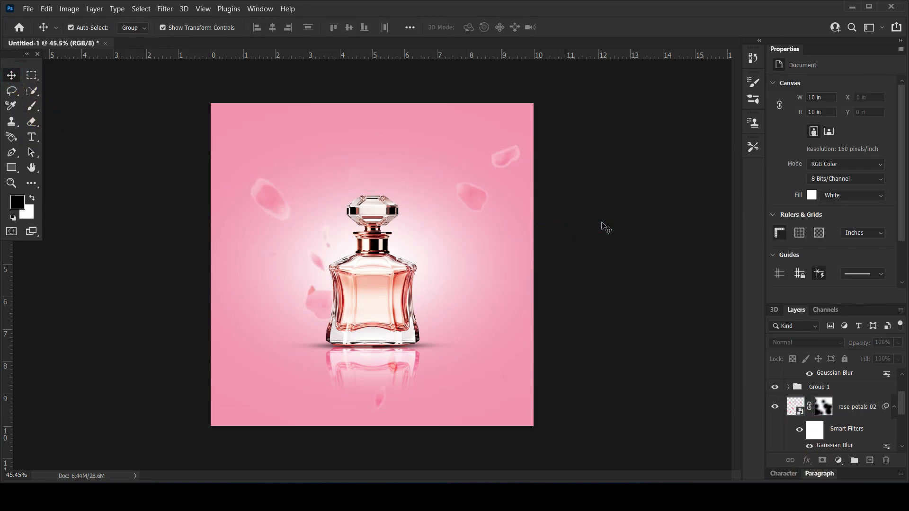
Try lowering the opacity of the pink Color Fill 1 background to 90%.
{"action": "left_click", "coordinate": [486, 138]}
{"action": "left_click_drag", "start_coordinate": [854, 344], "coordinate": [852, 346]}
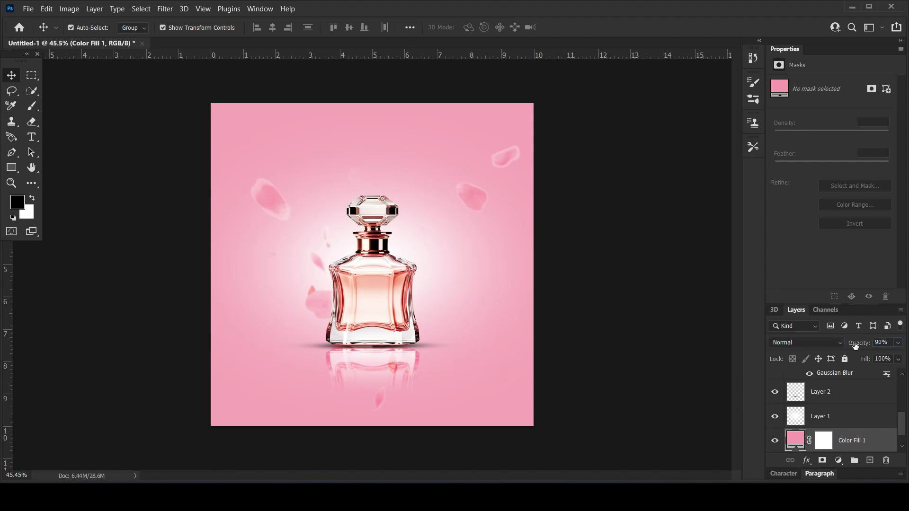
Lock the rose petals 02 layer and select the bottle group Group 1 above it.
{"action": "scroll", "coordinate": [850, 406], "scroll_direction": "up", "scroll_amount": 5}
{"action": "scroll", "coordinate": [850, 406], "scroll_direction": "down", "scroll_amount": 2}
{"action": "scroll", "coordinate": [850, 407], "scroll_direction": "up", "scroll_amount": 2}
{"action": "left_click", "coordinate": [850, 405]}
{"action": "left_click", "coordinate": [690, 353]}
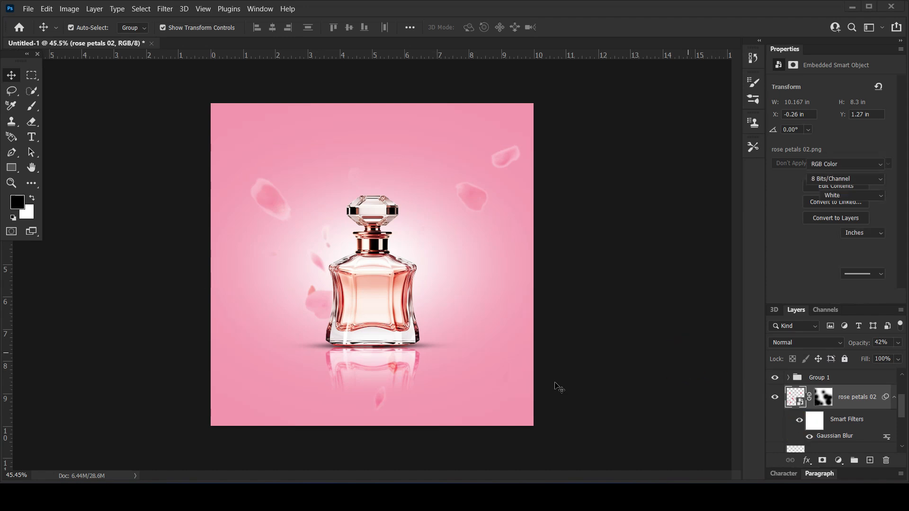
{"action": "left_click", "coordinate": [468, 199]}
{"action": "scroll", "coordinate": [841, 370], "scroll_direction": "up", "scroll_amount": 10}
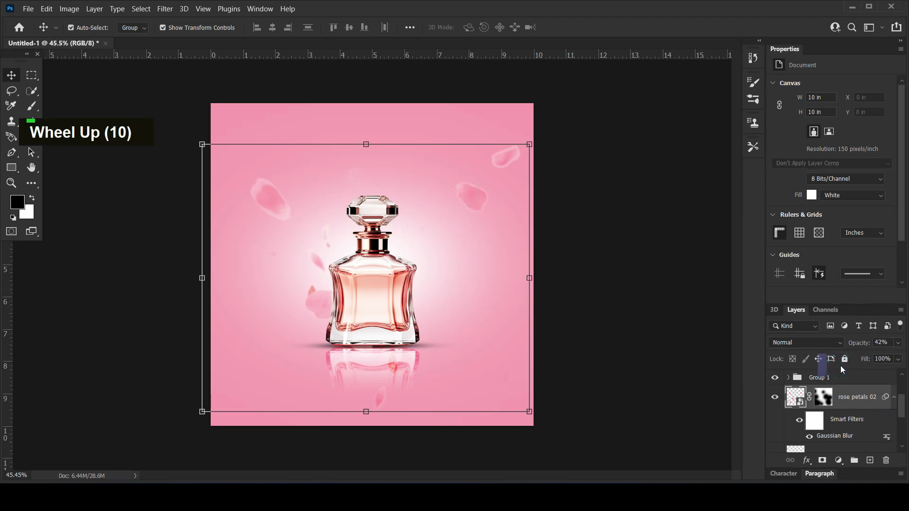
{"action": "left_click", "coordinate": [842, 375]}
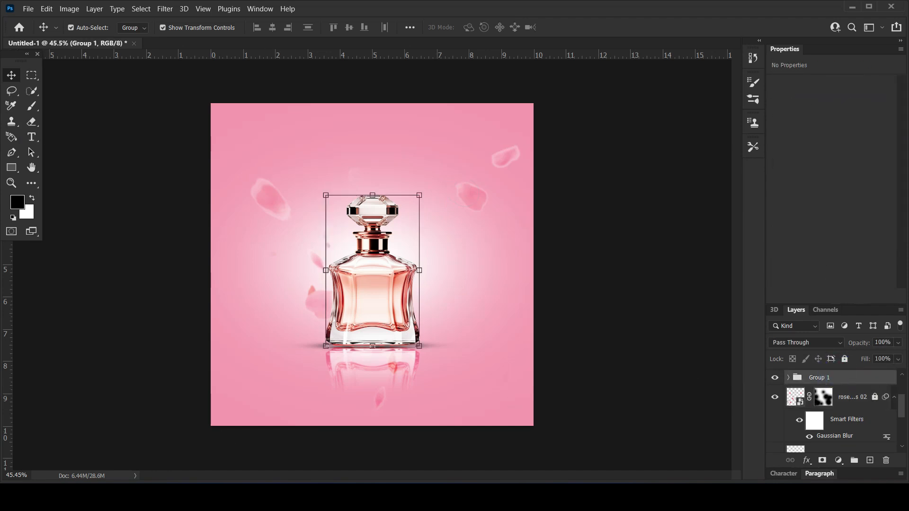
Place the rose petals 01 image above the bottle group, then resize, rotate and position it beside the bottle's lower right.
{"action": "left_click", "coordinate": [200, 497]}
{"action": "left_click_drag", "start_coordinate": [419, 250], "coordinate": [74, 337]}
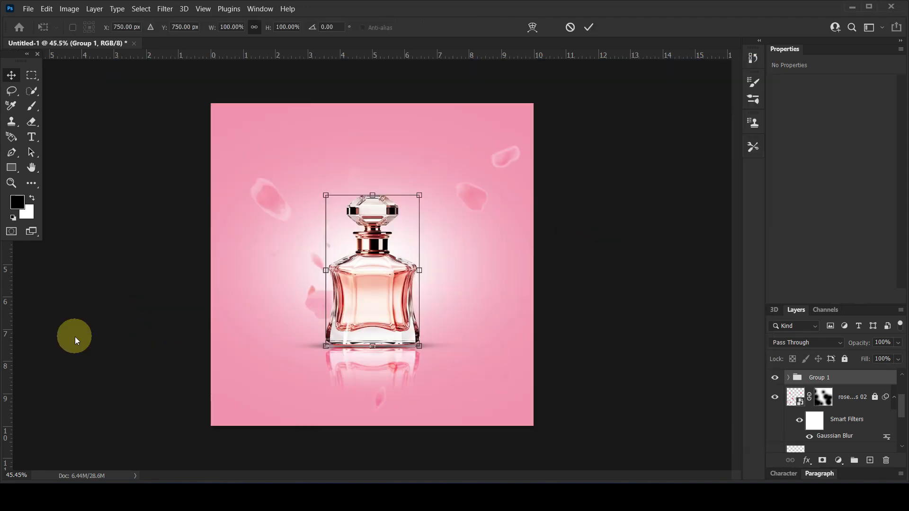
{"action": "left_click_drag", "start_coordinate": [447, 222], "coordinate": [403, 270]}
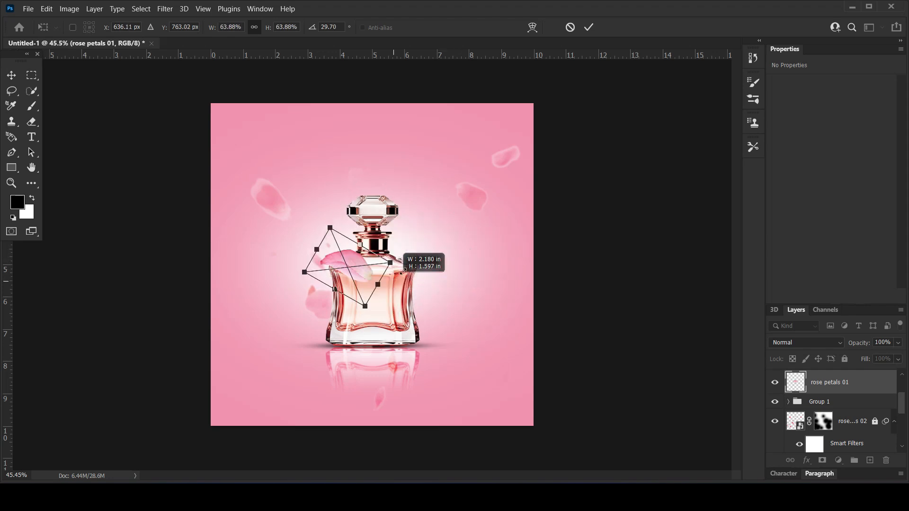
{"action": "left_click_drag", "start_coordinate": [337, 267], "coordinate": [611, 289]}
Duplicate the large rose petal to the canvas's left edge, scaled to 140.63% and rotated to -143.25°.
{"action": "left_click_drag", "start_coordinate": [506, 300], "coordinate": [284, 234]}
{"action": "key", "text": "Return"}
{"action": "key", "text": "ctrl+t"}
{"action": "left_click_drag", "start_coordinate": [364, 210], "coordinate": [226, 275]}
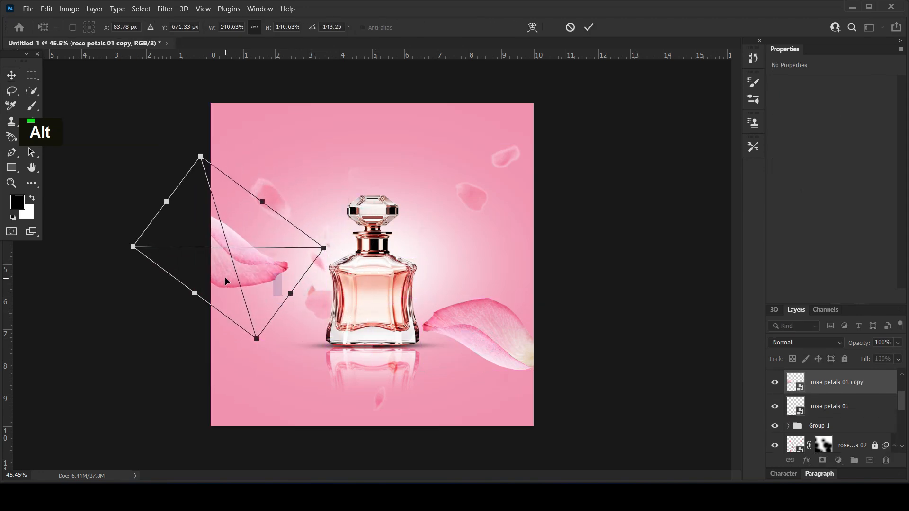
{"action": "key", "text": "Return"}
Commit the left petal's transform and apply Motion Blur to it with a 0° angle and 50 pixel distance.
{"action": "left_click", "coordinate": [165, 8]}
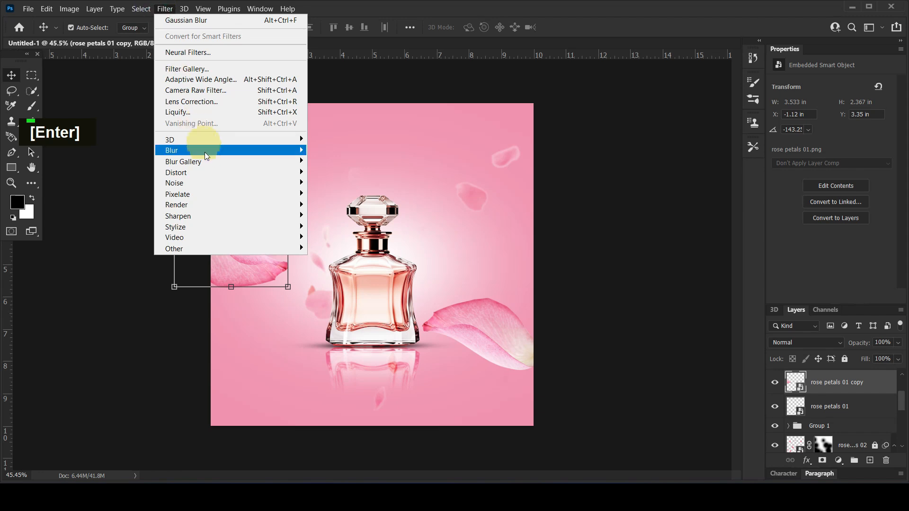
{"action": "mouse_move", "coordinate": [204, 152]}
{"action": "left_click", "coordinate": [326, 215]}
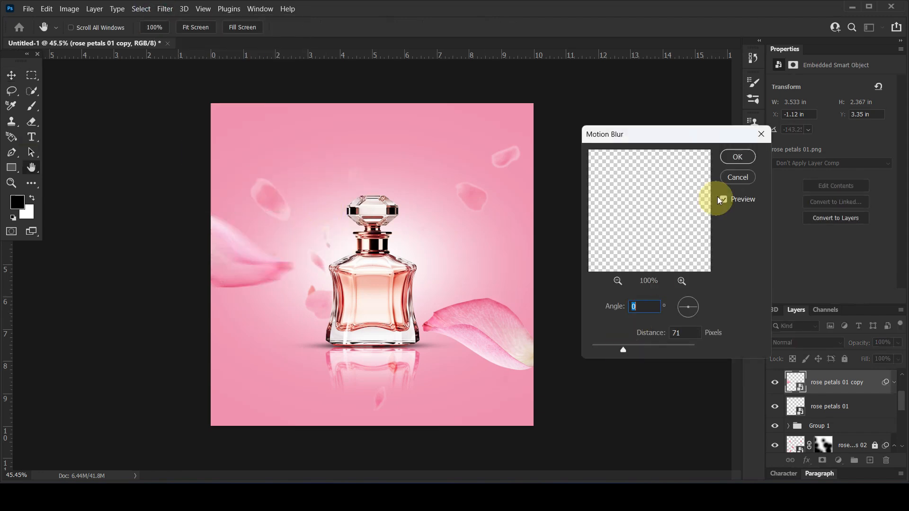
{"action": "left_click_drag", "start_coordinate": [615, 356], "coordinate": [621, 349]}
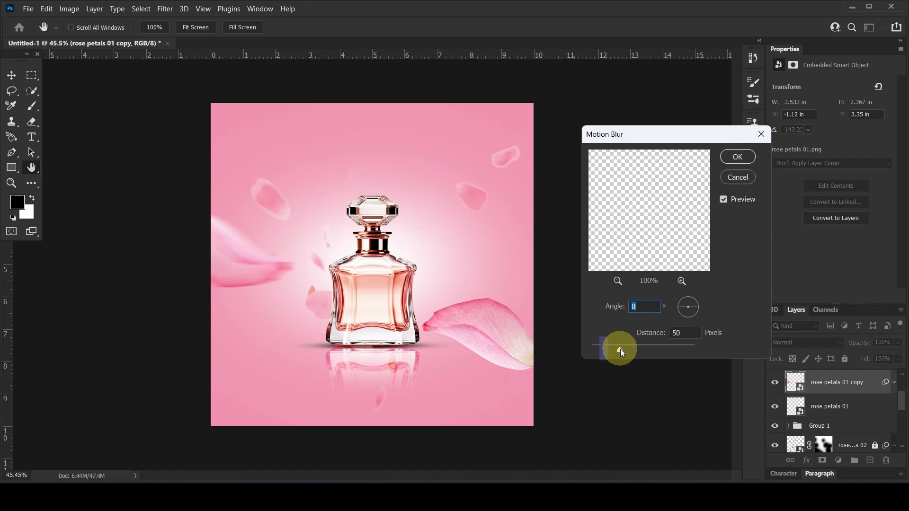
{"action": "left_click", "coordinate": [738, 158]}
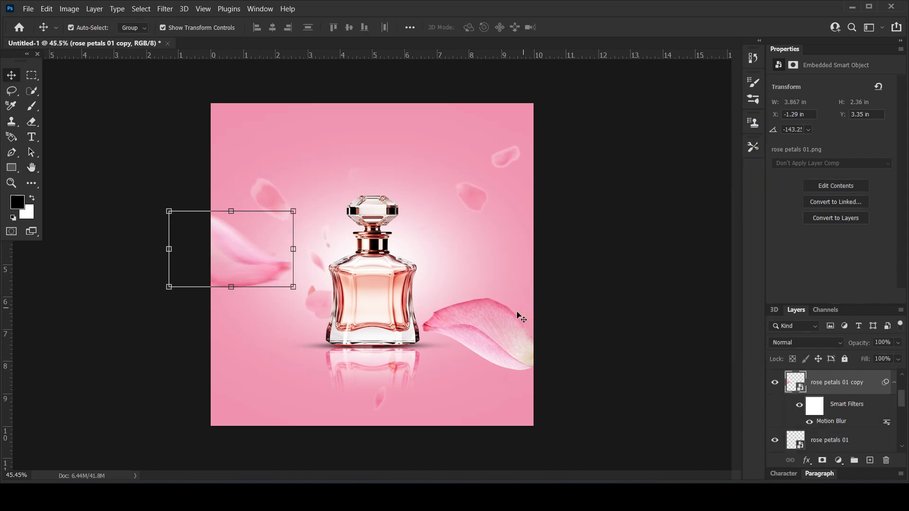
Apply Motion Blur with a 0° angle to the large rose petal beside the bottle's lower right.
{"action": "left_click", "coordinate": [497, 322]}
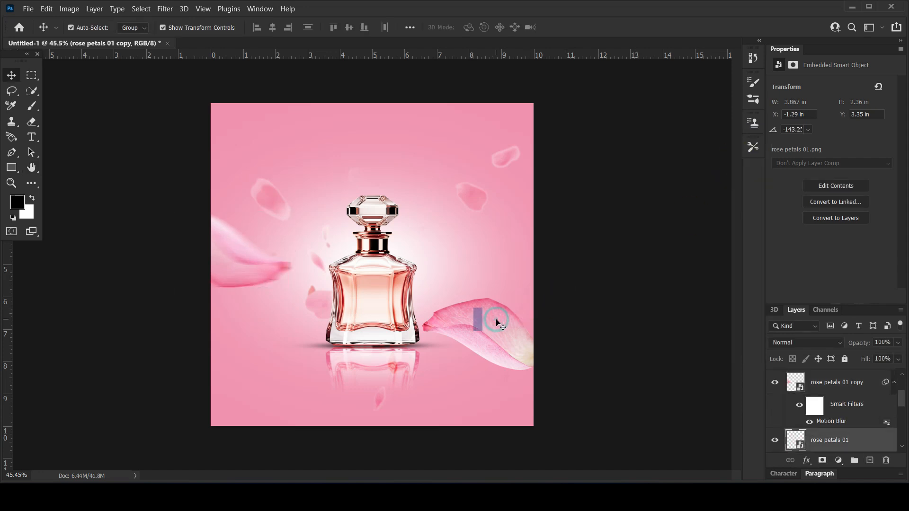
{"action": "left_click", "coordinate": [166, 9]}
{"action": "mouse_move", "coordinate": [212, 151]}
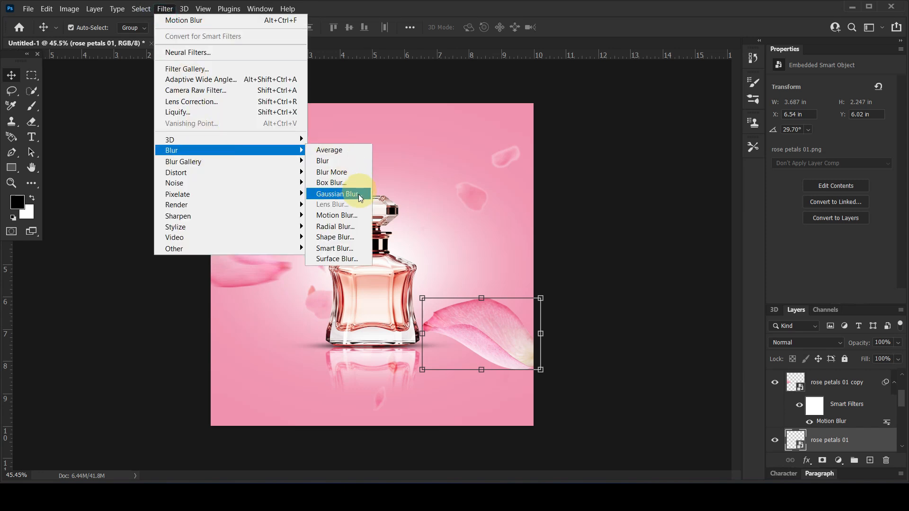
{"action": "left_click", "coordinate": [360, 216]}
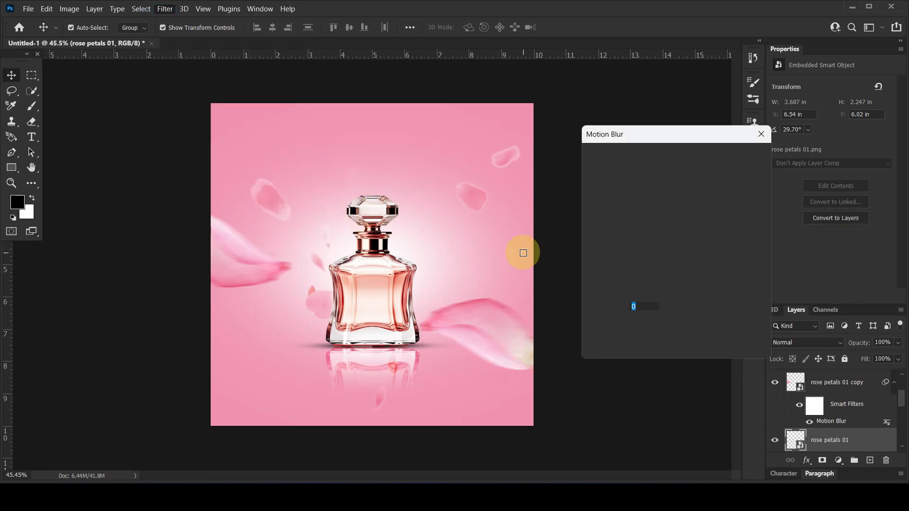
{"action": "left_click", "coordinate": [730, 156]}
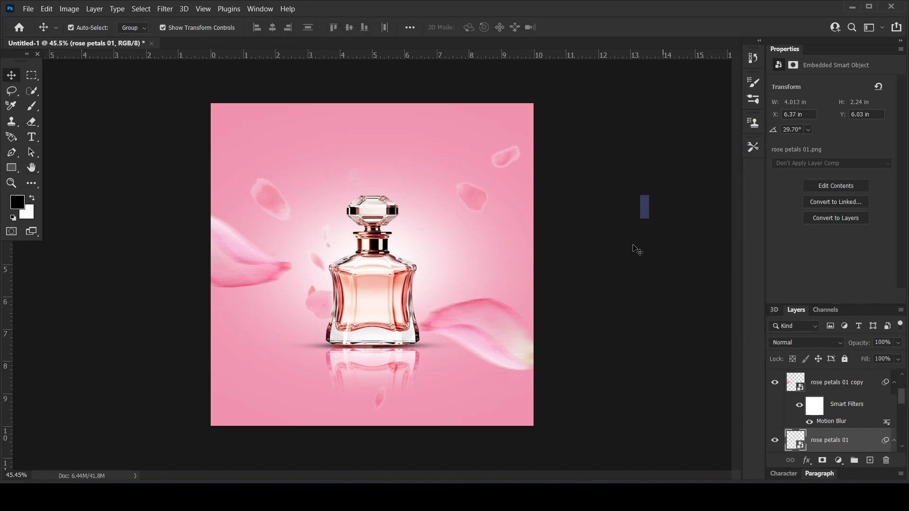
Unlock the rose petals 02 layer and shift its small petals slightly left, to X -0.64 in and Y 1.22 in.
{"action": "left_click", "coordinate": [466, 200]}
{"action": "left_click", "coordinate": [468, 201]}
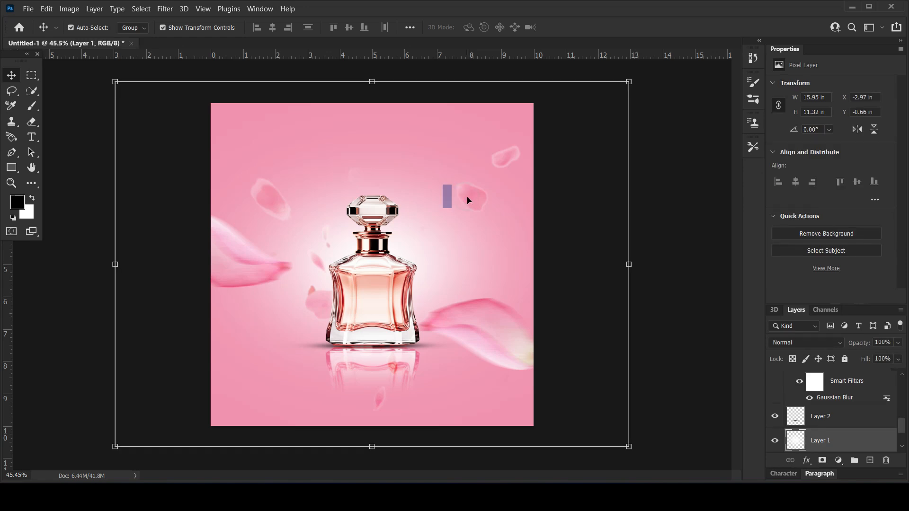
{"action": "scroll", "coordinate": [851, 385], "scroll_direction": "up", "scroll_amount": 10}
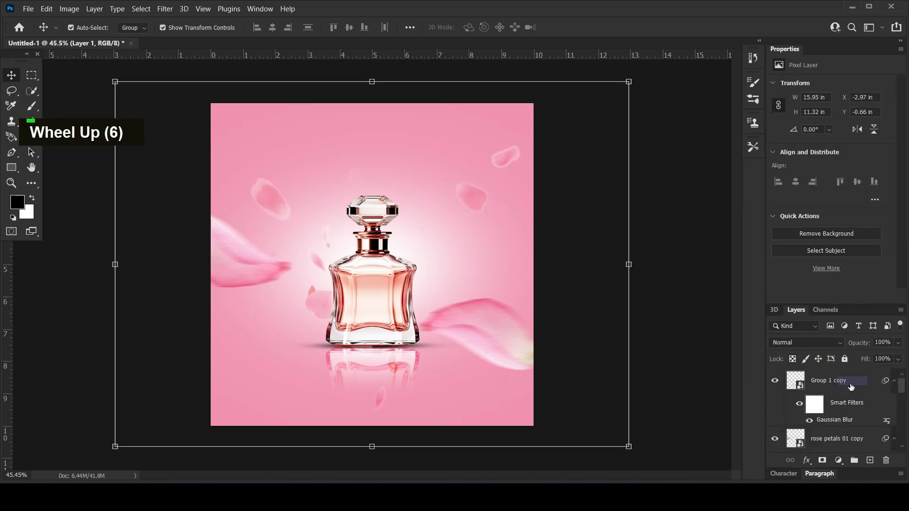
{"action": "scroll", "coordinate": [851, 384], "scroll_direction": "down", "scroll_amount": 3}
{"action": "left_click", "coordinate": [851, 392]}
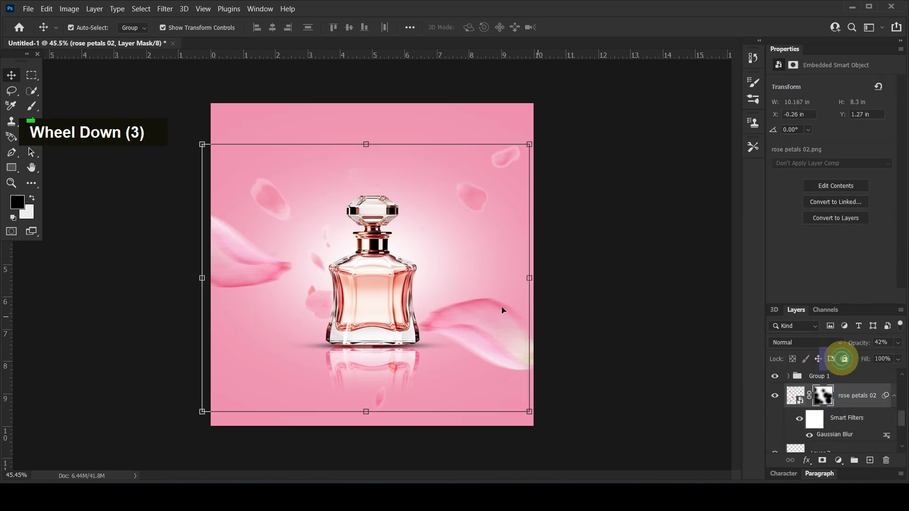
{"action": "mouse_move", "coordinate": [477, 210]}
{"action": "left_mouse_down"}
{"action": "mouse_move", "coordinate": [473, 227]}
{"action": "mouse_move", "coordinate": [464, 208]}
{"action": "left_mouse_up"}
{"action": "left_click", "coordinate": [644, 178]}
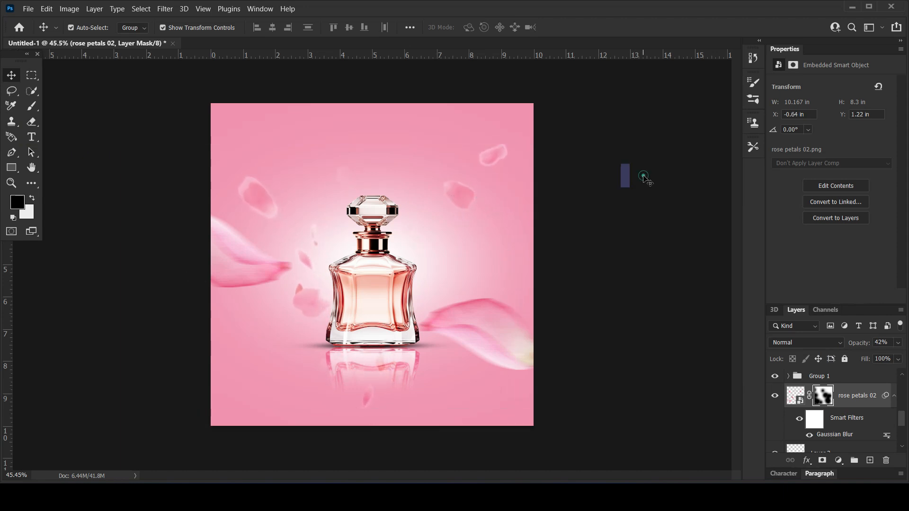
Recolour the Color Fill 1 background to f49db9, sampled from the large petal beside the bottle.
{"action": "left_click", "coordinate": [458, 129]}
{"action": "double_click", "coordinate": [795, 439]}
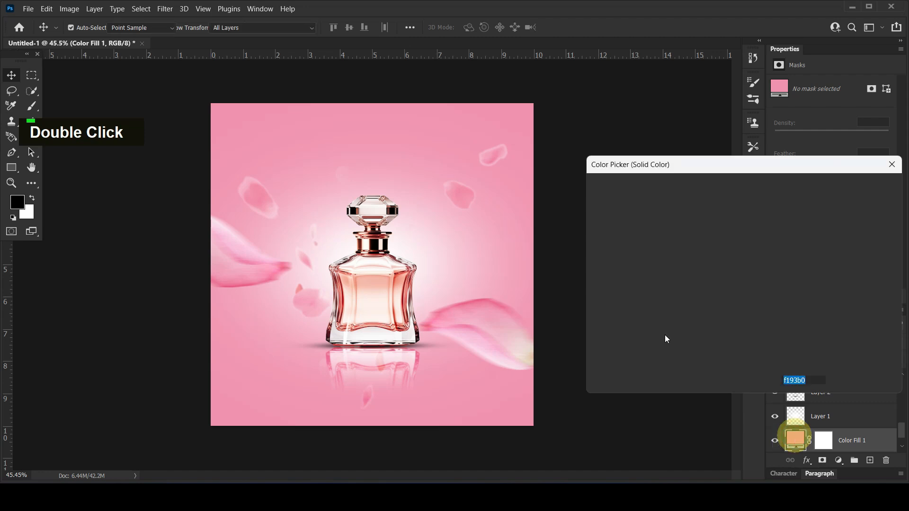
{"action": "left_click", "coordinate": [463, 311]}
{"action": "left_click", "coordinate": [460, 309]}
{"action": "left_click", "coordinate": [455, 313]}
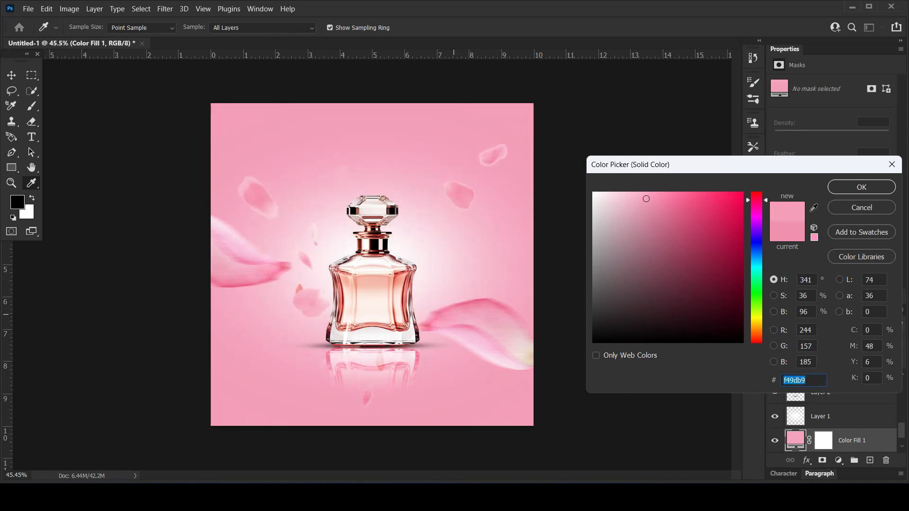
{"action": "left_click", "coordinate": [843, 192]}
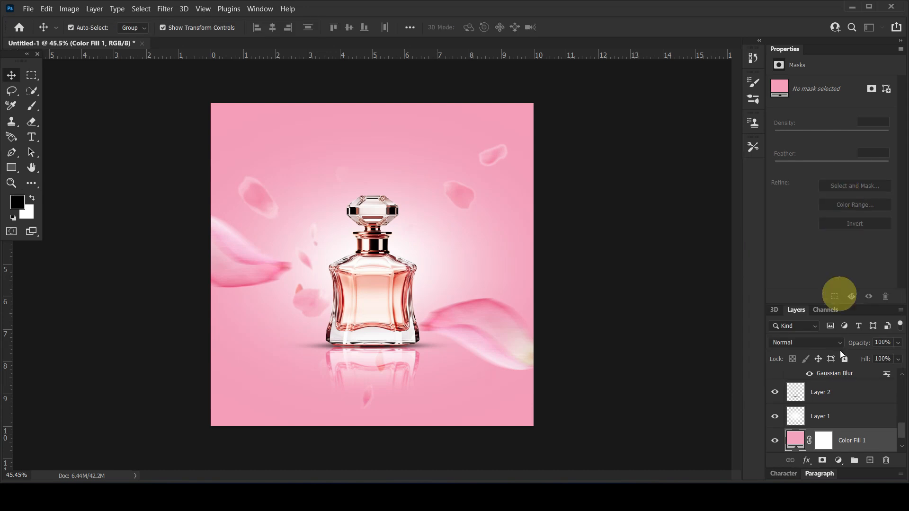
Paint black on the rose petals 02 layer mask to hide the two small petals at the canvas's upper right.
{"action": "left_click", "coordinate": [483, 156]}
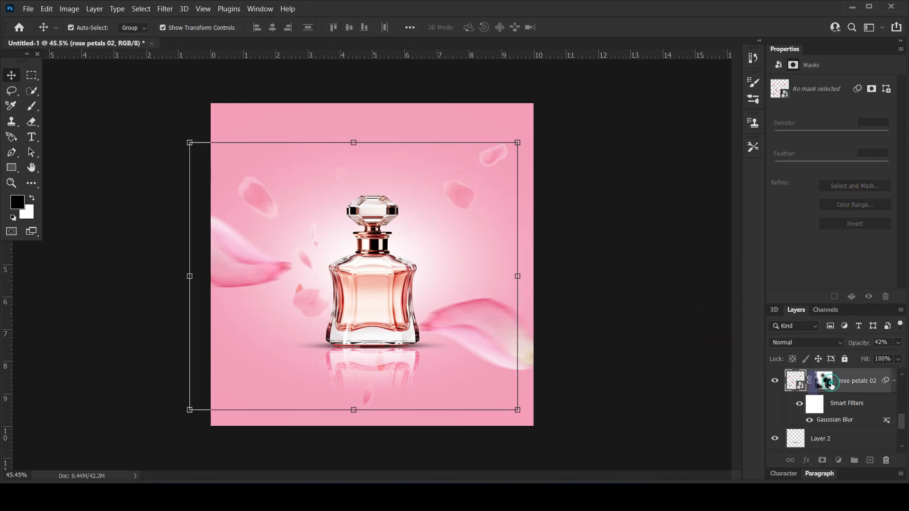
{"action": "left_click", "coordinate": [35, 108]}
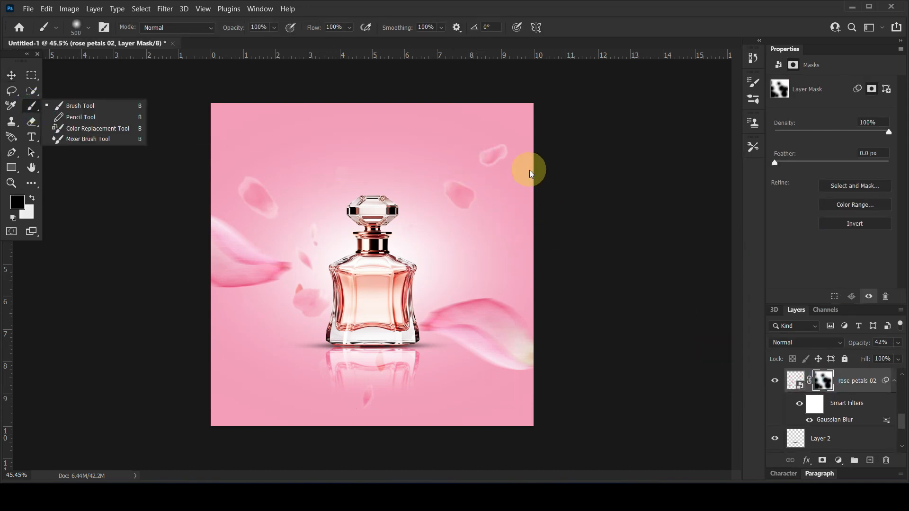
{"action": "left_click", "coordinate": [506, 148]}
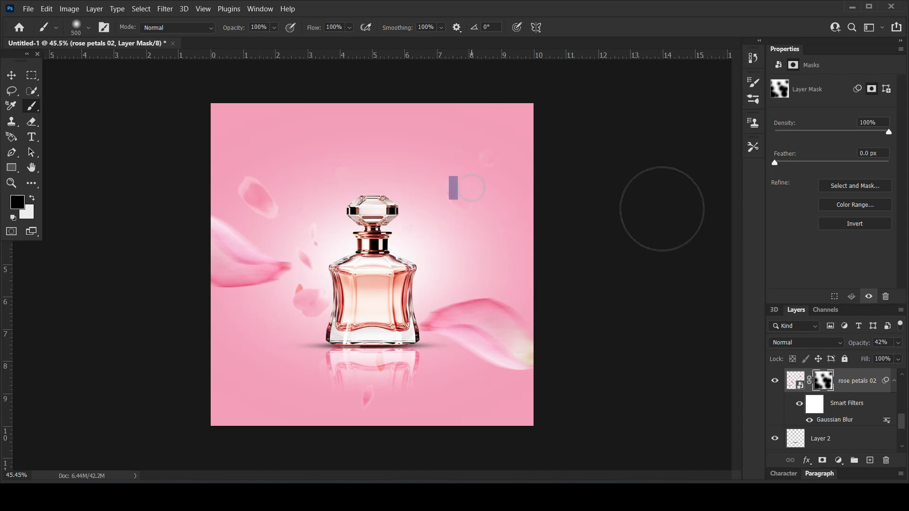
{"action": "double_click", "coordinate": [484, 164]}
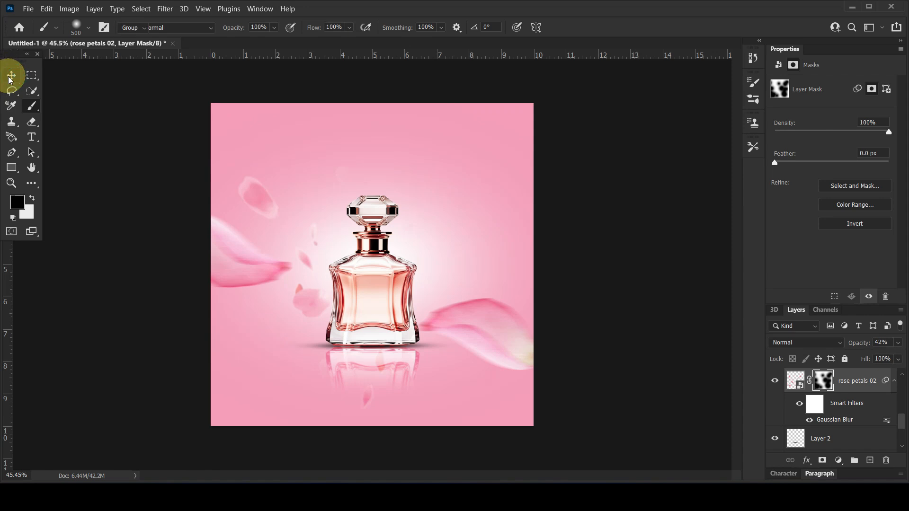
{"action": "left_click", "coordinate": [11, 77]}
Lower the rose petals 02 layer to 30% opacity and place it above the bottle group.
{"action": "left_click", "coordinate": [635, 224]}
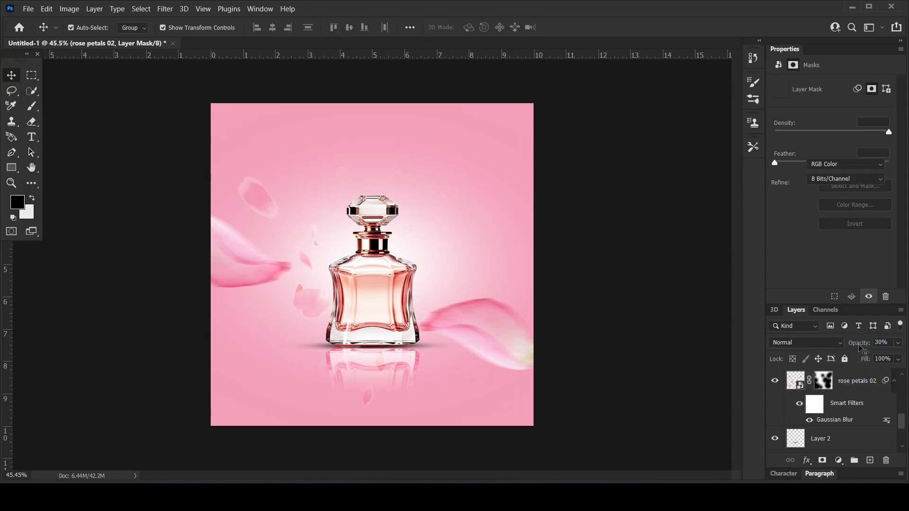
{"action": "key", "text": "ctrl+z"}
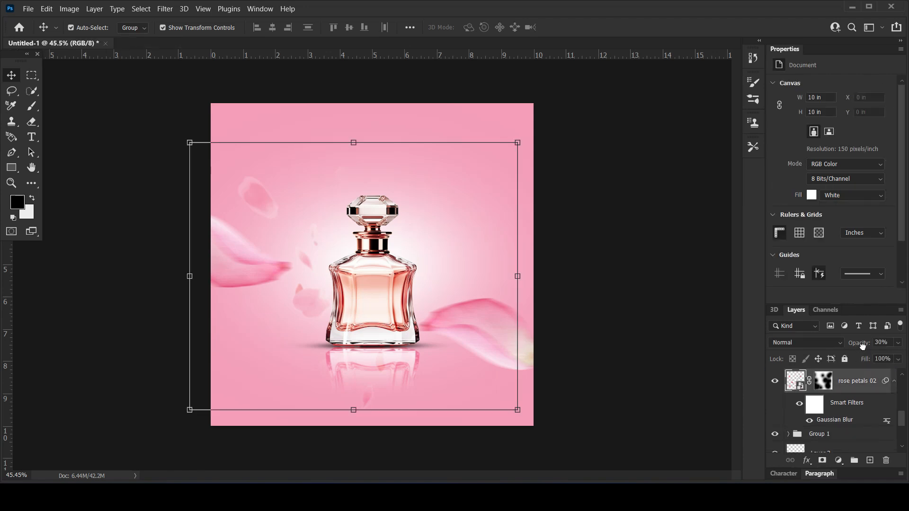
{"action": "left_click", "coordinate": [687, 288]}
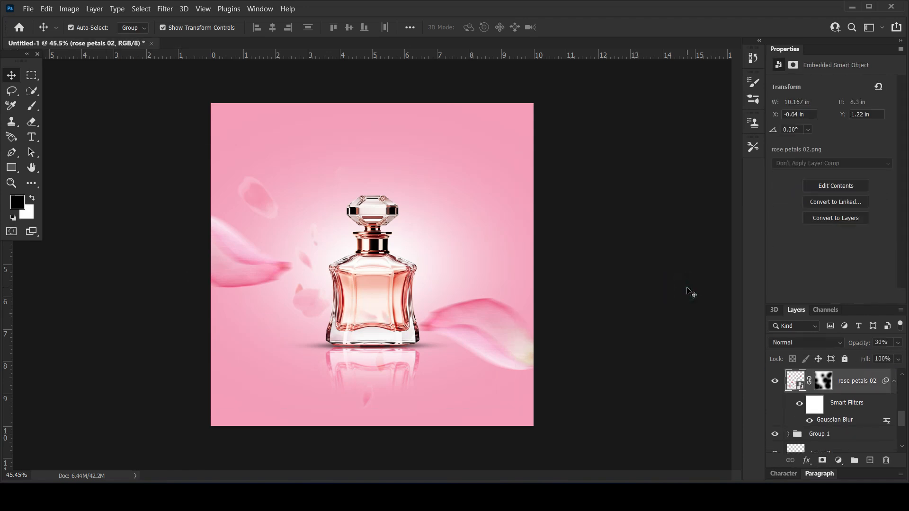
Convert the bottle group Group 1 to a smart object.
{"action": "left_click", "coordinate": [387, 286]}
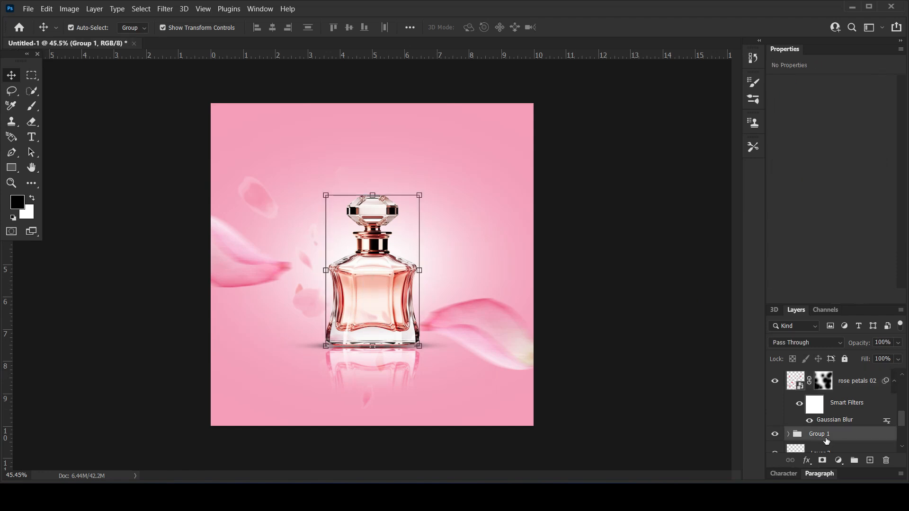
{"action": "right_click", "coordinate": [843, 437]}
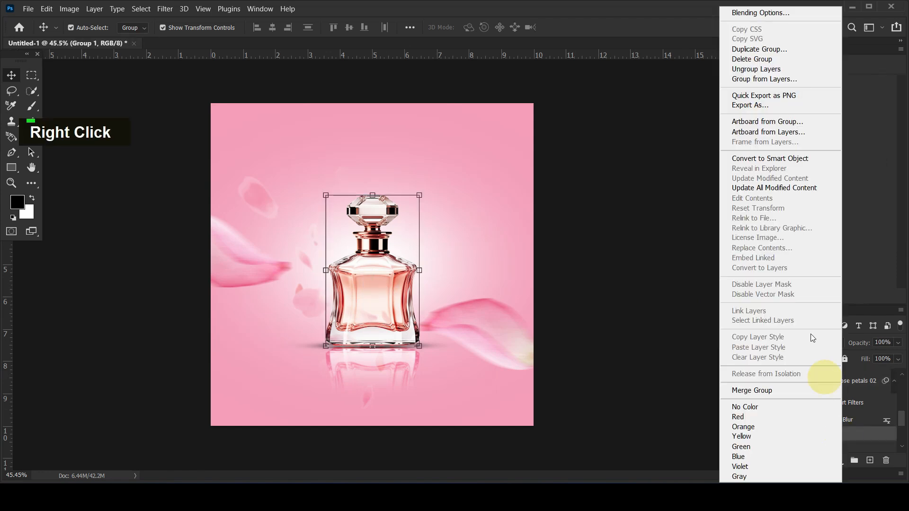
{"action": "left_click", "coordinate": [767, 160]}
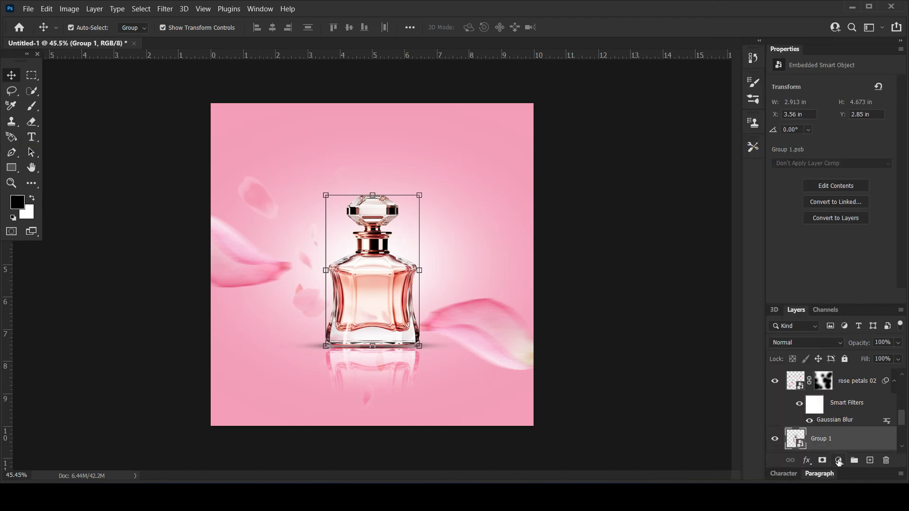
Add a Solid Color fill layer above the bottle, using pink sampled from the large right petal, in Overlay blend mode.
{"action": "left_click", "coordinate": [838, 461]}
{"action": "left_click", "coordinate": [843, 257]}
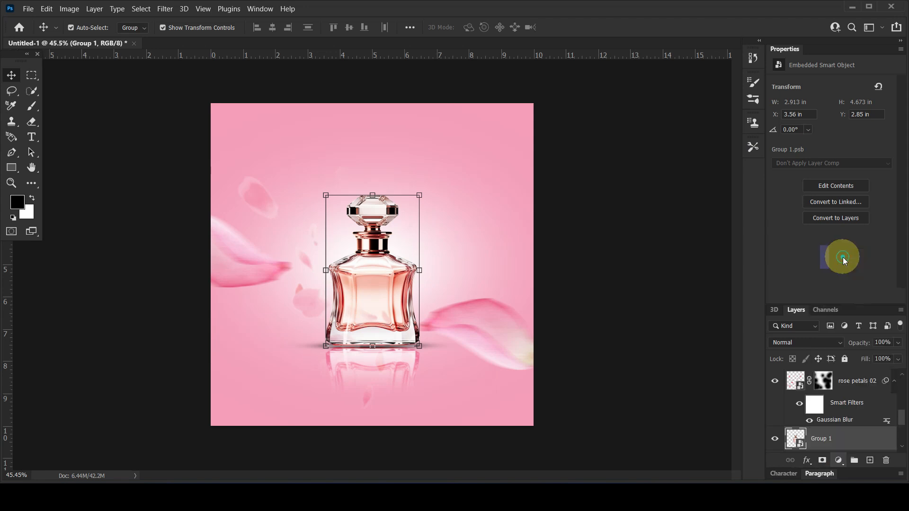
{"action": "left_click", "coordinate": [601, 325]}
{"action": "left_click", "coordinate": [484, 311]}
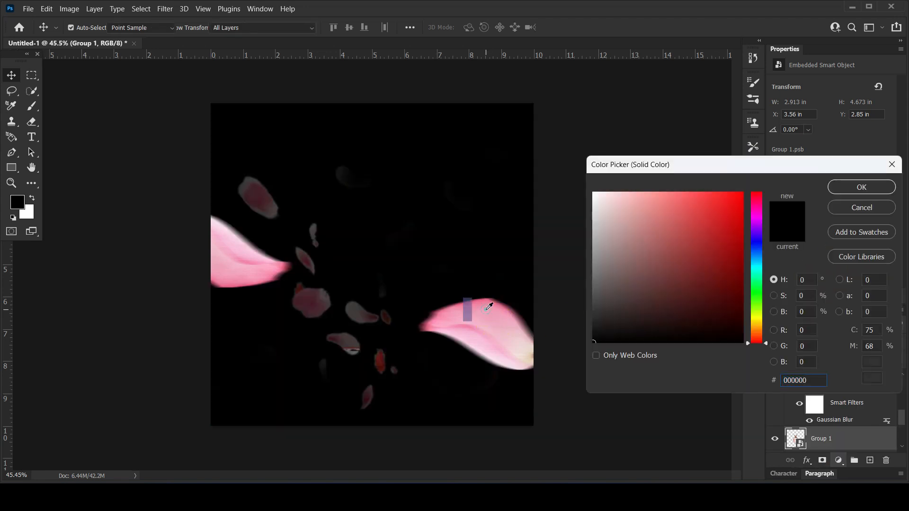
{"action": "left_click", "coordinate": [851, 189]}
{"action": "left_click", "coordinate": [822, 340]}
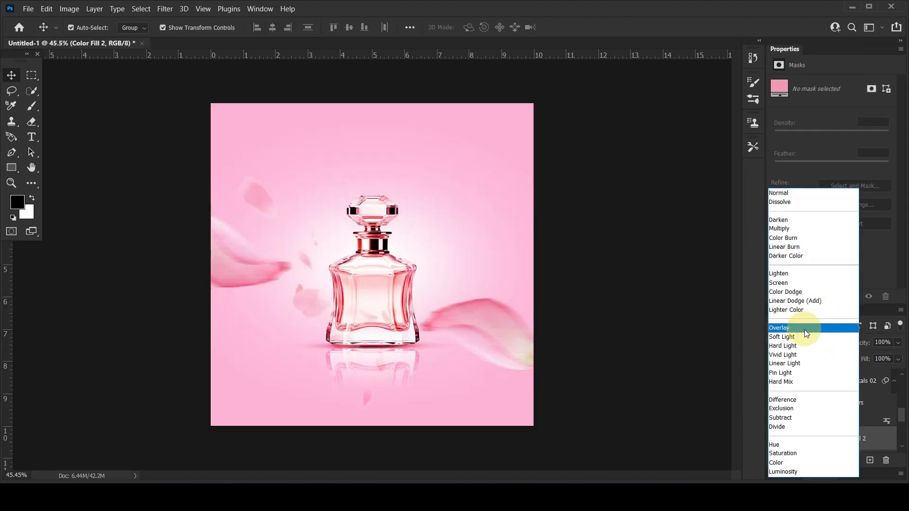
{"action": "left_click", "coordinate": [804, 329]}
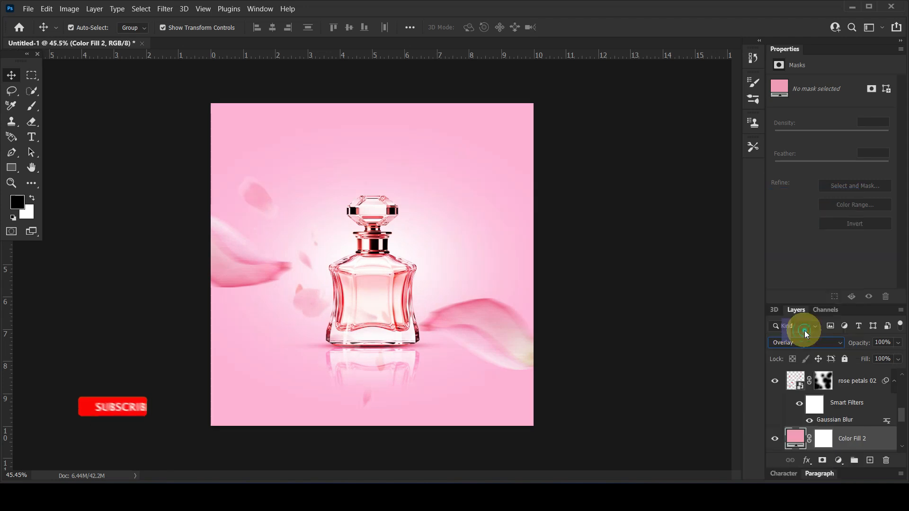
Invert the Color Fill 2 mask to black and brush white along both sides of the bottle to reveal the pink there.
{"action": "left_click", "coordinate": [824, 434]}
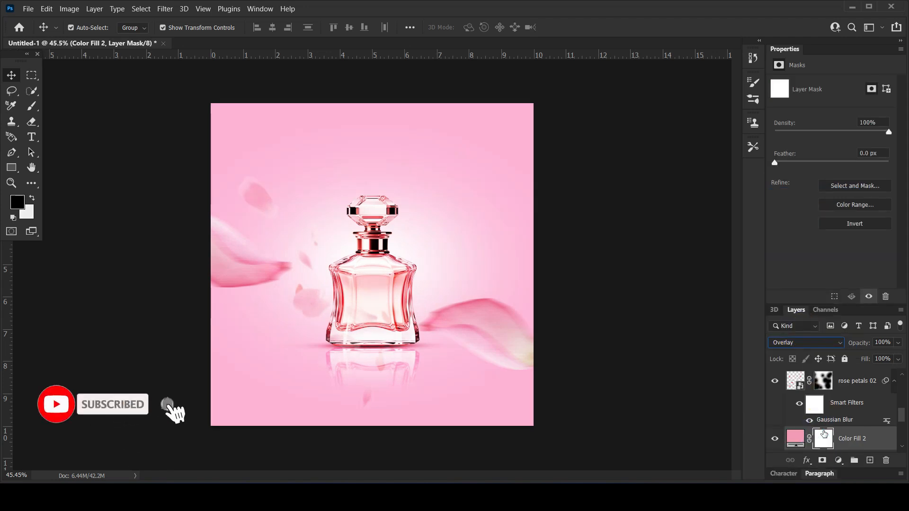
{"action": "key", "text": "ctrl+i"}
{"action": "left_click", "coordinate": [31, 106]}
{"action": "left_click", "coordinate": [32, 198]}
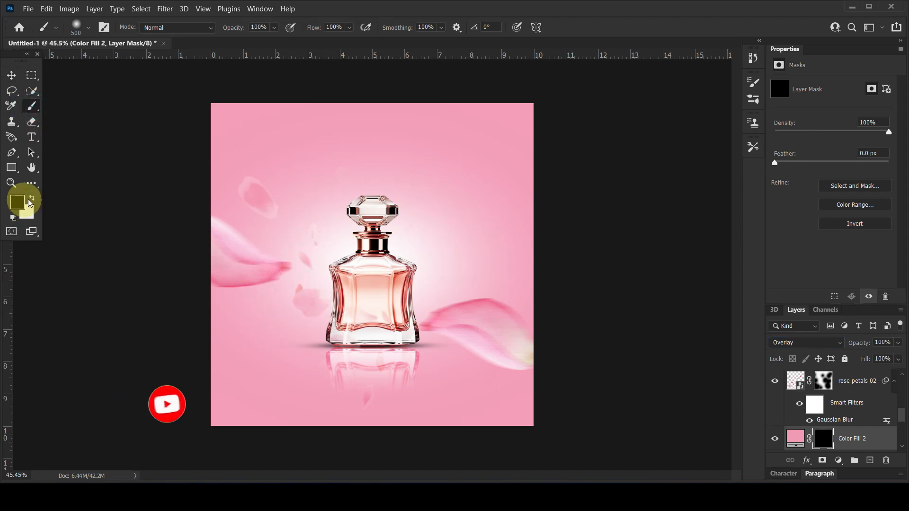
{"action": "mouse_move", "coordinate": [304, 264]}
{"action": "left_mouse_down"}
{"action": "mouse_move", "coordinate": [325, 203]}
{"action": "mouse_move", "coordinate": [336, 208]}
{"action": "left_mouse_up"}
{"action": "left_click", "coordinate": [337, 208]}
{"action": "left_click", "coordinate": [311, 318]}
{"action": "left_click", "coordinate": [440, 299]}
{"action": "left_click", "coordinate": [420, 233]}
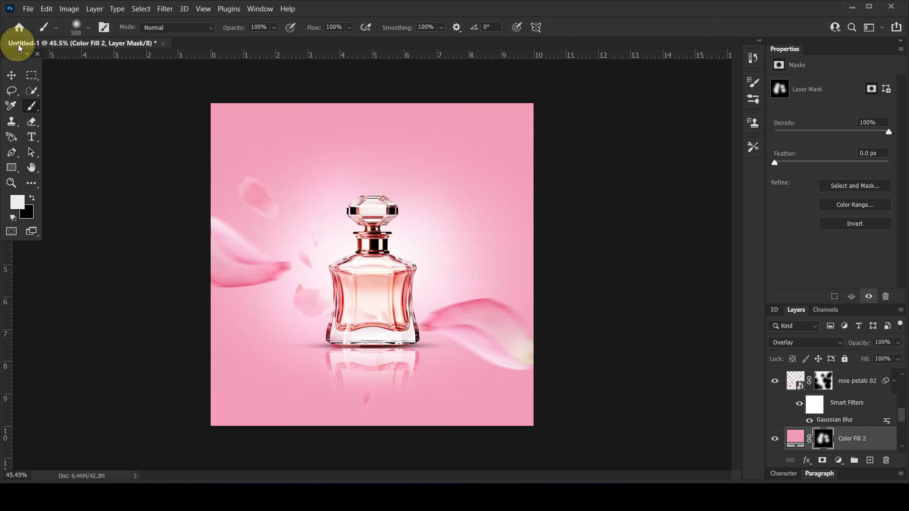
{"action": "left_click", "coordinate": [12, 74]}
{"action": "left_click", "coordinate": [31, 106]}
{"action": "left_click", "coordinate": [30, 198]}
{"action": "left_click", "coordinate": [14, 199]}
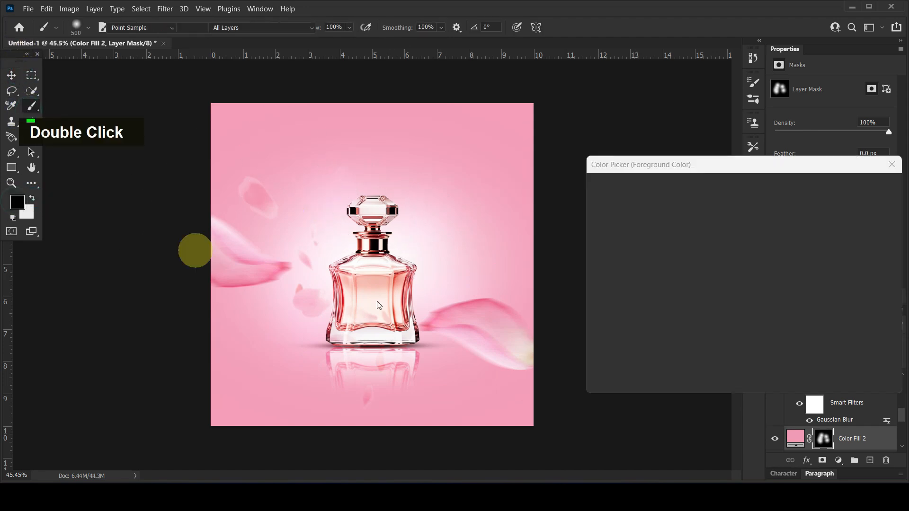
{"action": "left_click", "coordinate": [404, 275]}
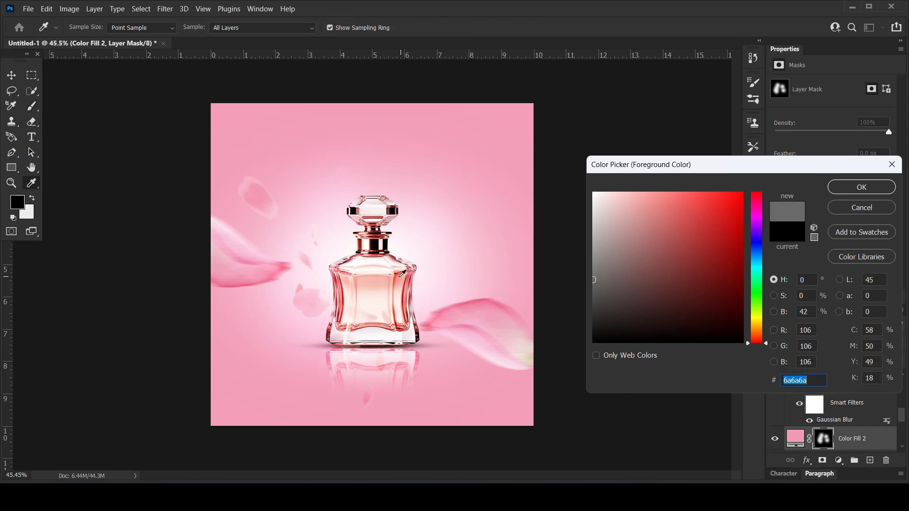
{"action": "left_click_drag", "start_coordinate": [401, 275], "coordinate": [402, 273]}
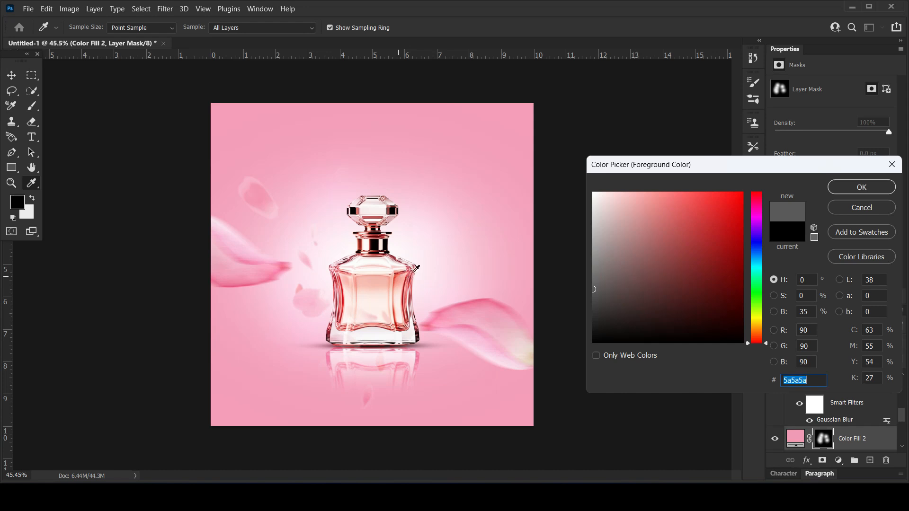
{"action": "left_click", "coordinate": [844, 207]}
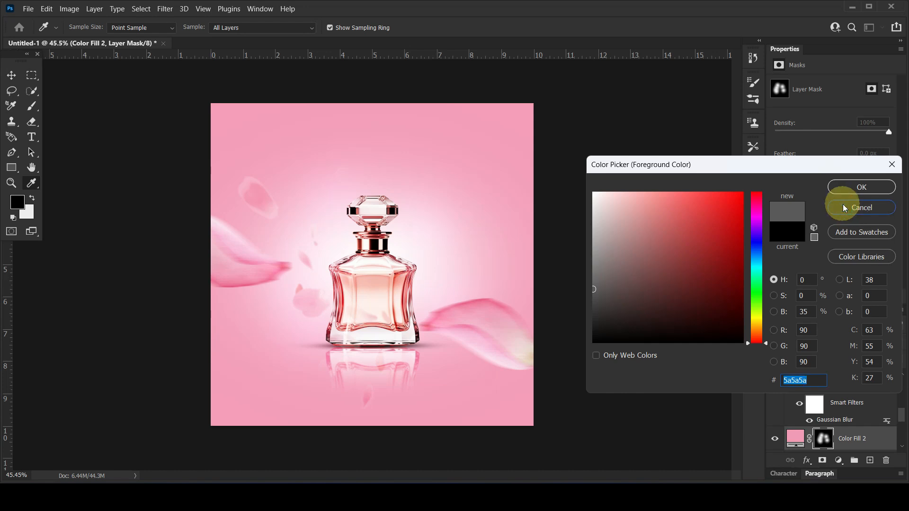
Add a new layer above Color Fill 2 and set the foreground to coral ff8c79, based on a color sampled from the bottle.
{"action": "left_click", "coordinate": [869, 460]}
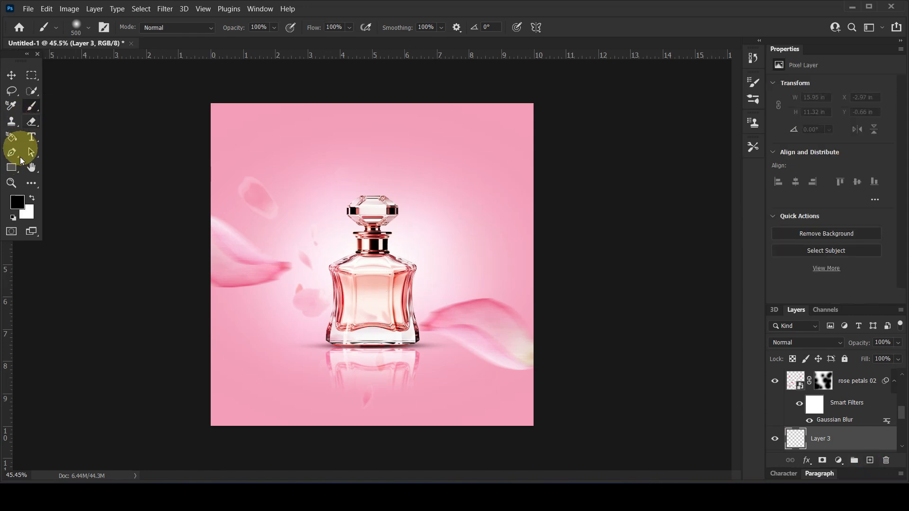
{"action": "left_click", "coordinate": [17, 203]}
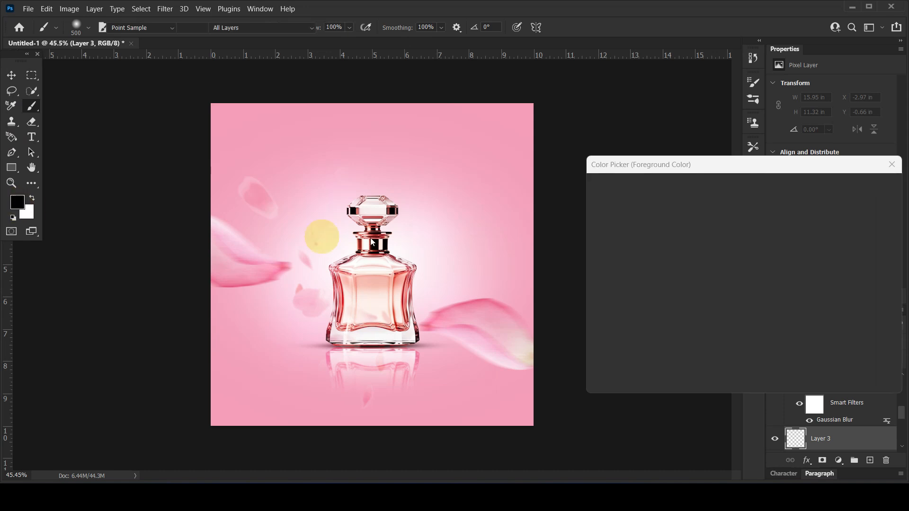
{"action": "left_click", "coordinate": [403, 273]}
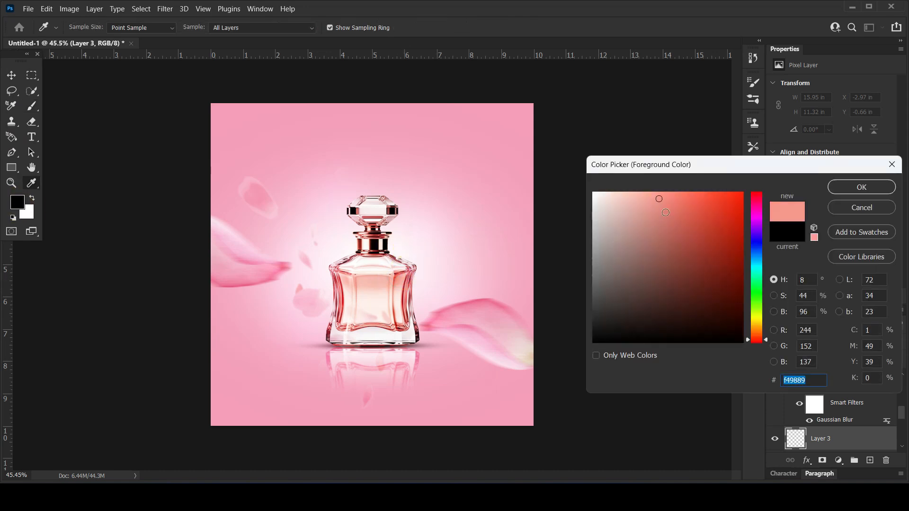
{"action": "left_click", "coordinate": [672, 192]}
{"action": "left_click", "coordinate": [858, 190]}
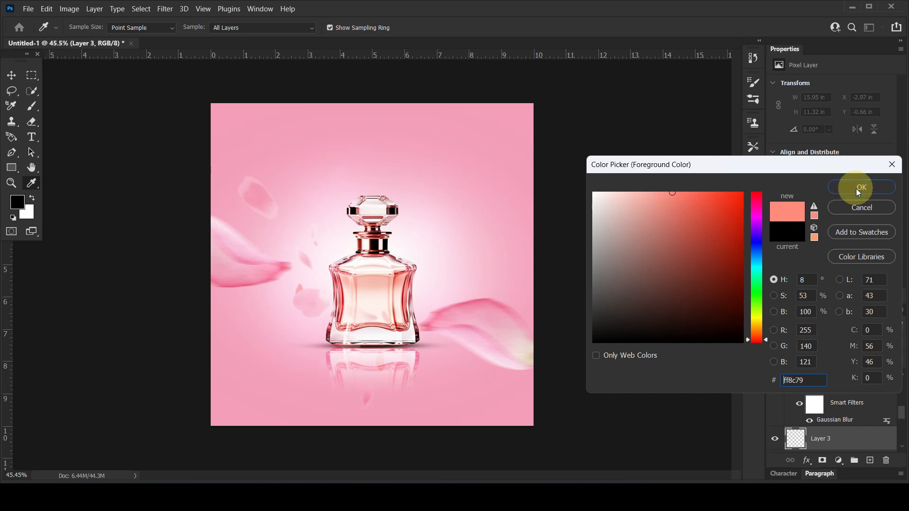
Paint a soft coral dab on the bottle with a smaller white dab at its center, and set the layer to Screen blending.
{"action": "left_click", "coordinate": [381, 277]}
{"action": "key", "text": "x"}
{"action": "key", "text": "bracketleft"}
{"action": "key", "text": "bracketleft"}
{"action": "key", "text": "bracketleft"}
{"action": "key", "text": "bracketleft"}
{"action": "key", "text": "bracketleft"}
{"action": "left_click", "coordinate": [380, 277]}
{"action": "left_click", "coordinate": [11, 75]}
{"action": "left_click", "coordinate": [825, 343]}
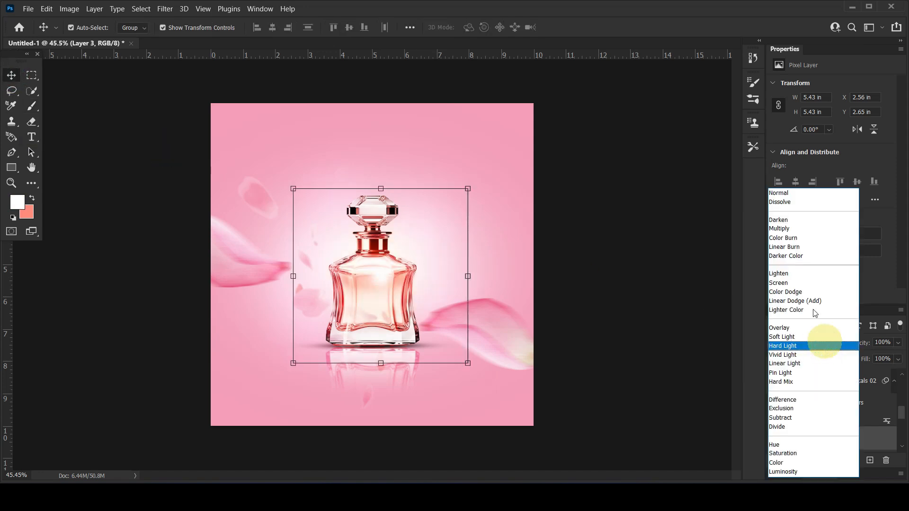
{"action": "left_click", "coordinate": [800, 283]}
Narrow the glow to about 2.81 in wide, place it on the bottle's left shoulder, and put a duplicate over the cap.
{"action": "left_click", "coordinate": [469, 276]}
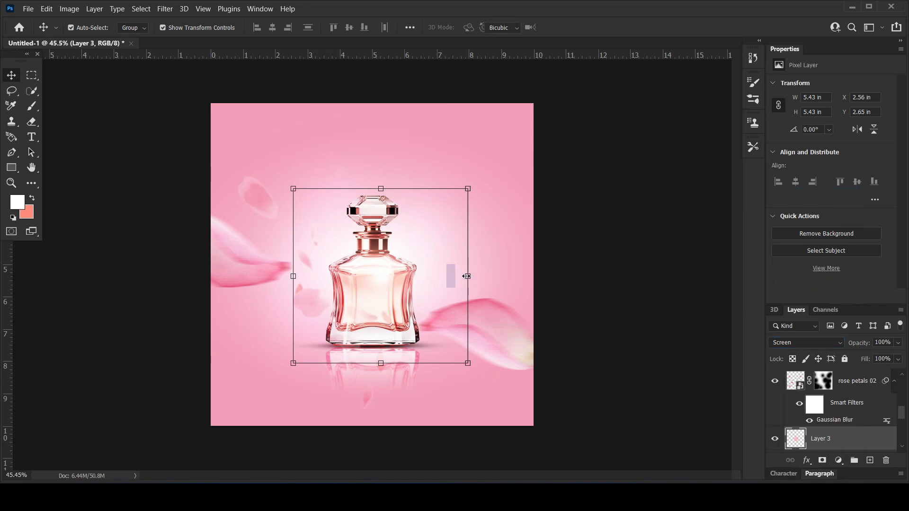
{"action": "left_click_drag", "start_coordinate": [416, 272], "coordinate": [350, 219]}
{"action": "key", "text": "Return"}
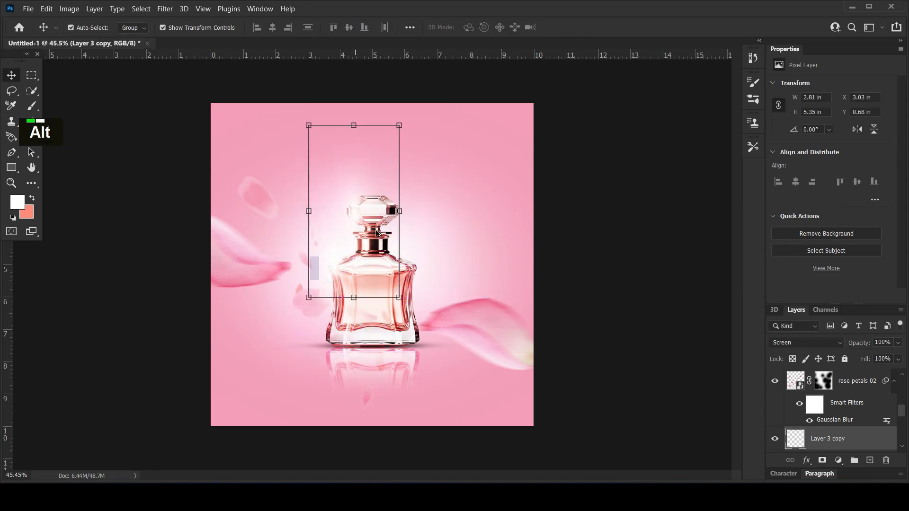
Squash the cap glow vertically about its center to about 55% height, keeping its width at 100%.
{"action": "left_click_drag", "start_coordinate": [345, 122], "coordinate": [350, 165], "text": "alt"}
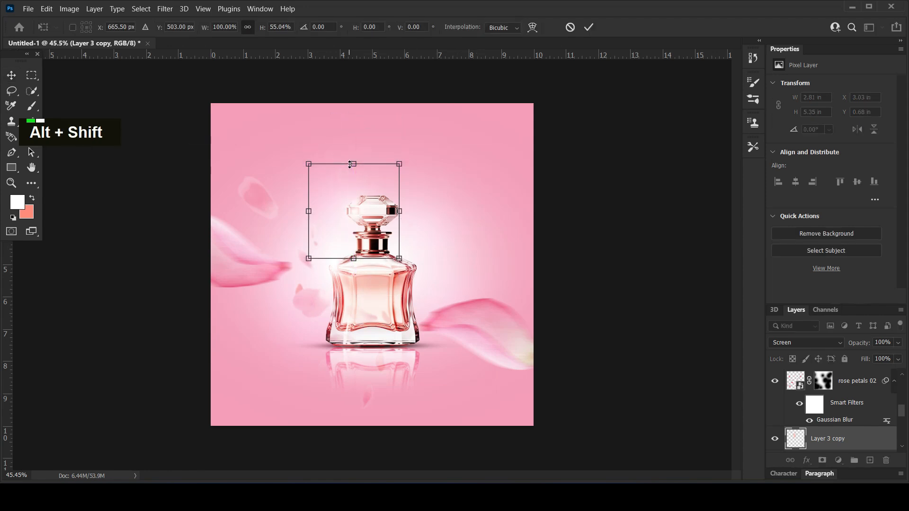
{"action": "key", "text": "Return"}
{"action": "left_click", "coordinate": [607, 225]}
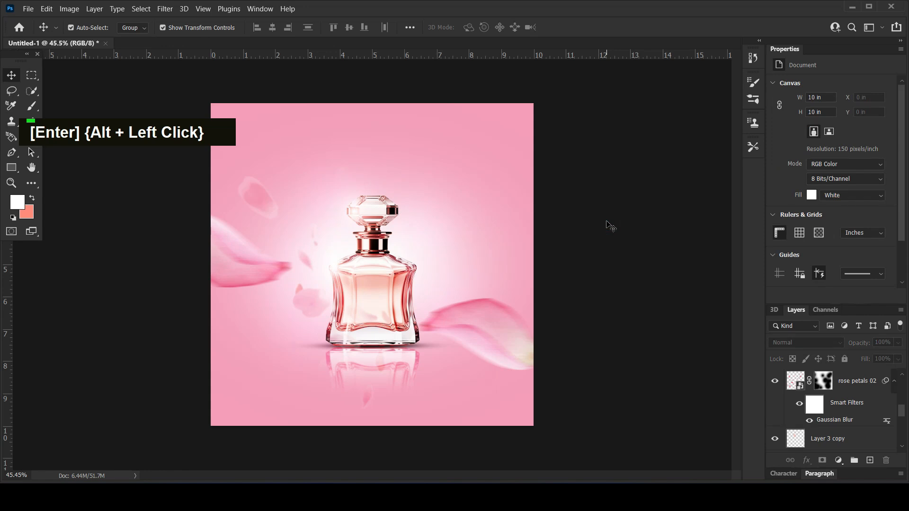
Copy the left shoulder glow to the bottle's lower left corner, enlarge it to about 3.79 by 7.22 in, and set 40% opacity.
{"action": "left_click", "coordinate": [333, 272]}
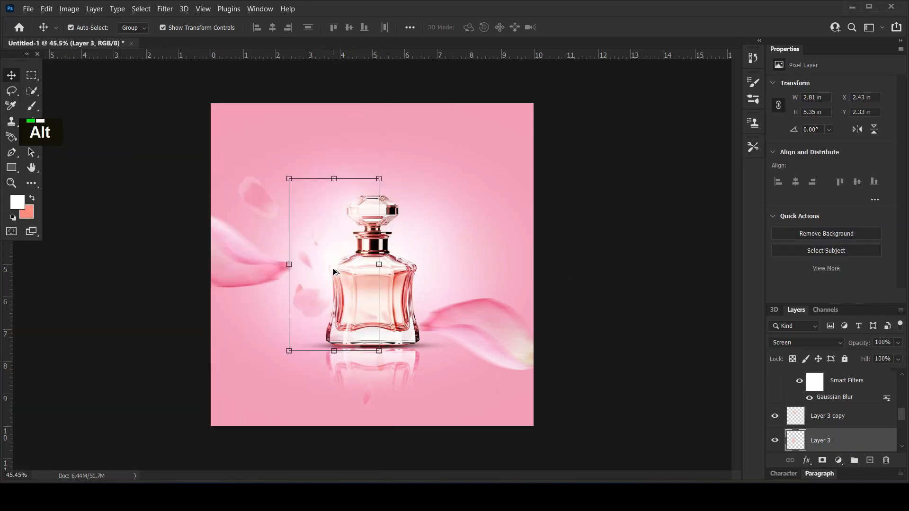
{"action": "left_click_drag", "start_coordinate": [334, 331], "coordinate": [334, 395]}
{"action": "left_click_drag", "start_coordinate": [378, 243], "coordinate": [414, 226]}
{"action": "key", "text": "Return"}
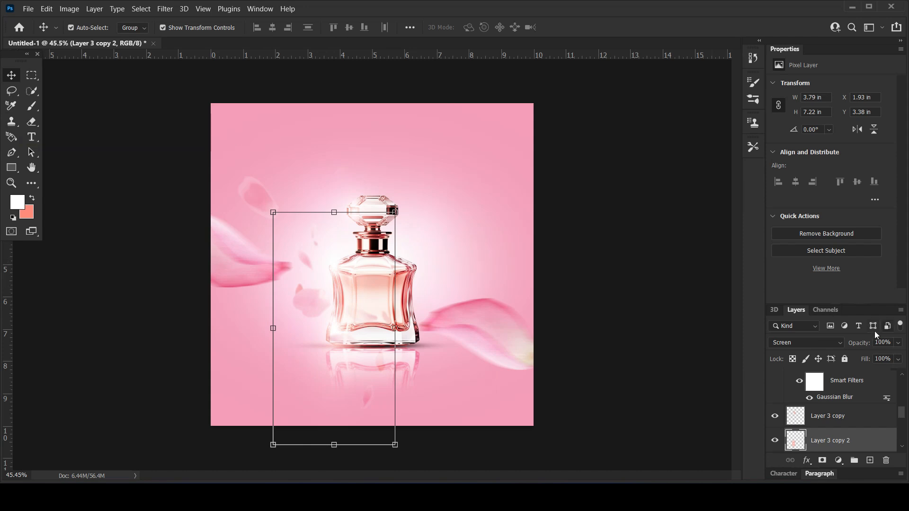
{"action": "mouse_move", "coordinate": [854, 345]}
{"action": "left_mouse_down"}
{"action": "mouse_move", "coordinate": [837, 343]}
{"action": "mouse_move", "coordinate": [853, 350]}
{"action": "left_mouse_up"}
{"action": "left_click", "coordinate": [628, 289]}
{"action": "left_click", "coordinate": [336, 271]}
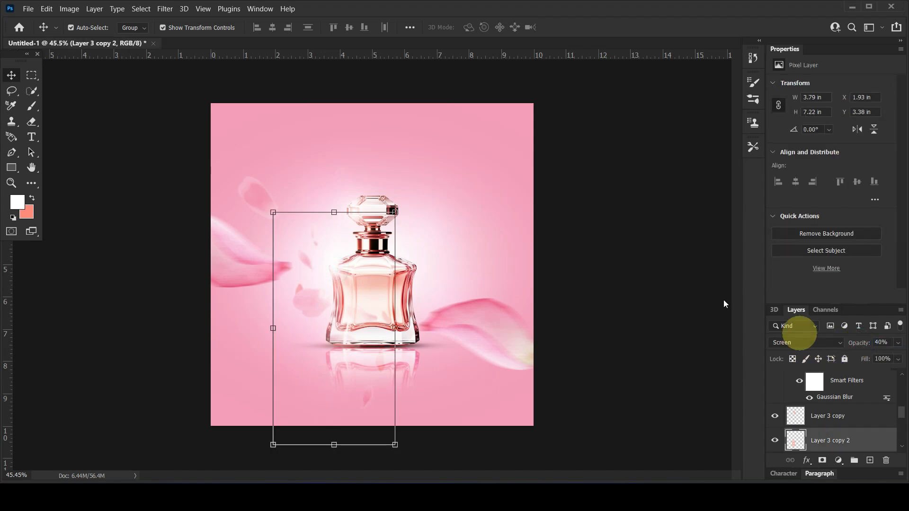
Lower the opacity of the glow on the bottle's left shoulder.
{"action": "left_click", "coordinate": [634, 246]}
{"action": "left_click", "coordinate": [328, 251]}
{"action": "left_click_drag", "start_coordinate": [857, 347], "coordinate": [846, 347]}
{"action": "left_click", "coordinate": [610, 311]}
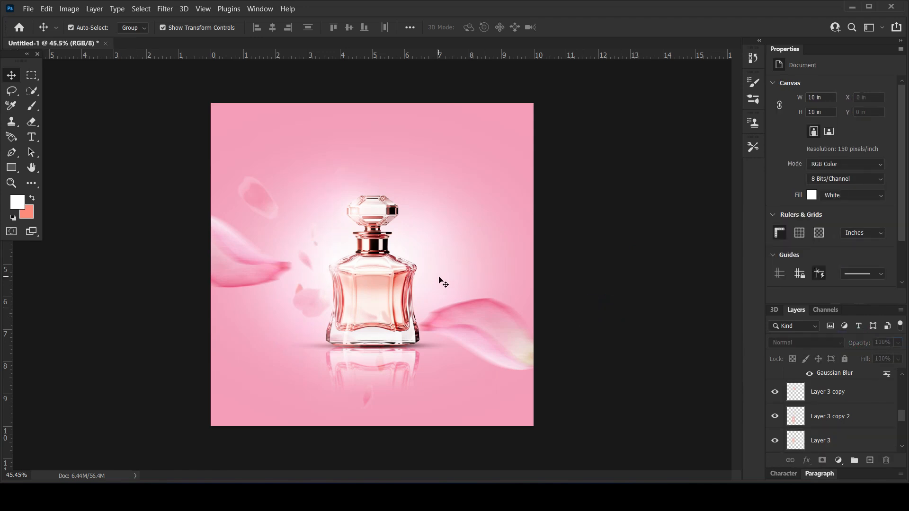
Change the Color Fill 1 background to a slightly deeper, more saturated pink.
{"action": "left_click", "coordinate": [501, 184]}
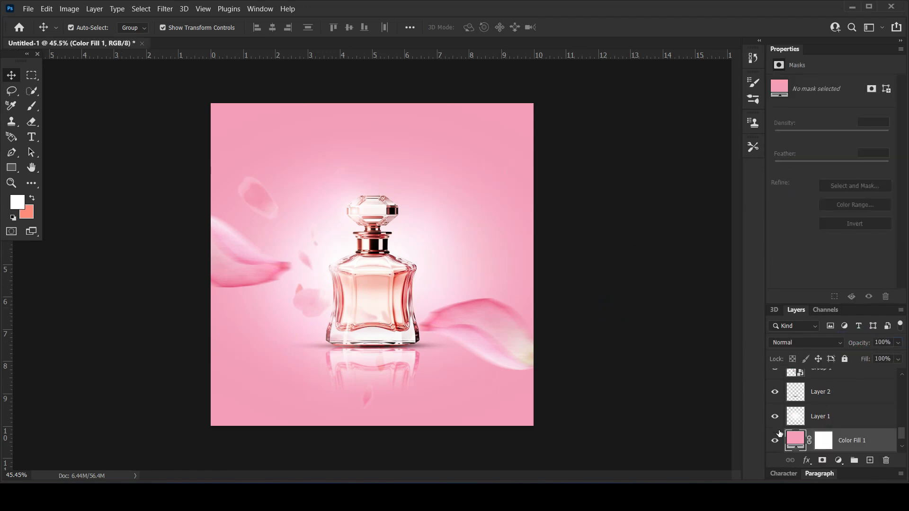
{"action": "double_click", "coordinate": [794, 440]}
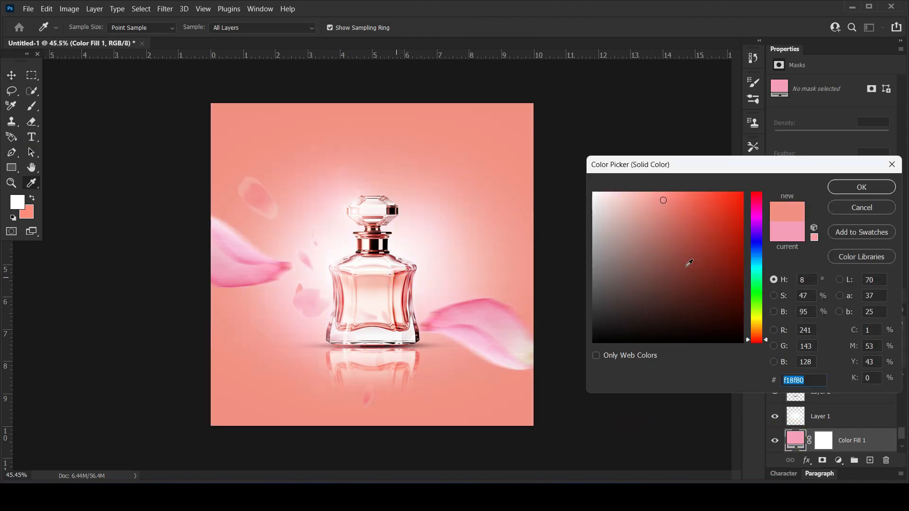
{"action": "left_click", "coordinate": [442, 311]}
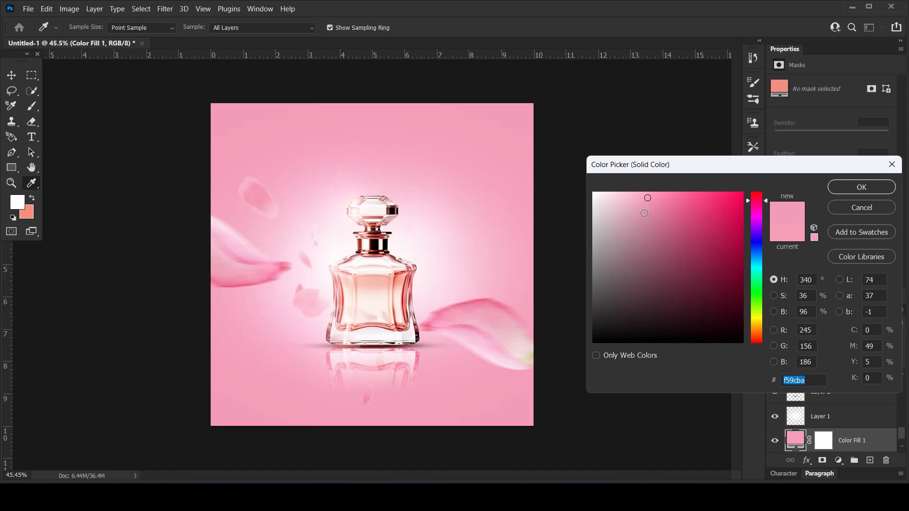
{"action": "left_click_drag", "start_coordinate": [635, 198], "coordinate": [656, 203]}
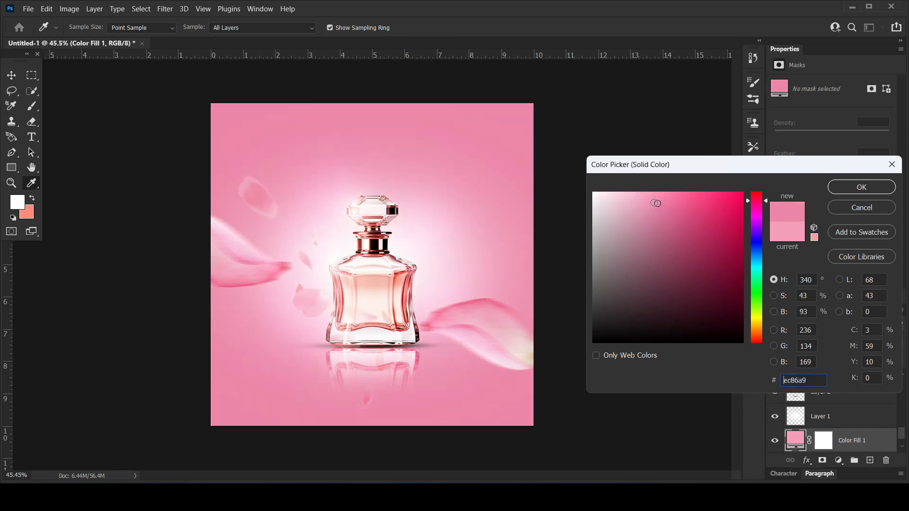
{"action": "left_click_drag", "start_coordinate": [657, 202], "coordinate": [657, 200]}
{"action": "left_click", "coordinate": [849, 189]}
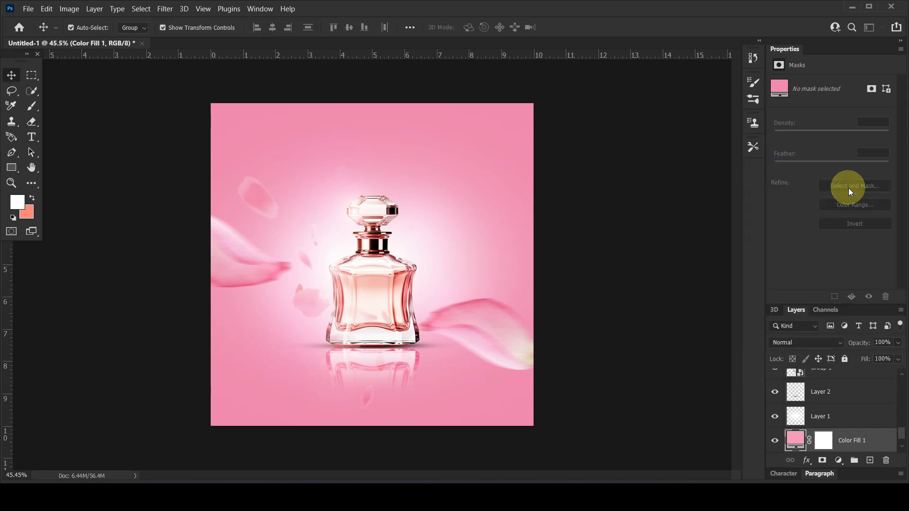
Scale the masked Color Fill 2 light to about 140% and shift it slightly down and left around the bottle.
{"action": "left_click", "coordinate": [439, 256]}
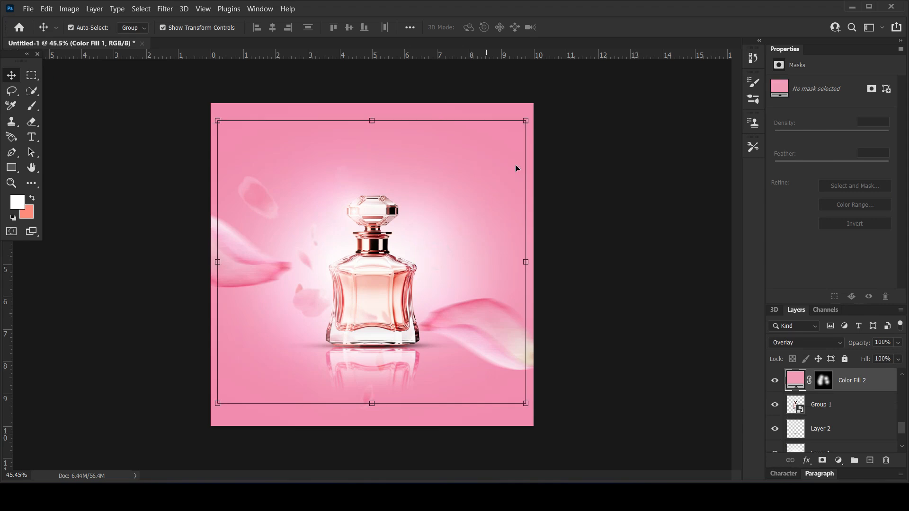
{"action": "left_click", "coordinate": [530, 121], "text": "alt"}
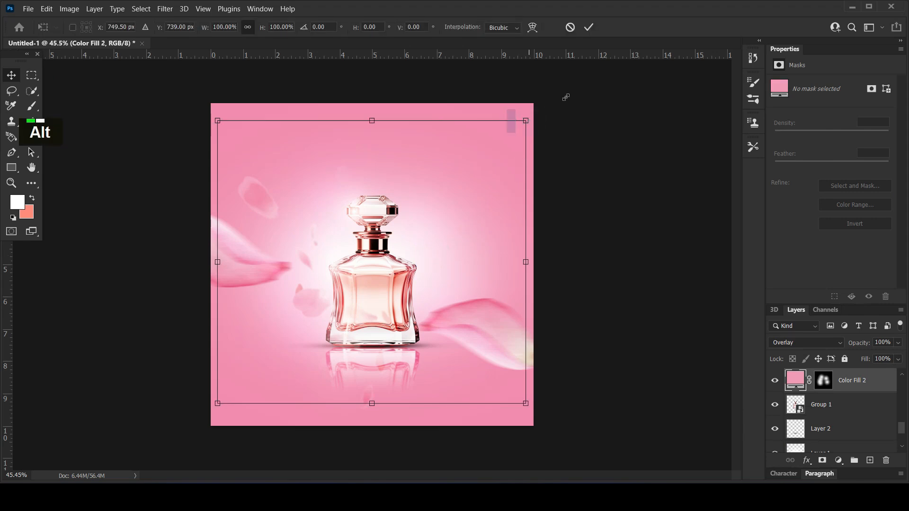
{"action": "left_click_drag", "start_coordinate": [567, 95], "coordinate": [608, 84]}
{"action": "left_click_drag", "start_coordinate": [501, 265], "coordinate": [490, 290]}
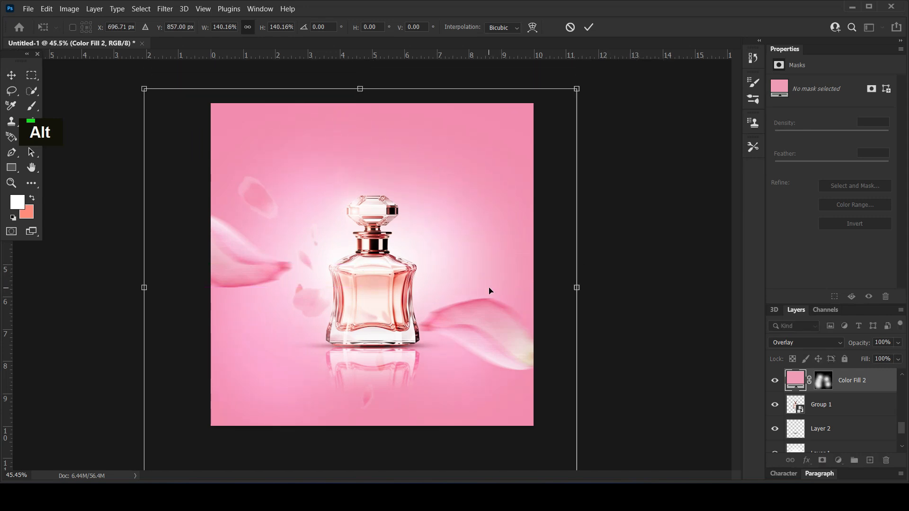
{"action": "key", "text": "Return"}
{"action": "left_click", "coordinate": [729, 247]}
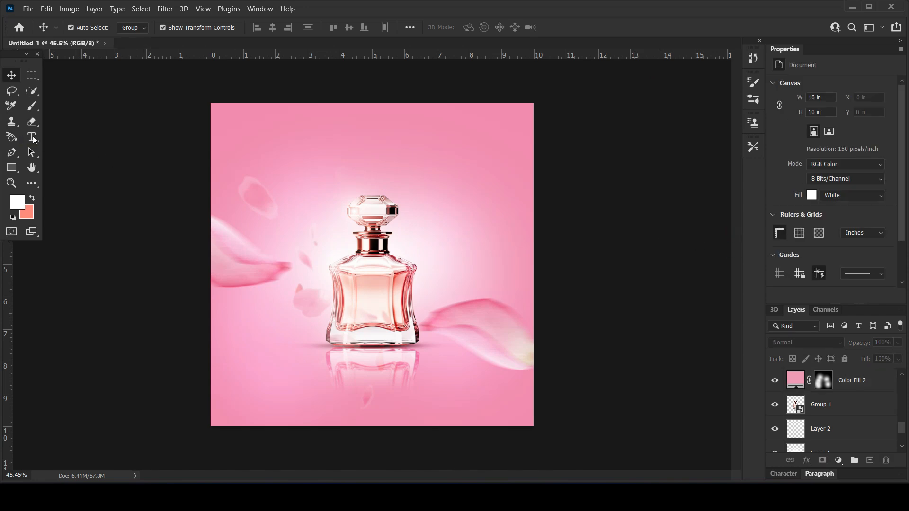
Add a white Montserrat Bold text line reading "perfume" above and to the left of the bottle cap.
{"action": "left_click", "coordinate": [32, 138]}
{"action": "left_click", "coordinate": [310, 179]}
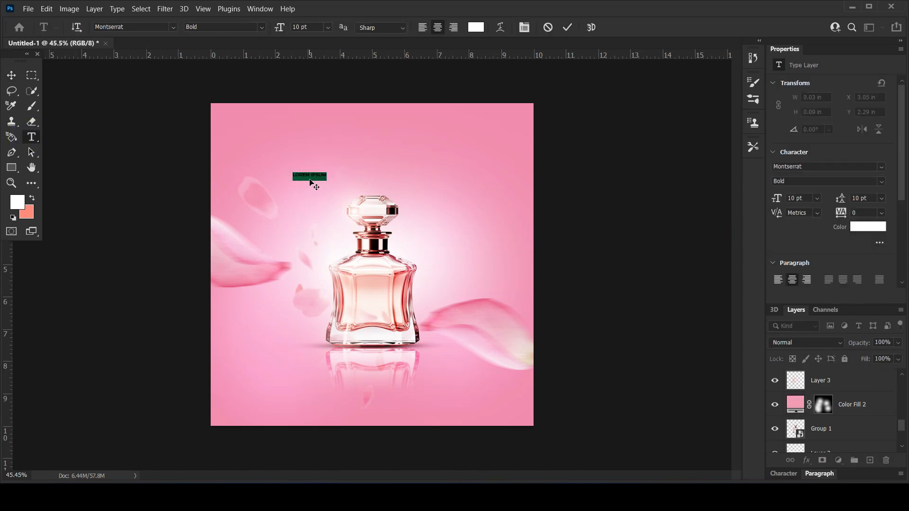
{"action": "type", "text": "ep"}
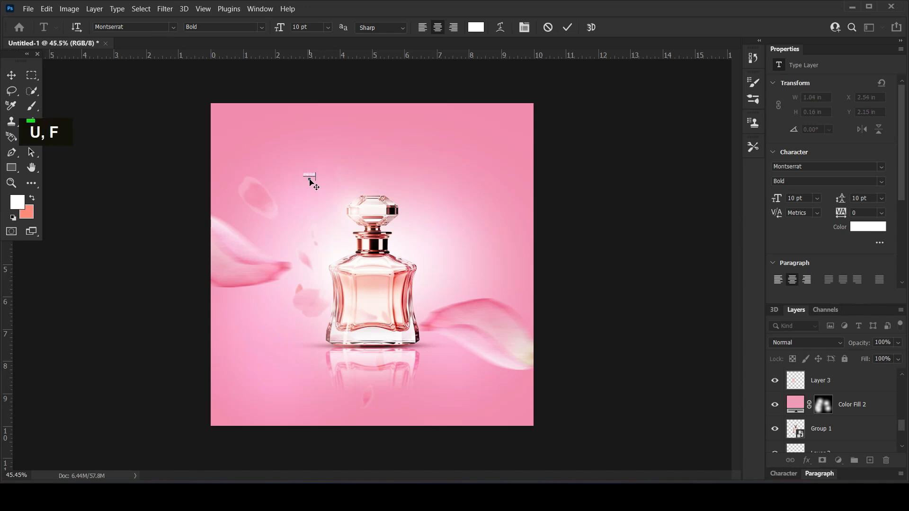
{"action": "key", "text": "ctrl+Return"}
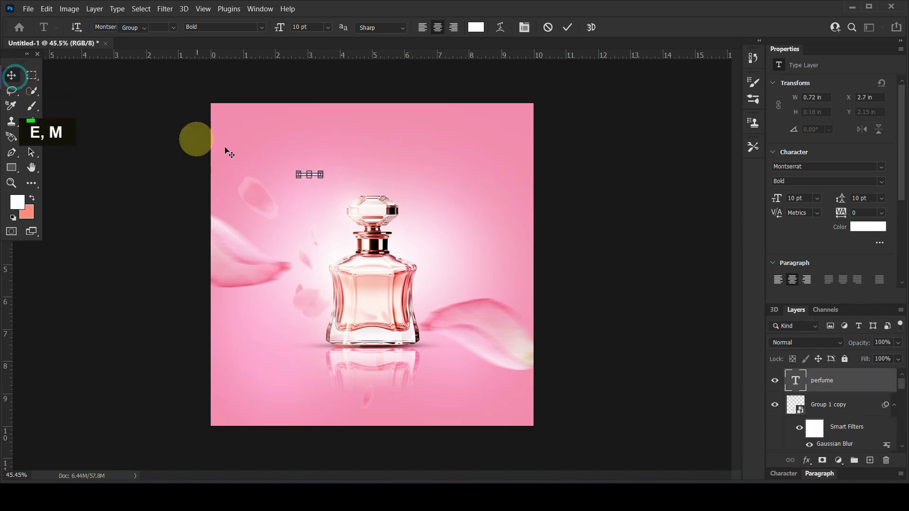
Enlarge the perfume title to about 7.05 in wide and center it horizontally across the top of the bottle cap.
{"action": "key", "text": "v"}
{"action": "key", "text": "ctrl+t"}
{"action": "left_click_drag", "start_coordinate": [322, 179], "coordinate": [471, 262]}
{"action": "left_click_drag", "start_coordinate": [297, 173], "coordinate": [252, 163]}
{"action": "left_click_drag", "start_coordinate": [410, 185], "coordinate": [415, 184]}
{"action": "key", "text": "Return"}
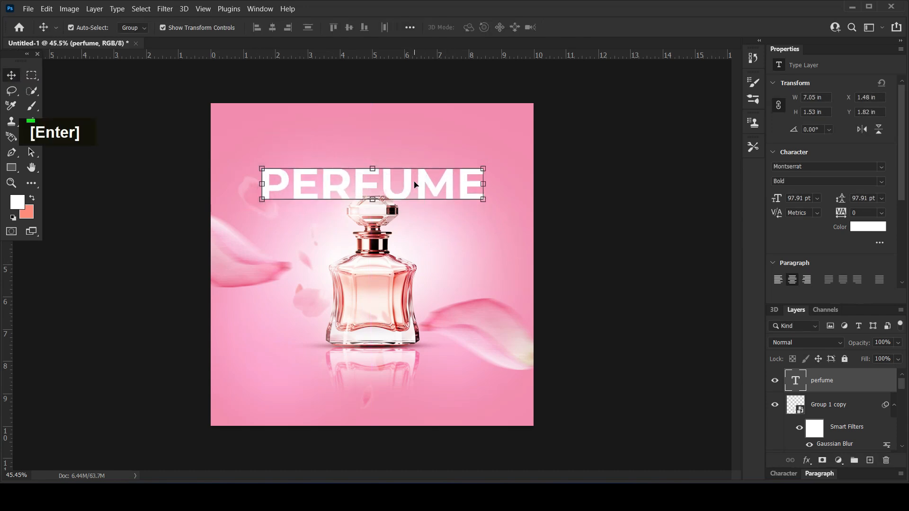
Change the perfume title's font to Italiana Regular.
{"action": "left_click", "coordinate": [800, 167]}
{"action": "key", "text": "BackSpace"}
{"action": "key", "text": "BackSpace"}
{"action": "type", "text": "italiana"}
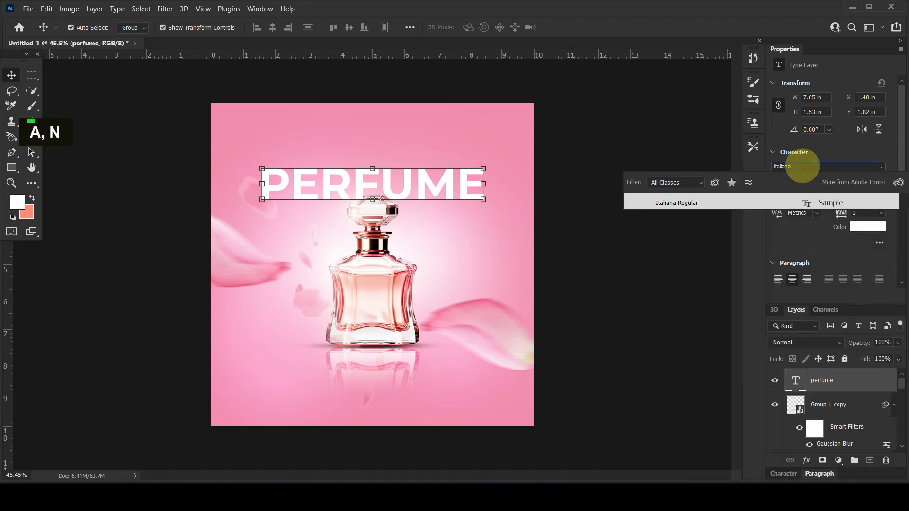
{"action": "left_click", "coordinate": [829, 206]}
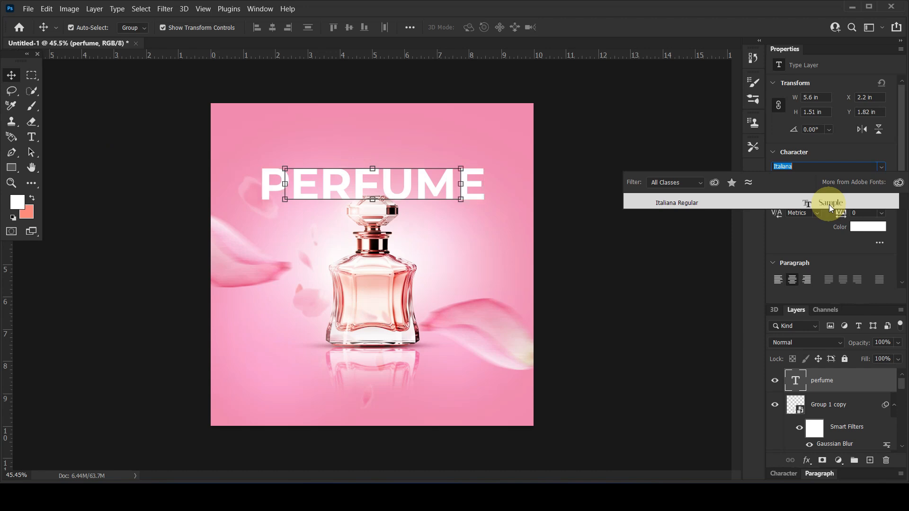
{"action": "left_click", "coordinate": [829, 205]}
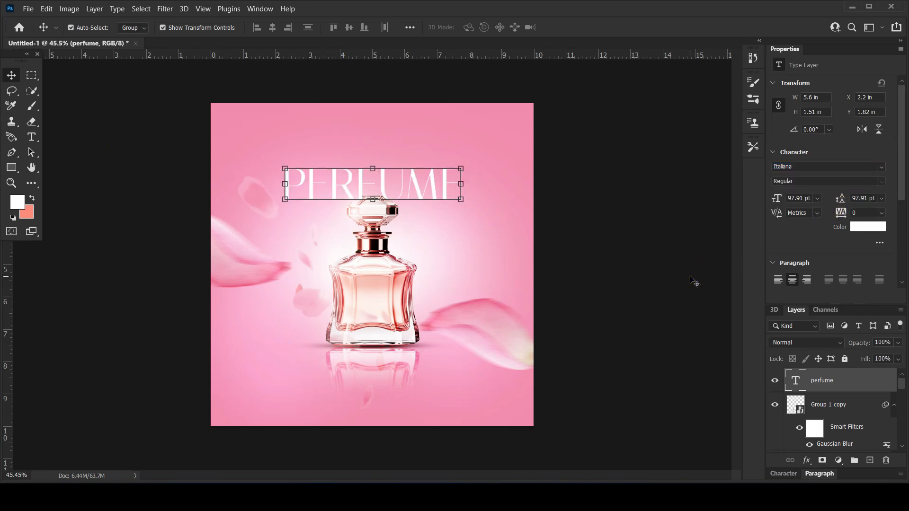
Place the perfume text layer directly above Color Fill 2 and enlarge the title to about 6.76 in wide.
{"action": "mouse_move", "coordinate": [833, 388]}
{"action": "left_mouse_down"}
{"action": "mouse_move", "coordinate": [832, 474]}
{"action": "mouse_move", "coordinate": [824, 474]}
{"action": "mouse_move", "coordinate": [822, 403]}
{"action": "left_mouse_up"}
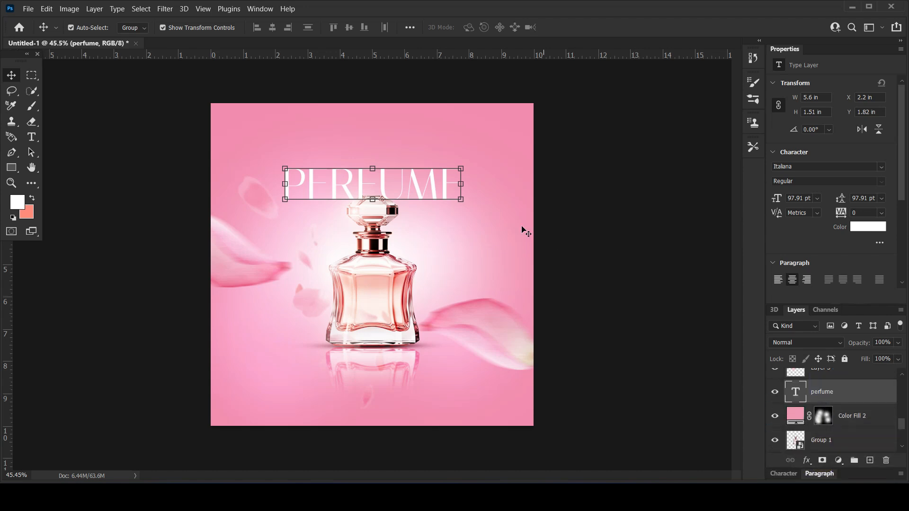
{"action": "left_click_drag", "start_coordinate": [463, 170], "coordinate": [482, 150]}
{"action": "key", "text": "Return"}
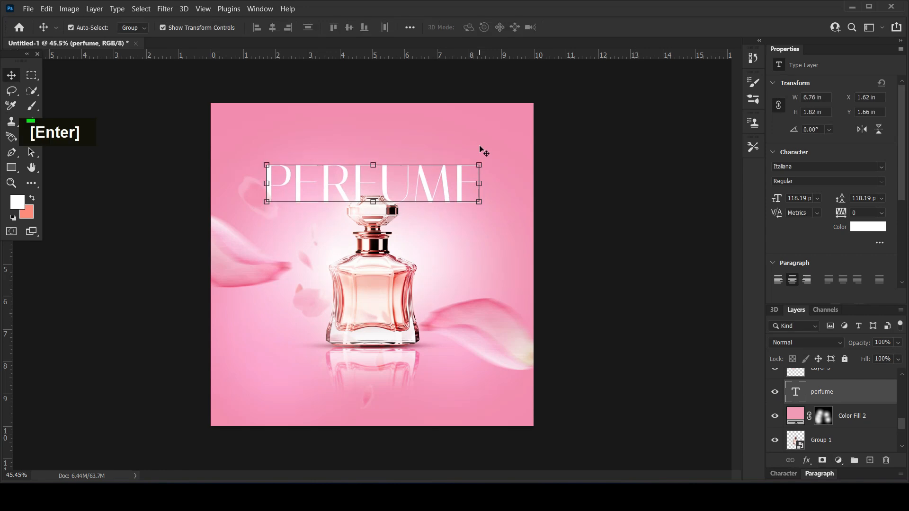
Move the perfume text layer below Layer 2 in the layer stack.
{"action": "left_click", "coordinate": [624, 283]}
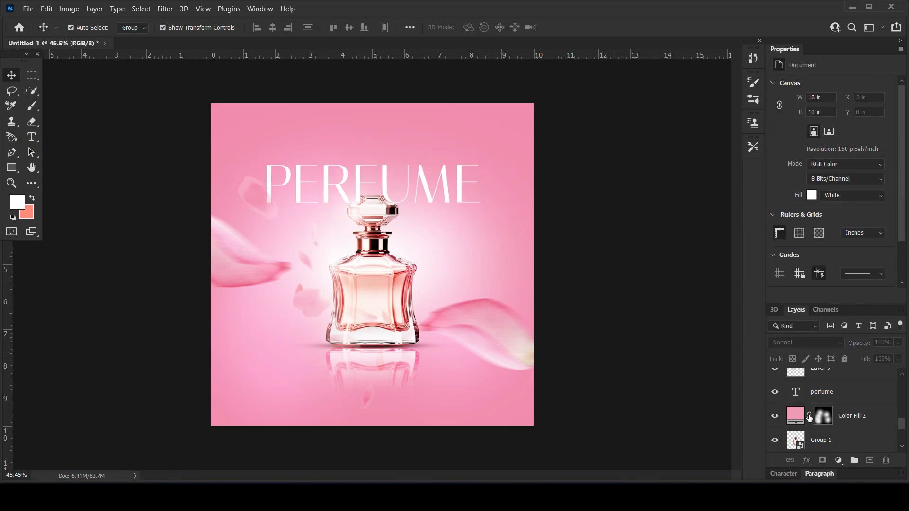
{"action": "left_click_drag", "start_coordinate": [837, 399], "coordinate": [843, 428]}
{"action": "scroll", "coordinate": [852, 412], "scroll_direction": "up", "scroll_amount": 2}
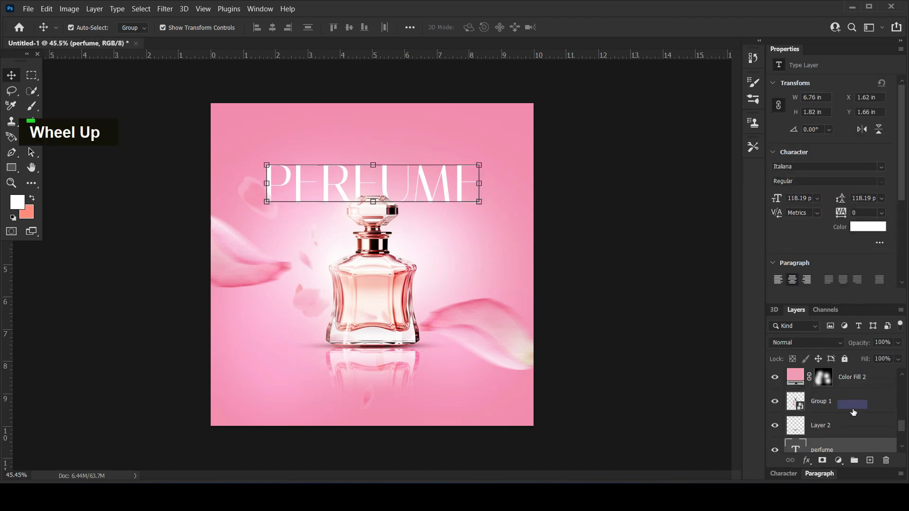
Clip the Color Fill 2 layer to the Group 1 bottle layer.
{"action": "left_click", "coordinate": [881, 386]}
{"action": "right_click", "coordinate": [881, 387]}
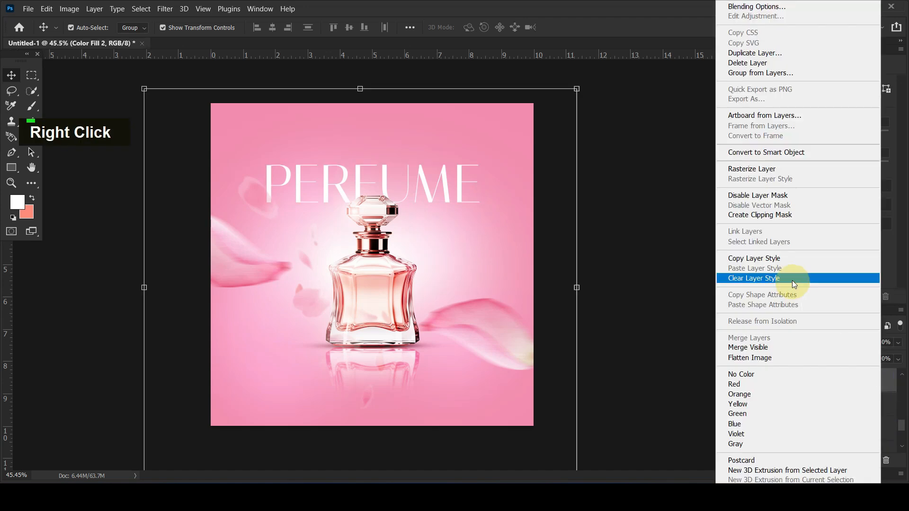
{"action": "left_click", "coordinate": [774, 217]}
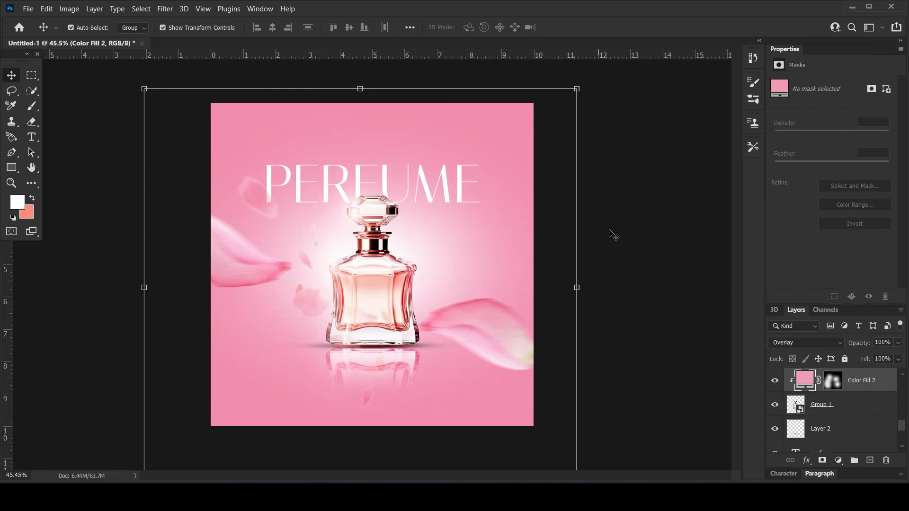
{"action": "left_click", "coordinate": [659, 234]}
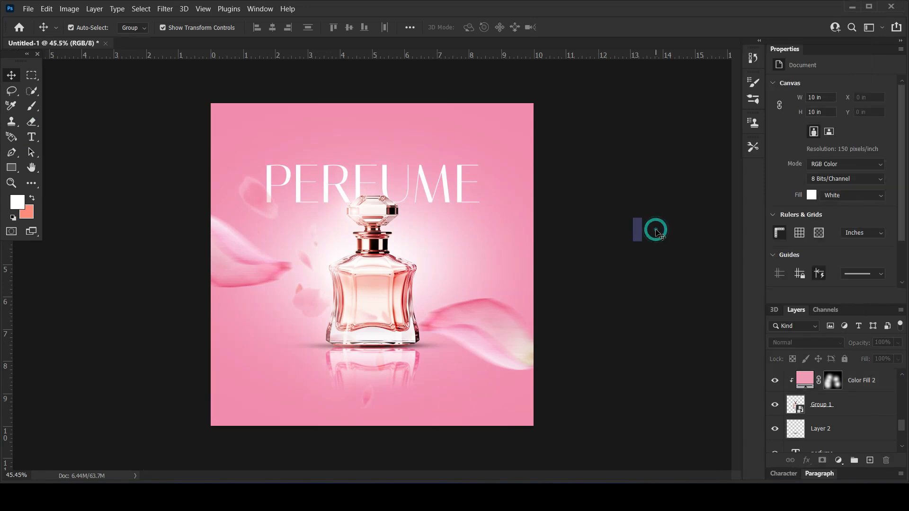
Add a white Italiana text line reading "glamore", scaled to about 3.64 in wide and centered directly above the PERFUME title.
{"action": "left_click", "coordinate": [31, 137]}
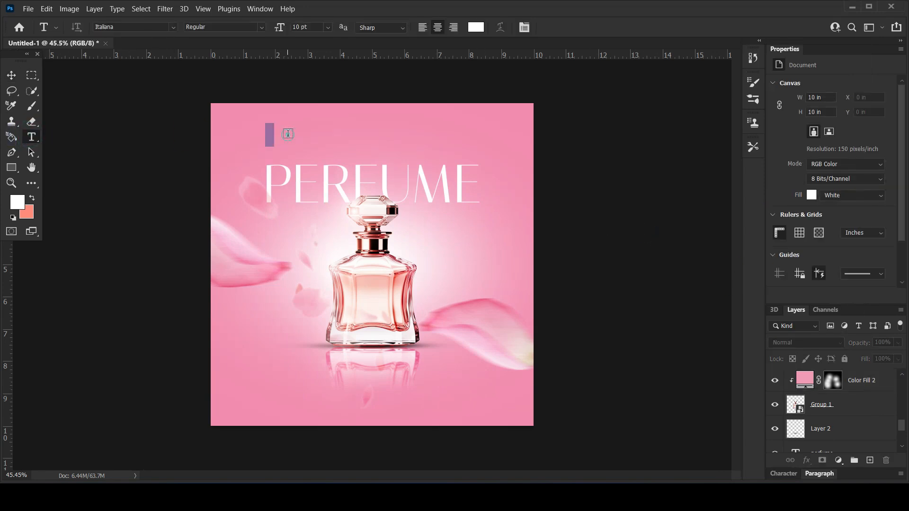
{"action": "left_click", "coordinate": [288, 133]}
{"action": "type", "text": "gro"}
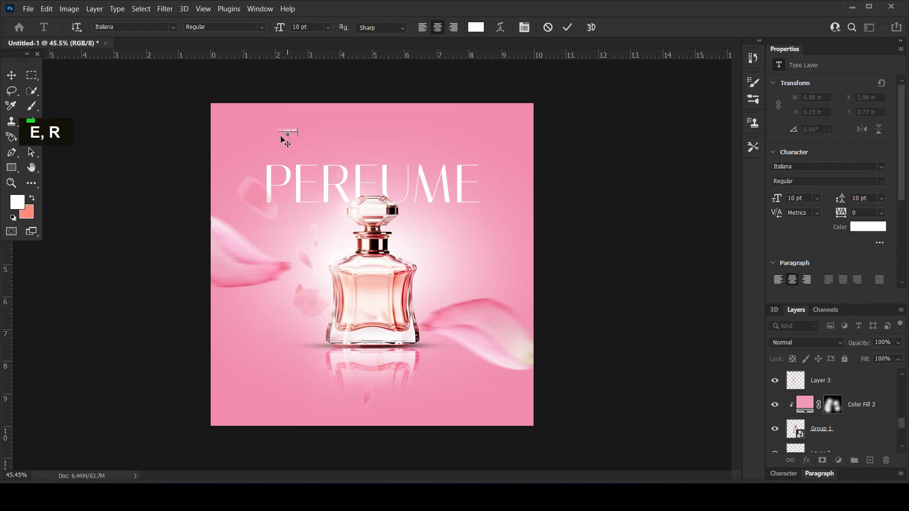
{"action": "left_click", "coordinate": [12, 76]}
{"action": "left_click_drag", "start_coordinate": [298, 134], "coordinate": [403, 152]}
{"action": "key", "text": "Return"}
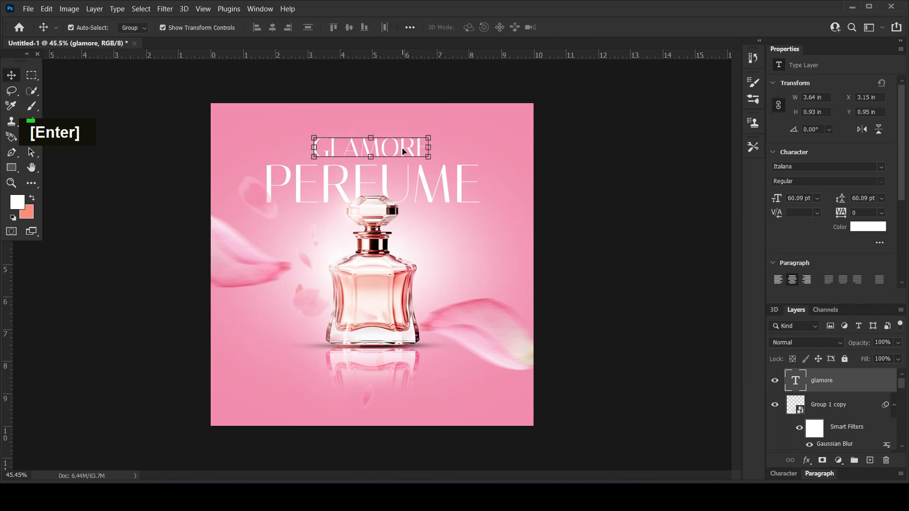
{"action": "left_click", "coordinate": [563, 278]}
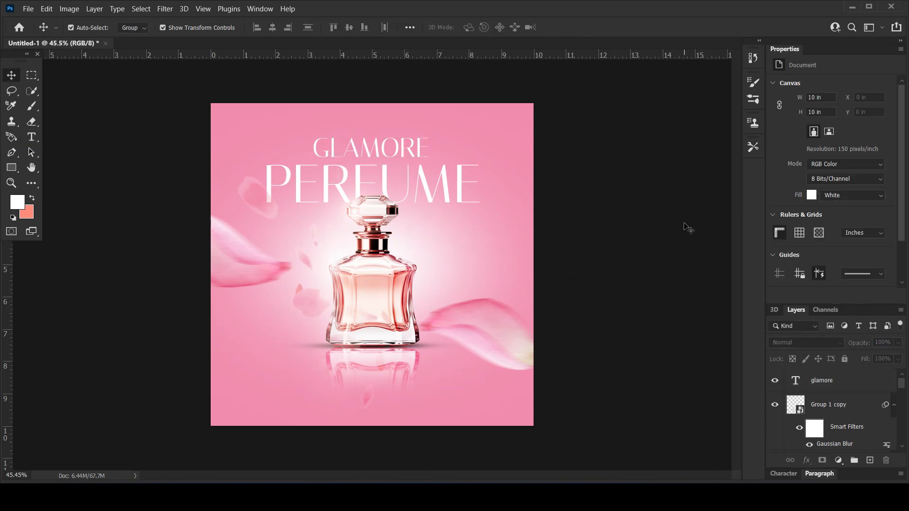
{"action": "left_click", "coordinate": [354, 323]}
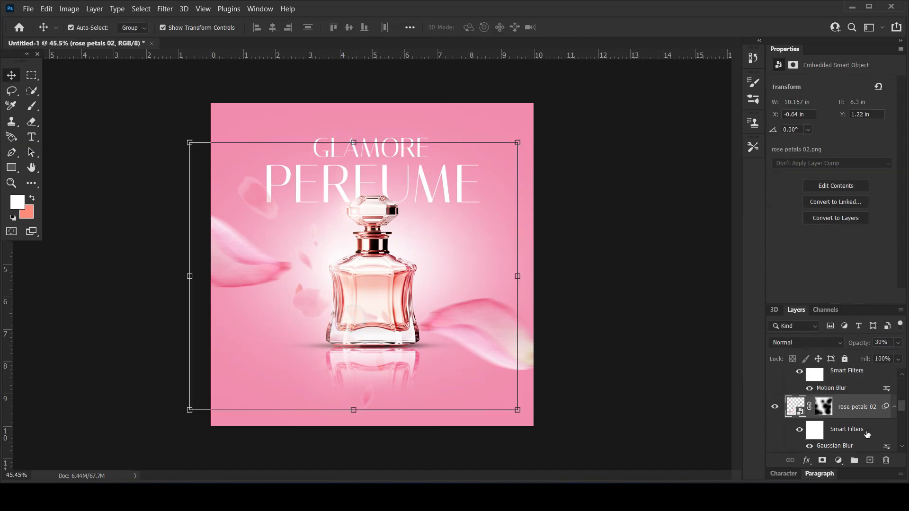
{"action": "left_click", "coordinate": [839, 460]}
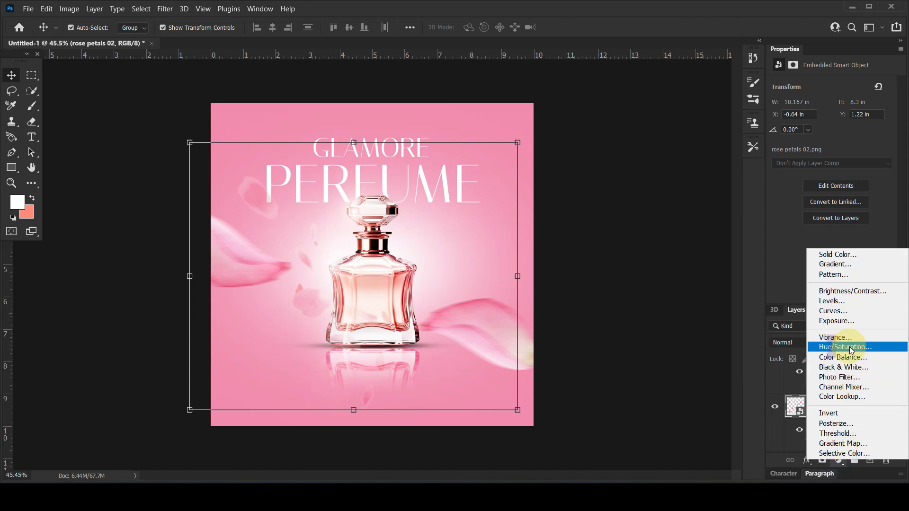
{"action": "left_click", "coordinate": [848, 357]}
{"action": "mouse_move", "coordinate": [814, 132]}
{"action": "left_mouse_down"}
{"action": "mouse_move", "coordinate": [839, 109]}
{"action": "mouse_move", "coordinate": [873, 111]}
{"action": "mouse_move", "coordinate": [814, 115]}
{"action": "left_mouse_up"}
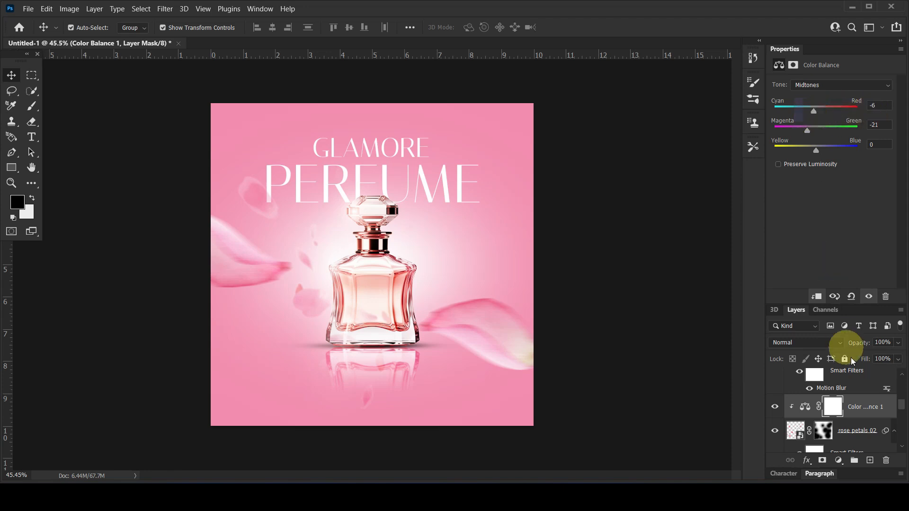
{"action": "left_click", "coordinate": [847, 431]}
Lock the Layer 3 copy 2 and Layer 3 light flare layers.
{"action": "scroll", "coordinate": [840, 421], "scroll_direction": "down", "scroll_amount": 3}
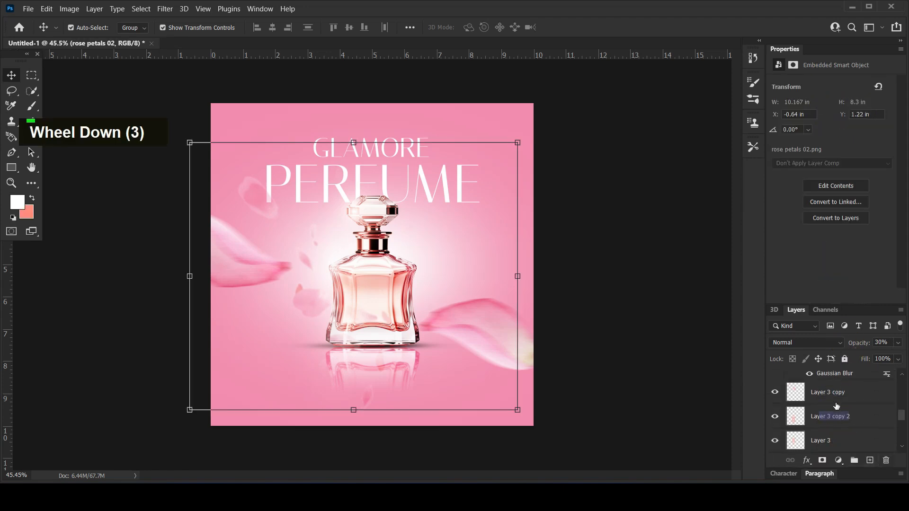
{"action": "scroll", "coordinate": [837, 406], "scroll_direction": "up", "scroll_amount": 4}
{"action": "left_click", "coordinate": [351, 282]}
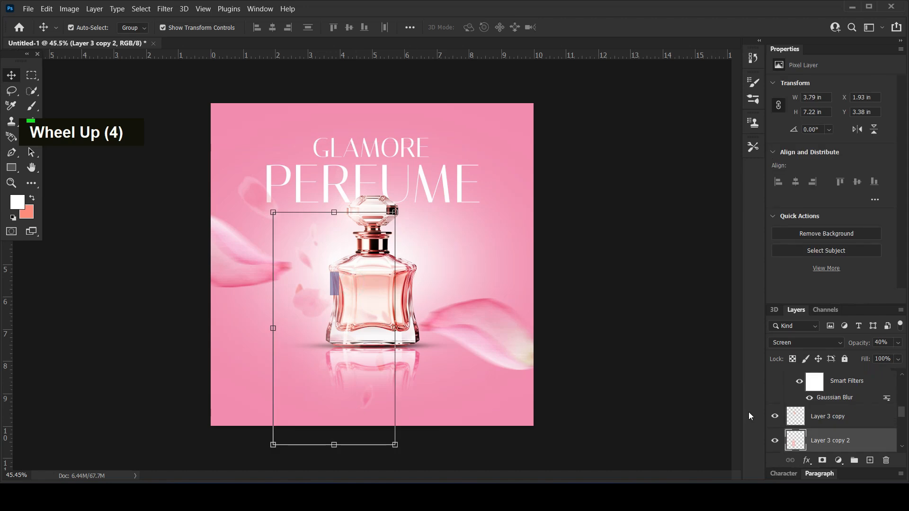
{"action": "left_click", "coordinate": [845, 359]}
{"action": "left_click", "coordinate": [353, 269]}
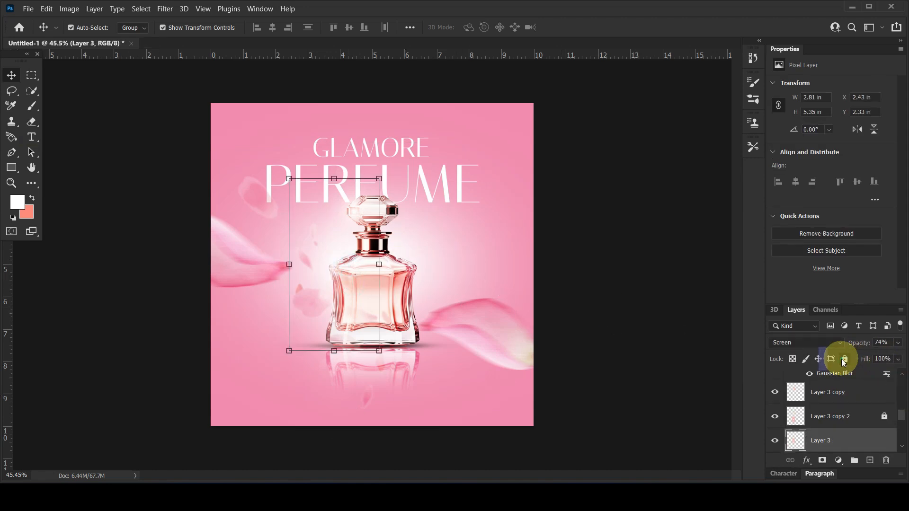
{"action": "left_click", "coordinate": [844, 359]}
Add a clipped Color Balance adjustment above Color Fill 2 with midtones at about -1 Cyan–Red, -34 Magenta–Green and +14 Yellow–Blue.
{"action": "scroll", "coordinate": [851, 426], "scroll_direction": "down", "scroll_amount": 1}
{"action": "left_click", "coordinate": [850, 436]}
{"action": "scroll", "coordinate": [850, 433], "scroll_direction": "down", "scroll_amount": 1}
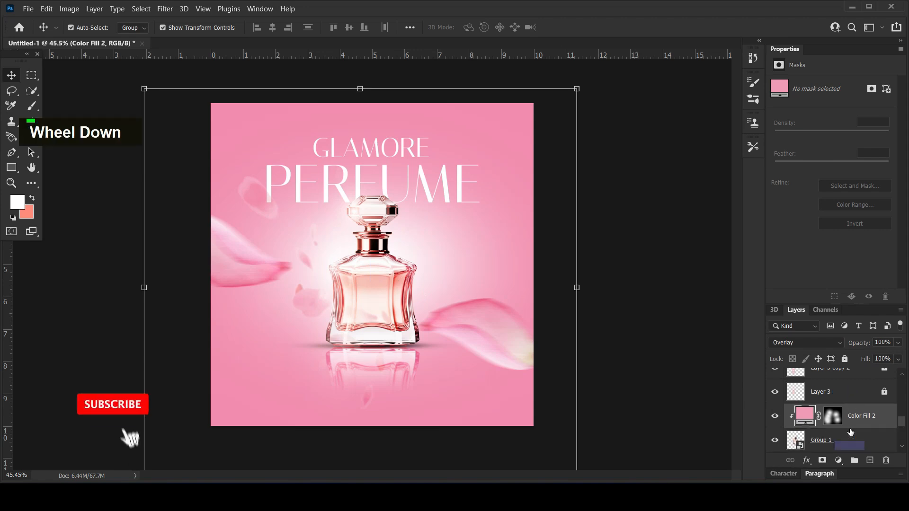
{"action": "left_click", "coordinate": [838, 461]}
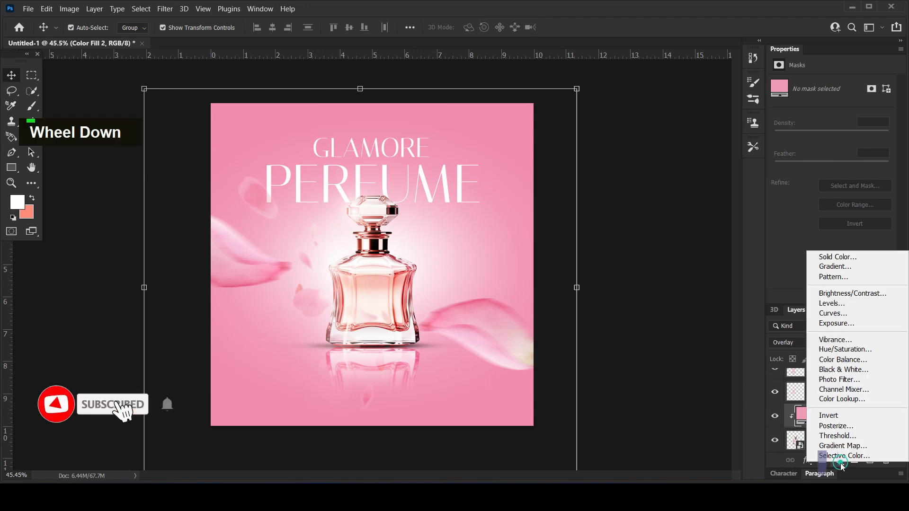
{"action": "left_click", "coordinate": [843, 360]}
{"action": "mouse_move", "coordinate": [815, 112]}
{"action": "left_mouse_down"}
{"action": "mouse_move", "coordinate": [842, 117]}
{"action": "mouse_move", "coordinate": [798, 138]}
{"action": "mouse_move", "coordinate": [824, 157]}
{"action": "mouse_move", "coordinate": [795, 133]}
{"action": "mouse_move", "coordinate": [829, 116]}
{"action": "left_mouse_up"}
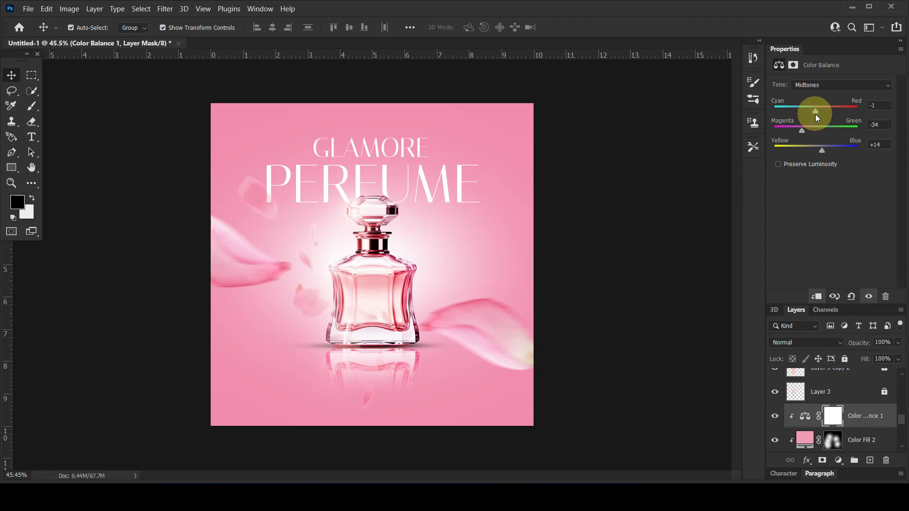
Enlarge the white glow on Layer 1 behind the bottle to about 125.6%, roughly 15.95 in wide.
{"action": "left_click", "coordinate": [468, 251]}
{"action": "left_click_drag", "start_coordinate": [628, 83], "coordinate": [699, 44]}
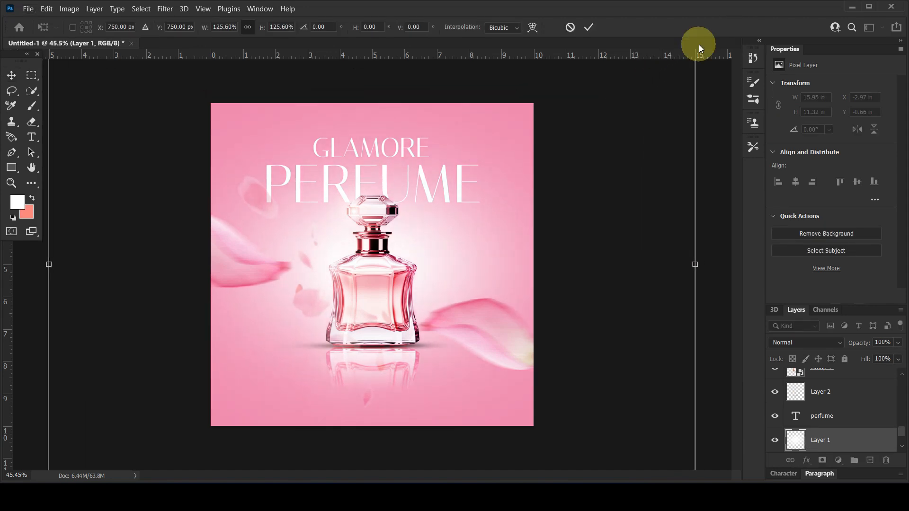
{"action": "key", "text": "Return"}
{"action": "left_click", "coordinate": [605, 221]}
Lower the opacity of the bottle's reflection layer, Group 1 copy, to about 82%.
{"action": "scroll", "coordinate": [605, 222], "scroll_direction": "down", "scroll_amount": 3}
{"action": "scroll", "coordinate": [605, 222], "scroll_direction": "up", "scroll_amount": 2}
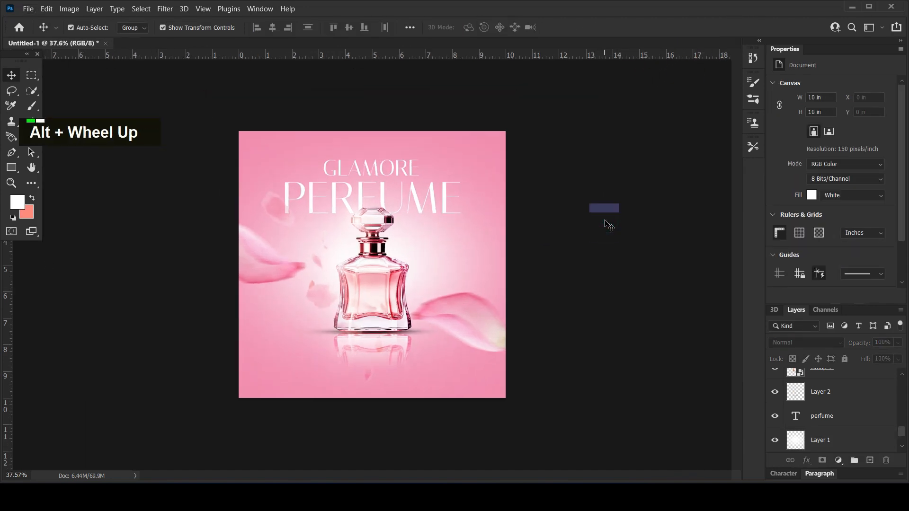
{"action": "scroll", "coordinate": [605, 222], "scroll_direction": "up", "scroll_amount": 1, "text": "alt"}
{"action": "left_click", "coordinate": [390, 357]}
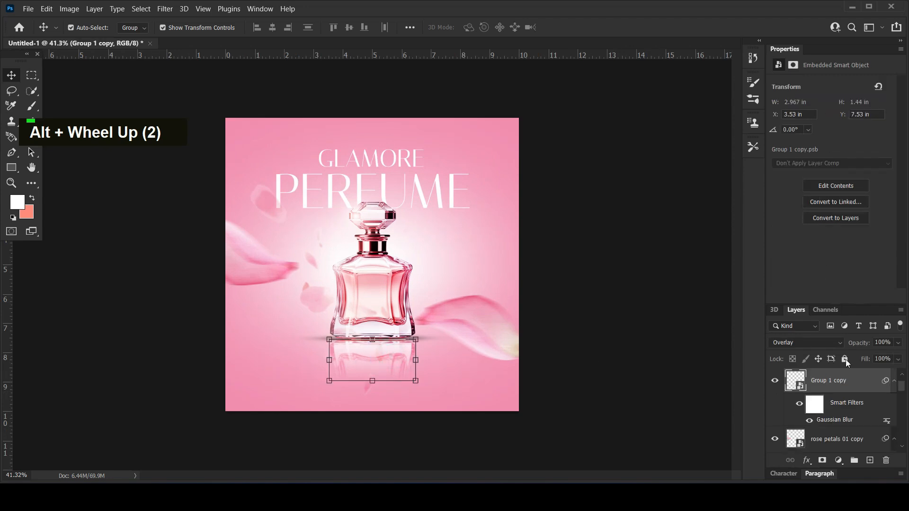
{"action": "left_click_drag", "start_coordinate": [859, 343], "coordinate": [856, 344]}
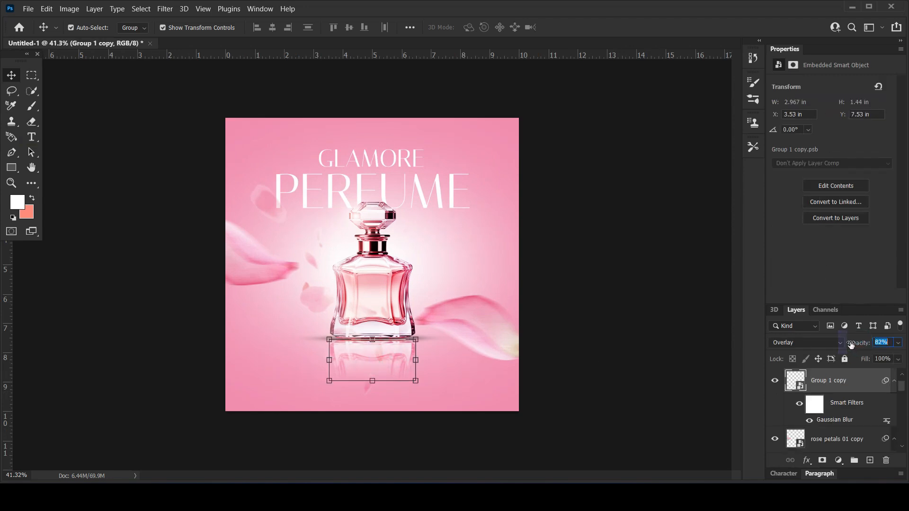
{"action": "left_click", "coordinate": [649, 353]}
Paint black on the rose petals 02 layer mask to hide the petals over the bottle's reflection and beside the bottle's neck.
{"action": "left_click", "coordinate": [308, 260]}
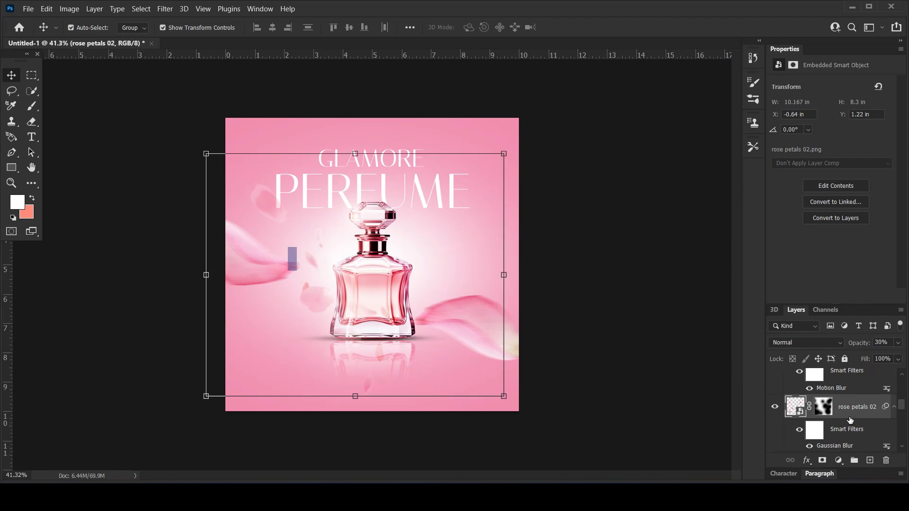
{"action": "left_click", "coordinate": [31, 107]}
{"action": "left_click_drag", "start_coordinate": [364, 374], "coordinate": [364, 387]}
{"action": "left_click", "coordinate": [349, 372]}
{"action": "left_click_drag", "start_coordinate": [381, 347], "coordinate": [384, 360]}
{"action": "left_click", "coordinate": [334, 345]}
{"action": "left_click", "coordinate": [388, 356]}
{"action": "left_click", "coordinate": [406, 356]}
{"action": "left_click", "coordinate": [373, 375]}
{"action": "left_click", "coordinate": [326, 239]}
{"action": "double_click", "coordinate": [322, 237]}
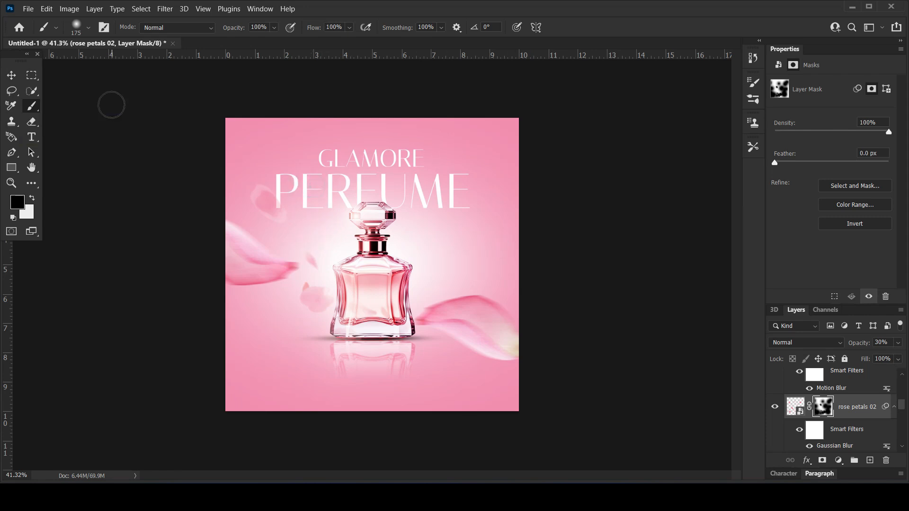
{"action": "left_click", "coordinate": [12, 75]}
{"action": "double_click", "coordinate": [81, 208]}
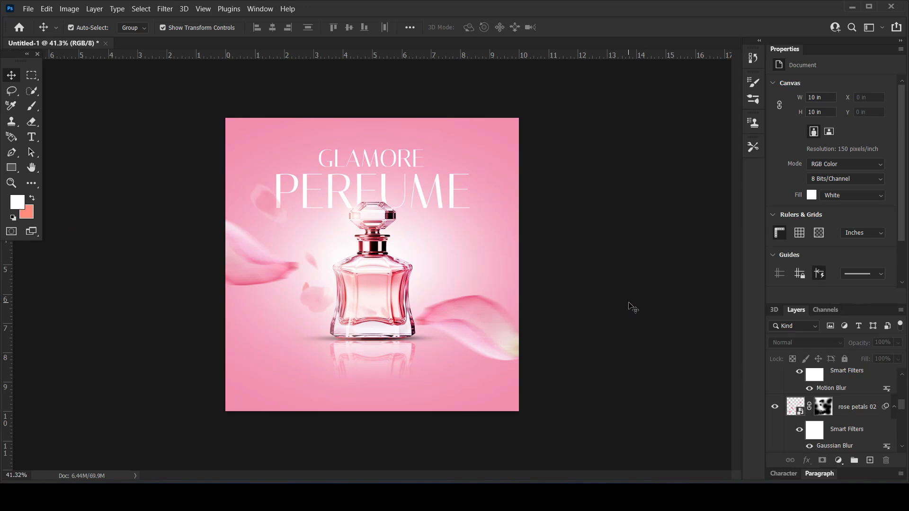
Add a centered placeholder paragraph above the glamore layer in a text box about 7.65 by 0.66 in below the bottle.
{"action": "key", "text": "t"}
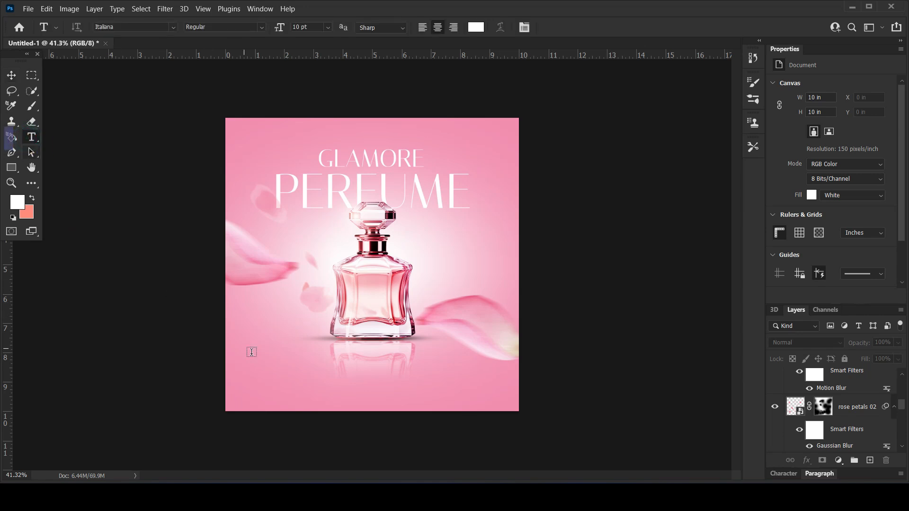
{"action": "scroll", "coordinate": [828, 388], "scroll_direction": "up", "scroll_amount": 12}
{"action": "left_click", "coordinate": [828, 387]}
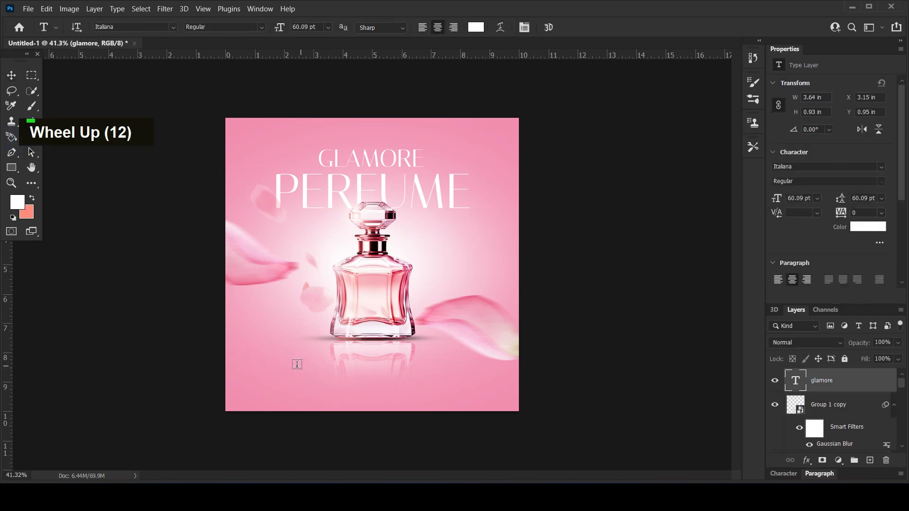
{"action": "left_click_drag", "start_coordinate": [257, 365], "coordinate": [475, 386]}
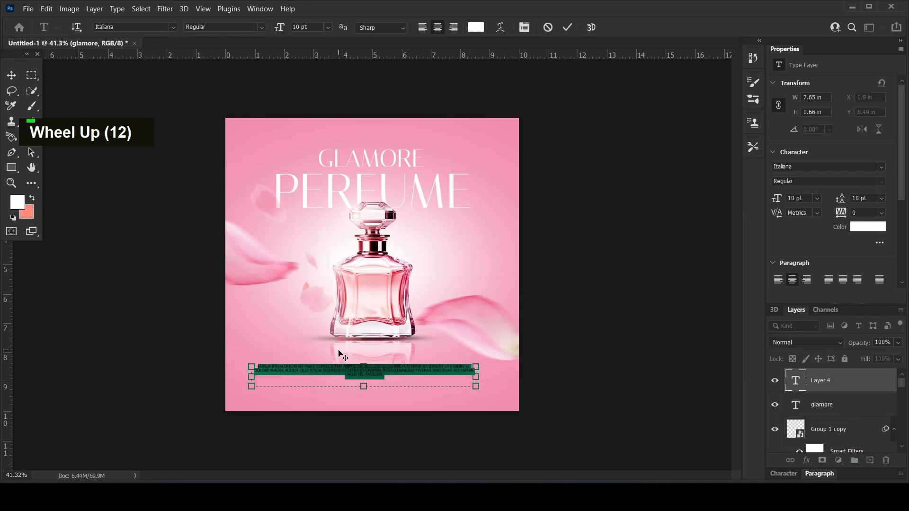
Set the placeholder paragraph's font to Montserrat Regular.
{"action": "left_click", "coordinate": [812, 165]}
{"action": "type", "text": "mont"}
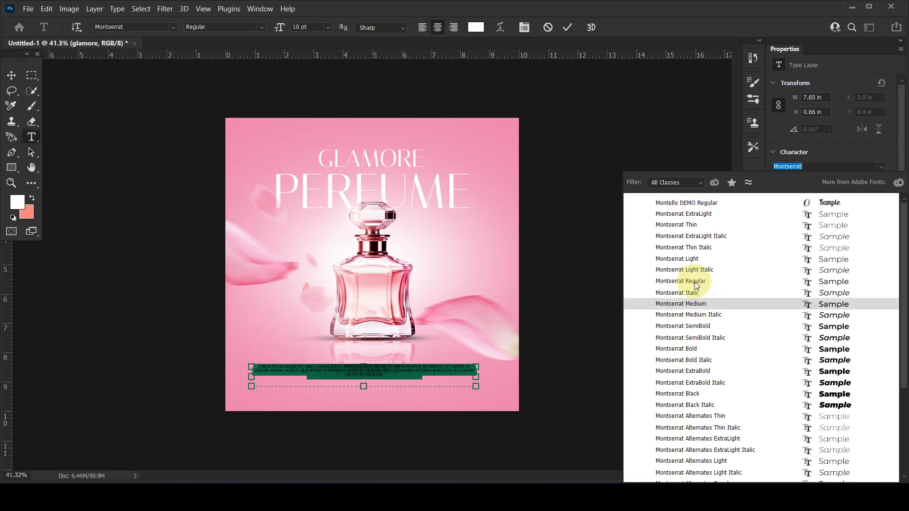
{"action": "left_click", "coordinate": [695, 282]}
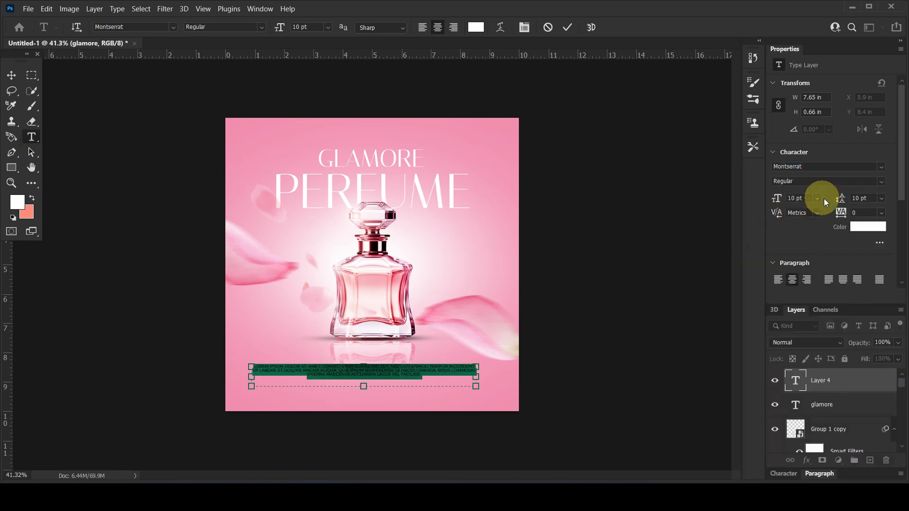
Turn off All Caps for the placeholder paragraph and set its size to 13 pt and leading to 12 pt.
{"action": "scroll", "coordinate": [787, 242], "scroll_direction": "down", "scroll_amount": 3}
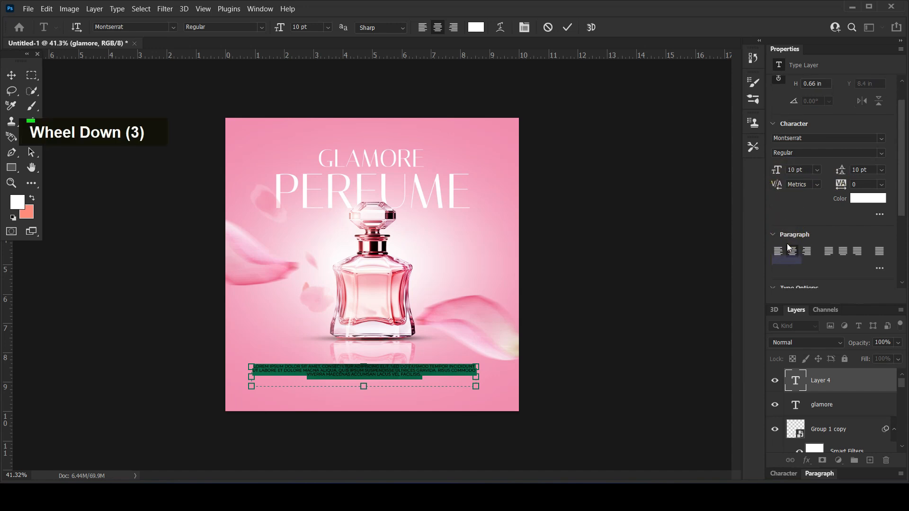
{"action": "scroll", "coordinate": [786, 243], "scroll_direction": "down", "scroll_amount": 4}
{"action": "left_click", "coordinate": [777, 263]}
{"action": "scroll", "coordinate": [791, 151], "scroll_direction": "up", "scroll_amount": 1}
{"action": "left_click_drag", "start_coordinate": [778, 142], "coordinate": [780, 142]}
{"action": "left_click_drag", "start_coordinate": [841, 143], "coordinate": [843, 147]}
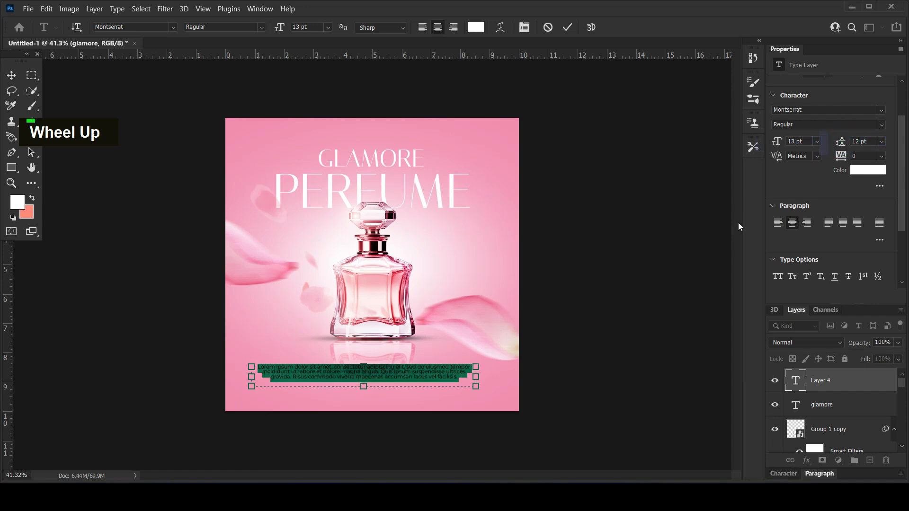
Commit the placeholder paragraph and center it horizontally beneath the bottle.
{"action": "double_click", "coordinate": [11, 76]}
{"action": "left_click_drag", "start_coordinate": [433, 374], "coordinate": [441, 373]}
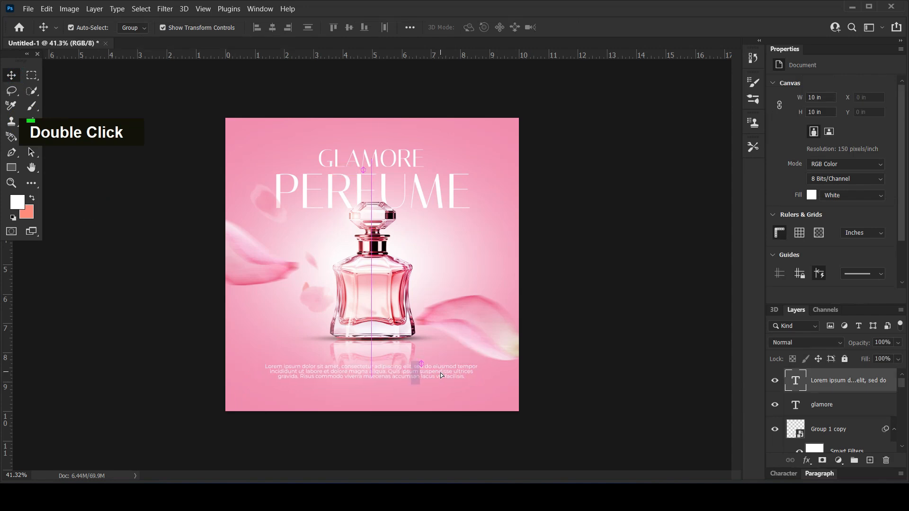
{"action": "left_click", "coordinate": [625, 300]}
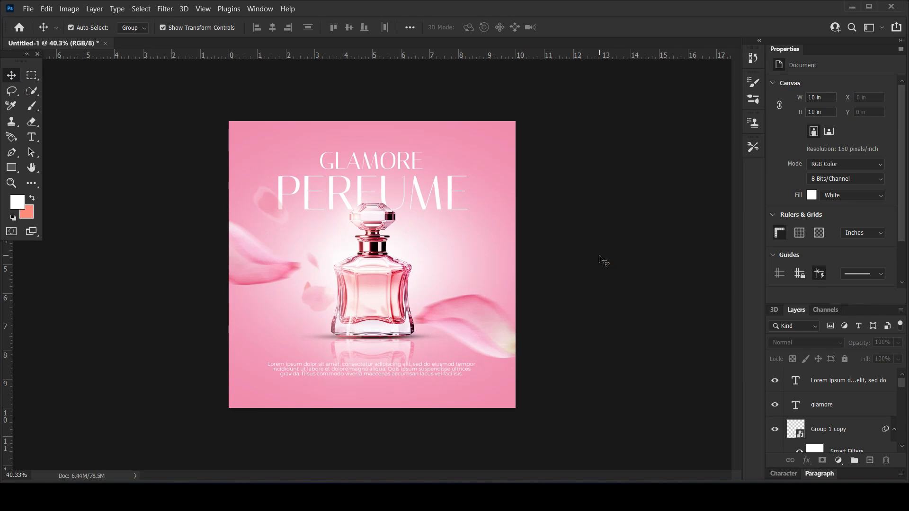
Add a text line reading "EVERY WOMAN'S TIMELESS CHOICE" in the lower-left area of the ad, beside the bottle.
{"action": "left_click", "coordinate": [31, 136]}
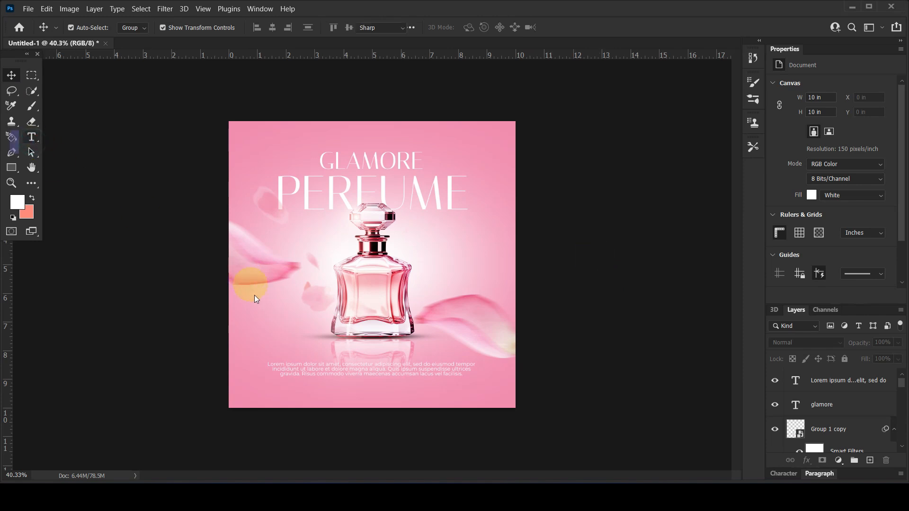
{"action": "left_click", "coordinate": [268, 325]}
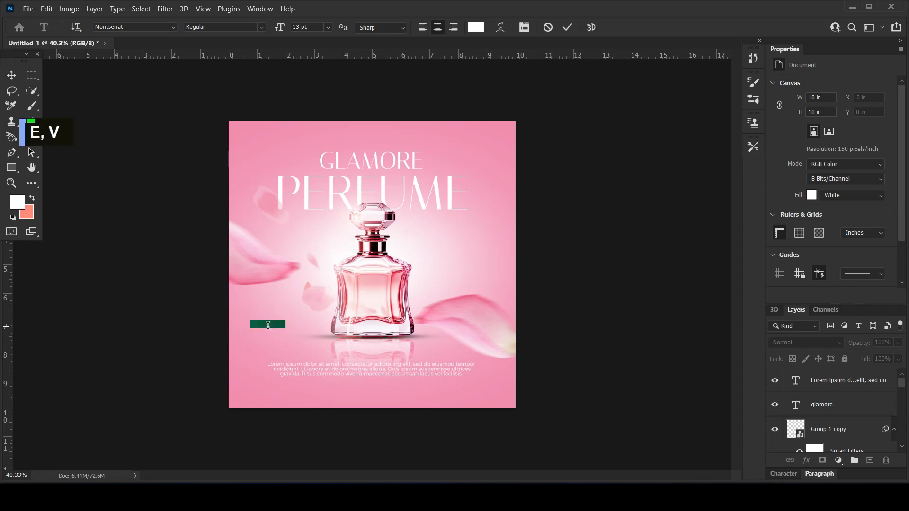
{"action": "key", "text": "space"}
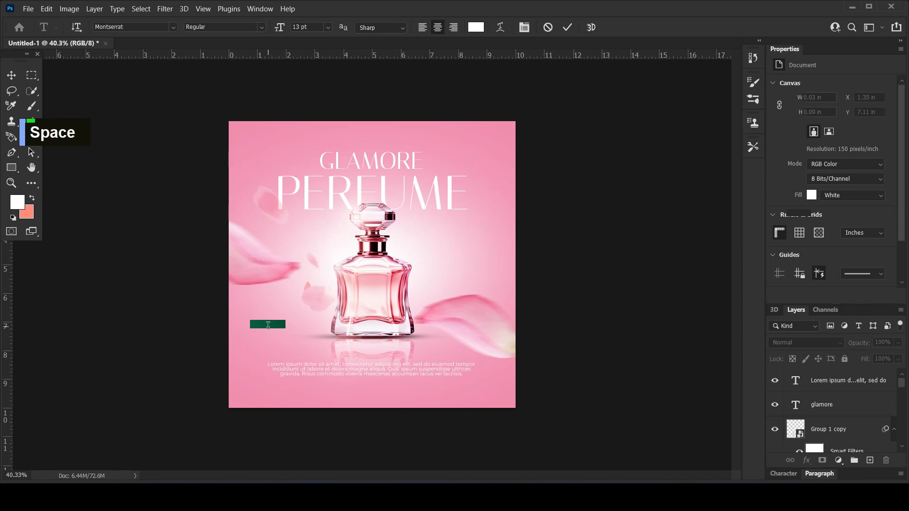
{"action": "left_click", "coordinate": [271, 325]}
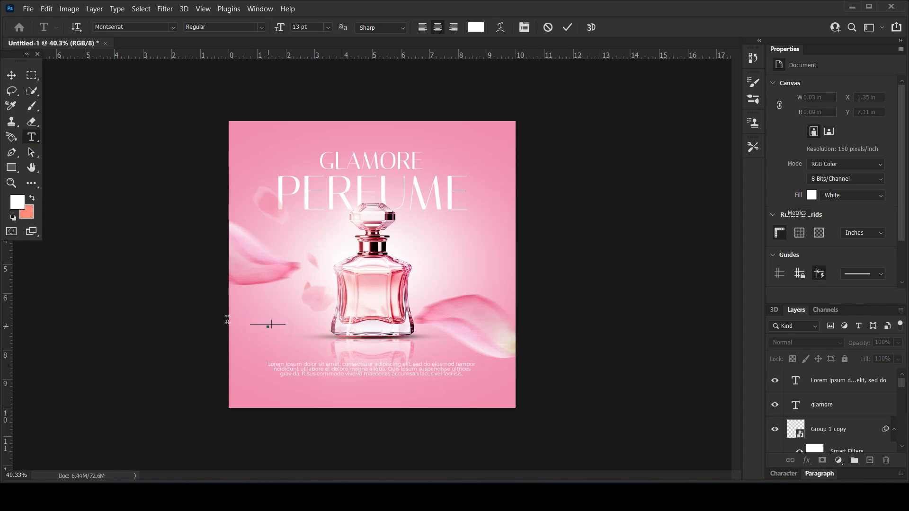
{"action": "left_click", "coordinate": [228, 322]}
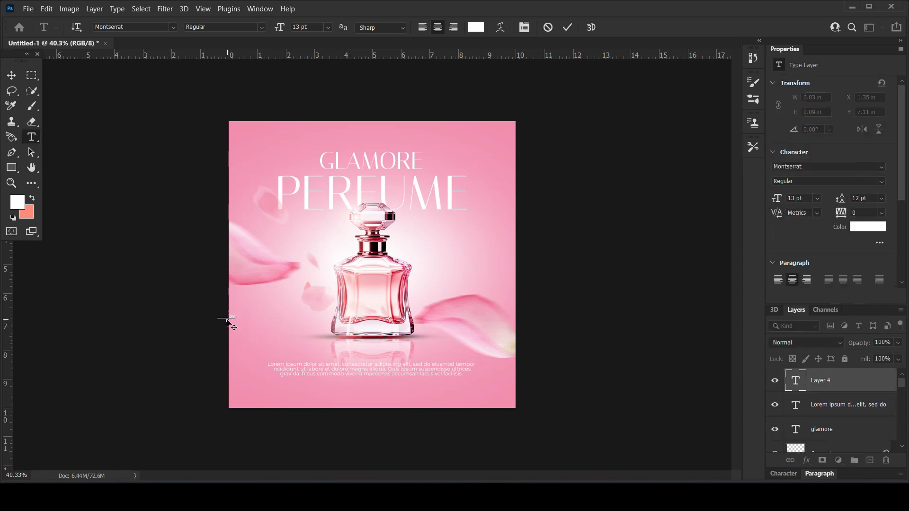
{"action": "left_click_drag", "start_coordinate": [239, 320], "coordinate": [272, 330]}
{"action": "type", "text": "EVERY WOMAN"}
{"action": "type", "text": "'S TIME"}
{"action": "type", "text": "LESS CHOICE"}
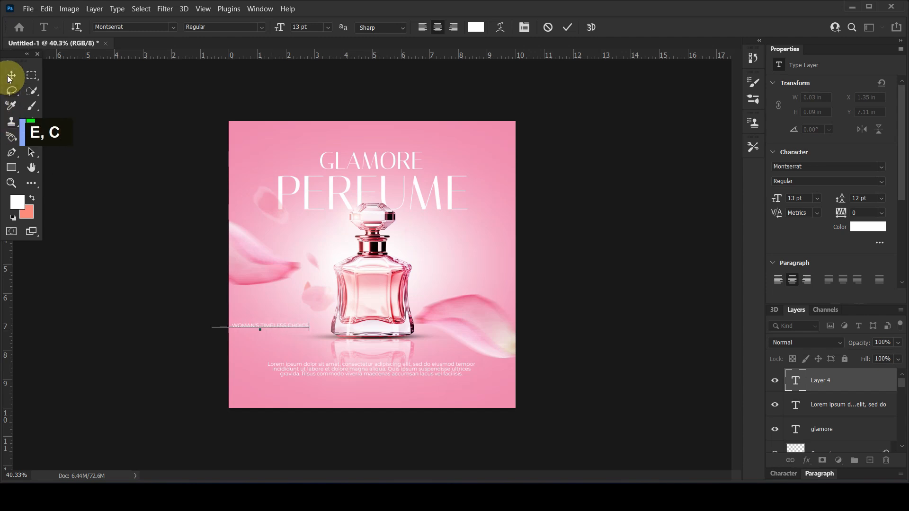
Set the whole tagline's font style to Bold.
{"action": "key", "text": "ctrl+a"}
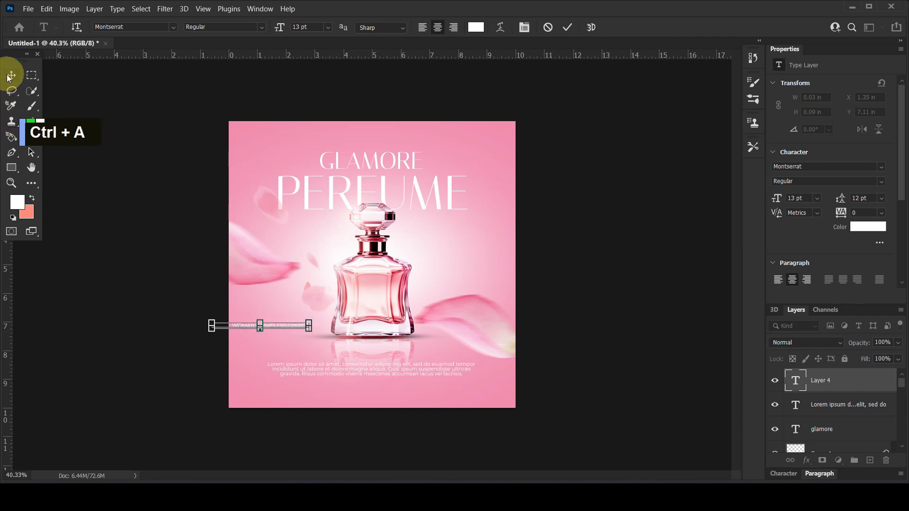
{"action": "left_click", "coordinate": [872, 184]}
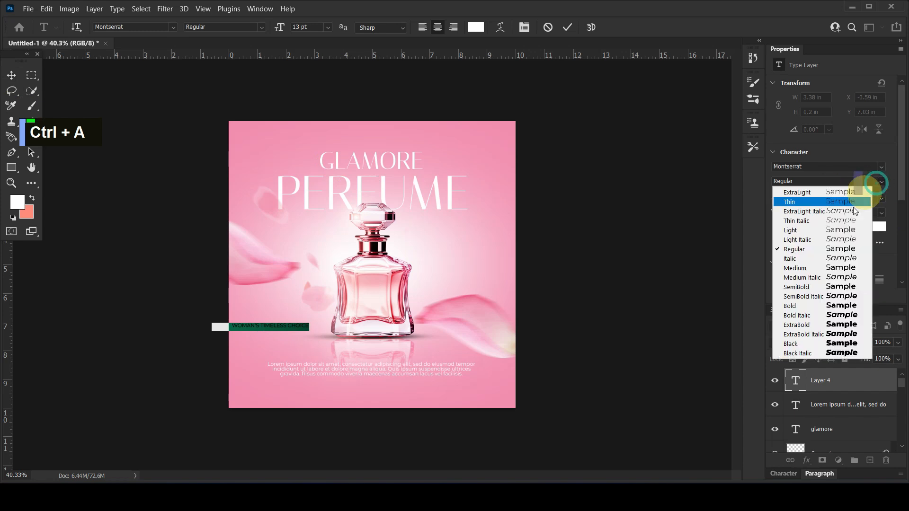
{"action": "left_click", "coordinate": [817, 301]}
Enlarge the tagline to about 5.63 in wide and place it between the bottle's base and the placeholder paragraph.
{"action": "left_click", "coordinate": [17, 75]}
{"action": "left_click_drag", "start_coordinate": [310, 326], "coordinate": [355, 312]}
{"action": "left_click_drag", "start_coordinate": [391, 358], "coordinate": [416, 357]}
{"action": "key", "text": "Return"}
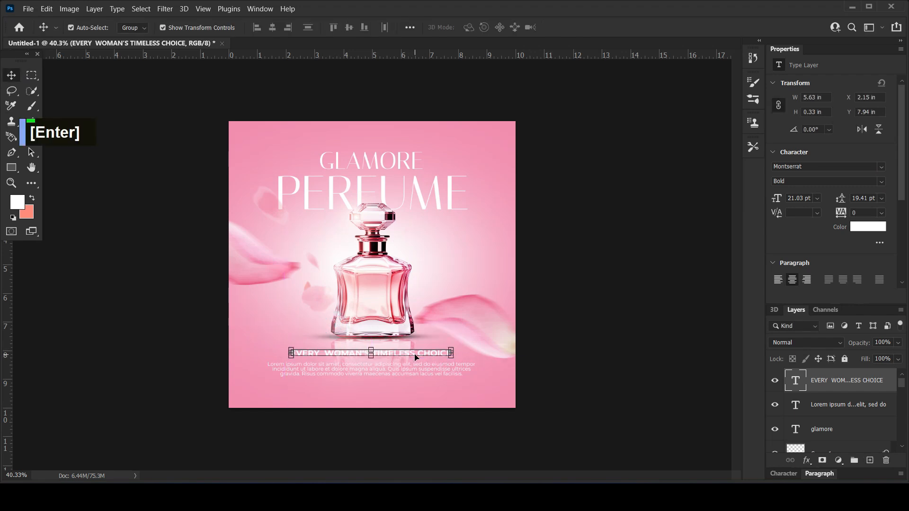
{"action": "left_click", "coordinate": [630, 340]}
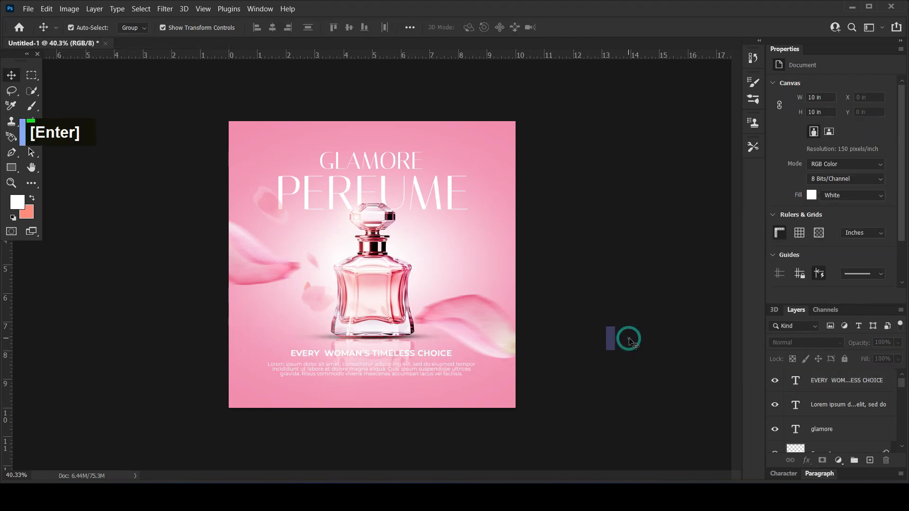
Nudge the tagline and the placeholder paragraph together down by about 0.2 in.
{"action": "left_click", "coordinate": [443, 357]}
{"action": "left_click", "coordinate": [458, 376], "text": "shift"}
{"action": "key", "text": "shift+Down"}
{"action": "key", "text": "shift+Down"}
{"action": "key", "text": "shift+Down"}
{"action": "key", "text": "shift+Down"}
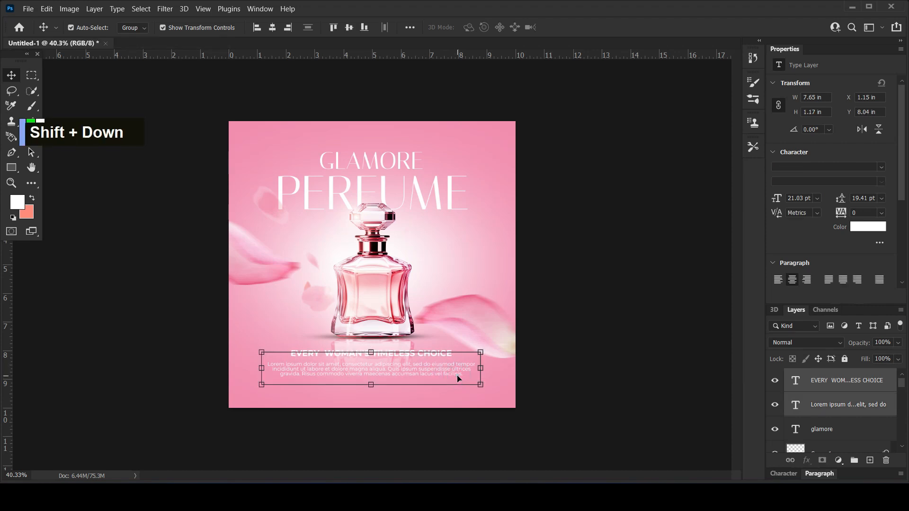
{"action": "key", "text": "shift+Up"}
{"action": "left_click", "coordinate": [639, 364]}
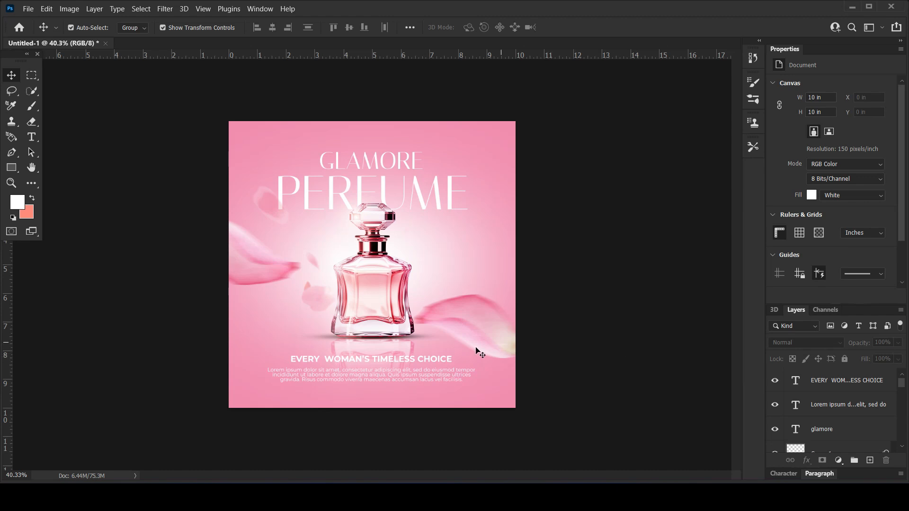
Move the perfume bottle with its color fill, color balance and Layer 2 shadow up by about 0.2 in.
{"action": "left_click", "coordinate": [405, 349]}
{"action": "left_click", "coordinate": [308, 339], "text": "shift"}
{"action": "left_click", "coordinate": [313, 340], "text": "shift"}
{"action": "left_click", "coordinate": [362, 264]}
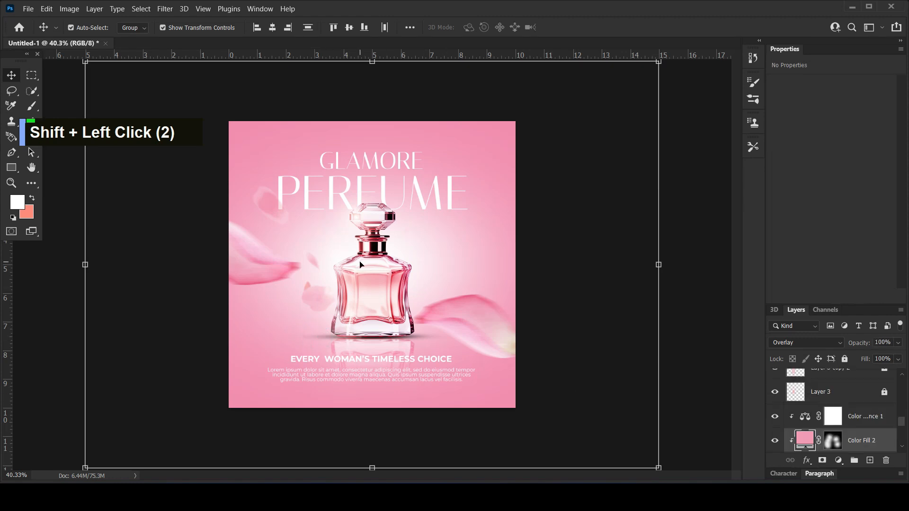
{"action": "left_click", "coordinate": [862, 424], "text": "ctrl"}
{"action": "scroll", "coordinate": [862, 424], "scroll_direction": "down", "scroll_amount": 1}
{"action": "scroll", "coordinate": [862, 424], "scroll_direction": "down", "scroll_amount": 1}
{"action": "left_click", "coordinate": [860, 420], "text": "ctrl"}
{"action": "left_click", "coordinate": [861, 434], "text": "ctrl"}
{"action": "scroll", "coordinate": [859, 438], "scroll_direction": "down", "scroll_amount": 1}
{"action": "scroll", "coordinate": [858, 433], "scroll_direction": "down", "scroll_amount": 1}
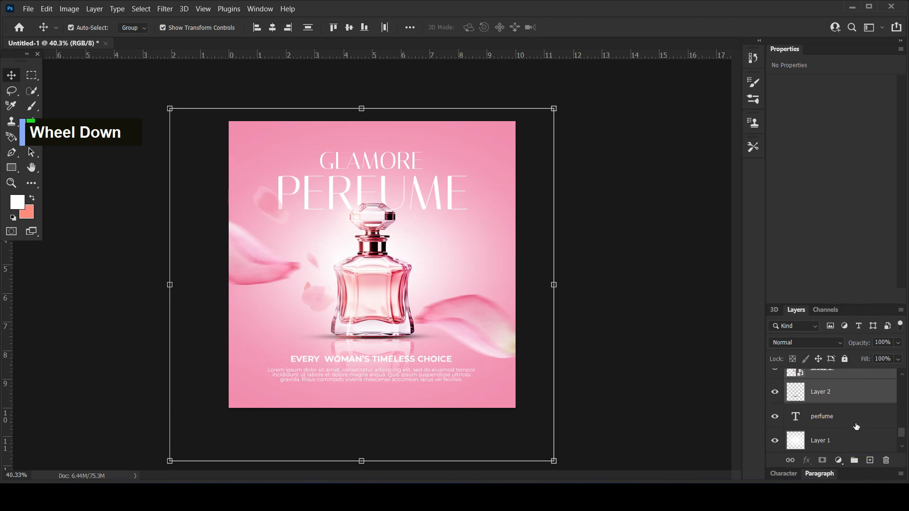
{"action": "scroll", "coordinate": [855, 426], "scroll_direction": "down", "scroll_amount": 1}
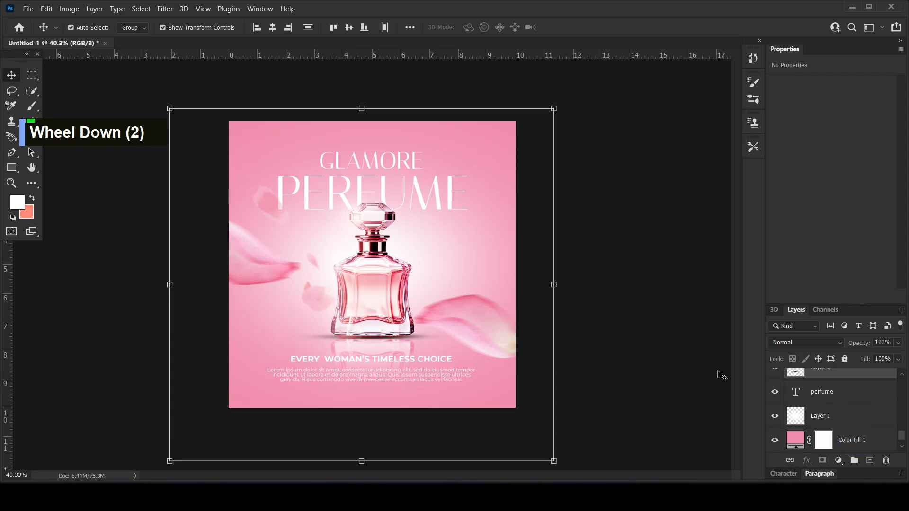
{"action": "scroll", "coordinate": [885, 429], "scroll_direction": "up", "scroll_amount": 6}
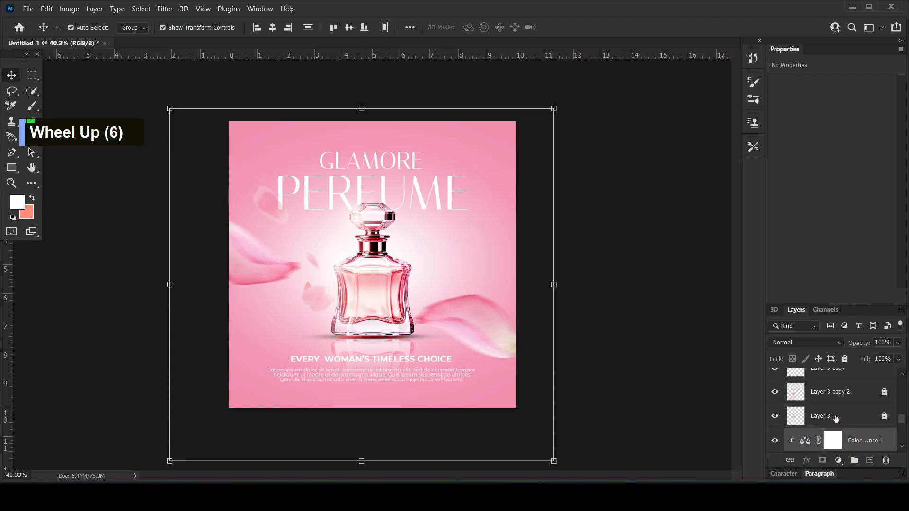
{"action": "scroll", "coordinate": [836, 419], "scroll_direction": "up", "scroll_amount": 3}
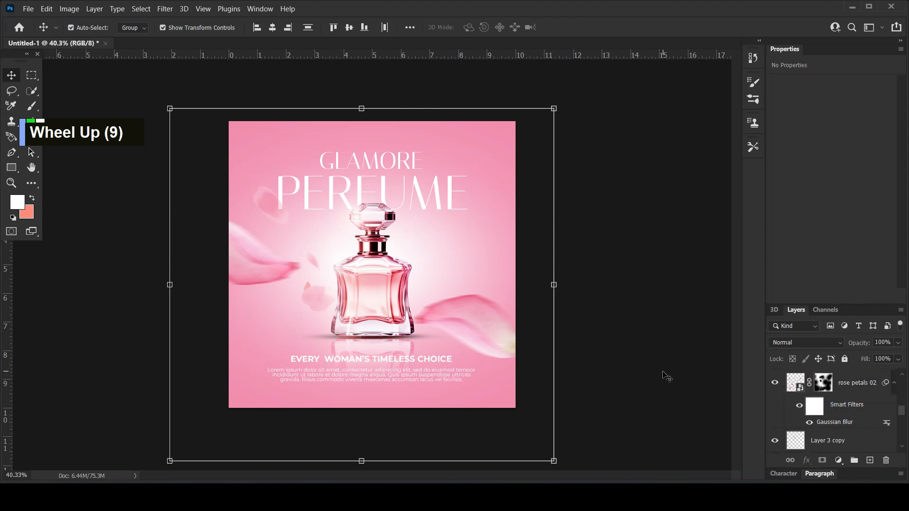
{"action": "key", "text": "shift+Up"}
{"action": "key", "text": "shift+Up"}
{"action": "key", "text": "shift+Up"}
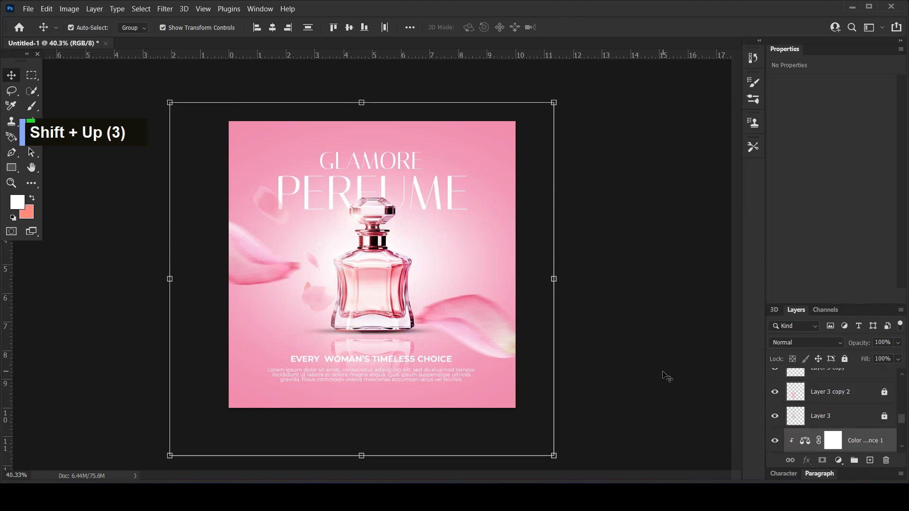
Move the bottle's reflection up by about 0.2 in to meet the raised bottle.
{"action": "left_click", "coordinate": [377, 349]}
{"action": "key", "text": "shift+Up"}
{"action": "key", "text": "shift+Up"}
{"action": "key", "text": "shift+Up"}
{"action": "left_click", "coordinate": [639, 268]}
Undo the accidental text change, and nudge the tagline and placeholder paragraph back up by about 0.2 in.
{"action": "left_click", "coordinate": [433, 365]}
{"action": "left_click", "coordinate": [445, 359]}
{"action": "left_click", "coordinate": [447, 376], "text": "shift"}
{"action": "left_click", "coordinate": [447, 375], "text": "shift"}
{"action": "key", "text": "ctrl+z"}
{"action": "key", "text": "Return"}
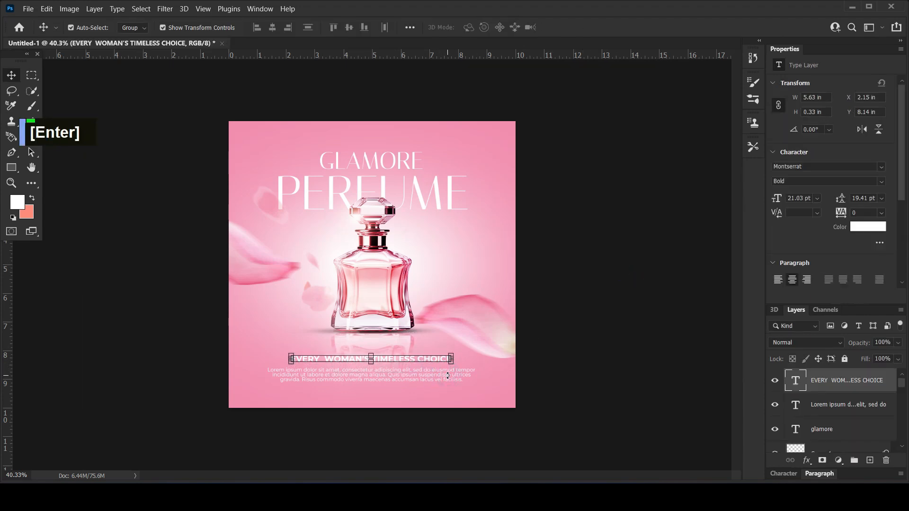
{"action": "left_click", "coordinate": [454, 379], "text": "shift"}
{"action": "key", "text": "shift+Up"}
{"action": "key", "text": "shift+Up"}
{"action": "key", "text": "shift+Up"}
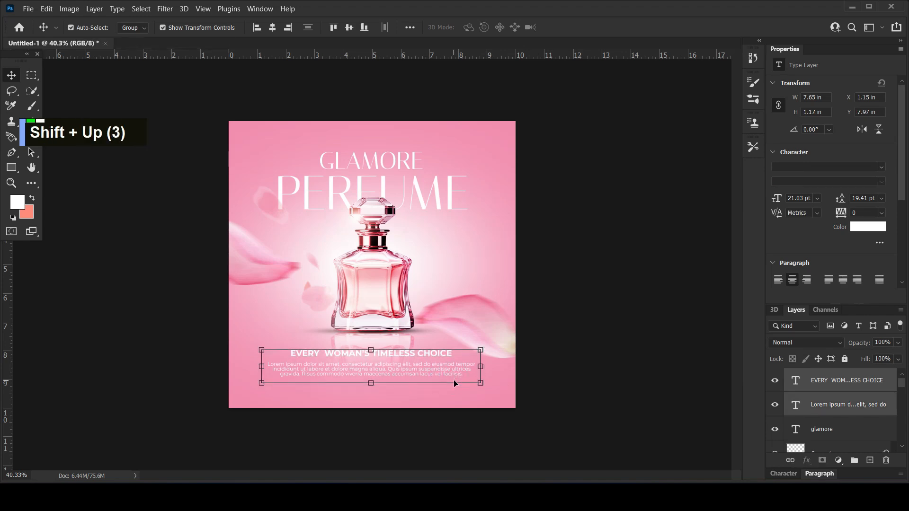
{"action": "left_click", "coordinate": [544, 324]}
Duplicate the tagline below the placeholder paragraph and change the copy's text to "ORDER NOW".
{"action": "left_click_drag", "start_coordinate": [417, 363], "coordinate": [413, 394], "text": "alt"}
{"action": "double_click", "coordinate": [413, 391]}
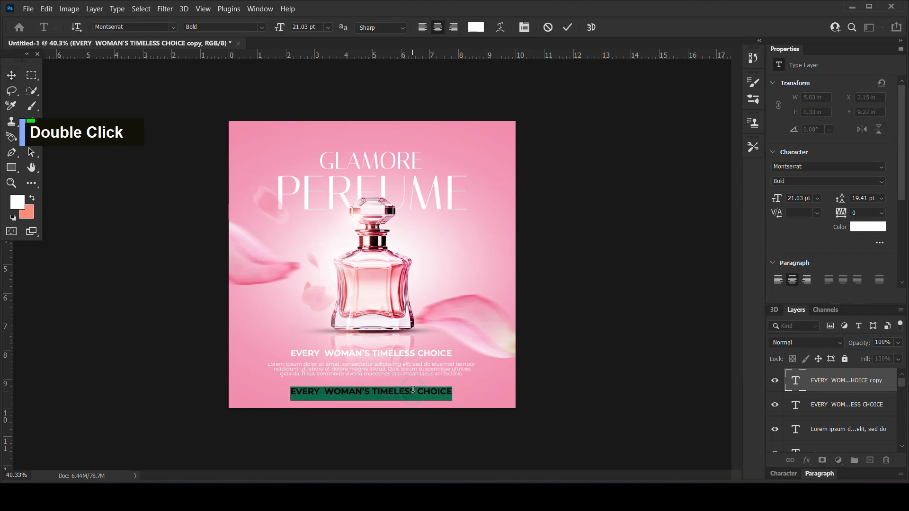
{"action": "type", "text": "ORDER NOW"}
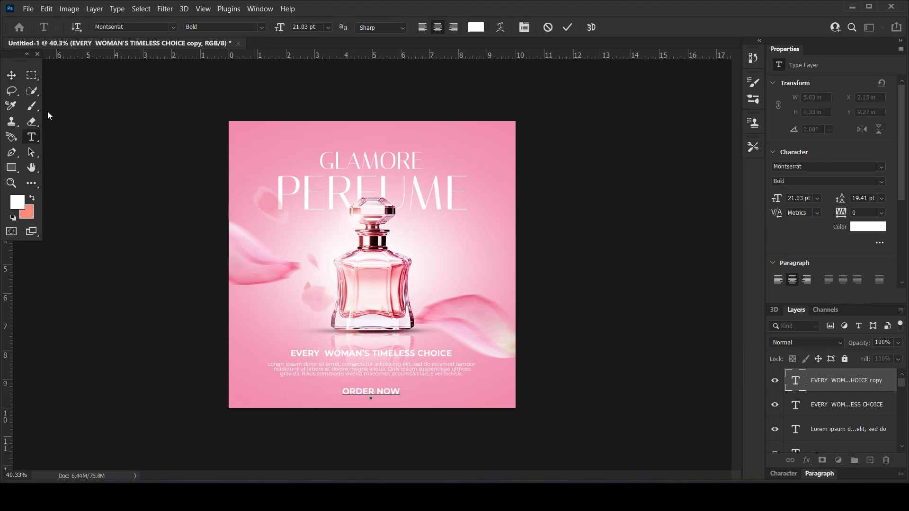
{"action": "left_click", "coordinate": [11, 74]}
{"action": "double_click", "coordinate": [93, 234]}
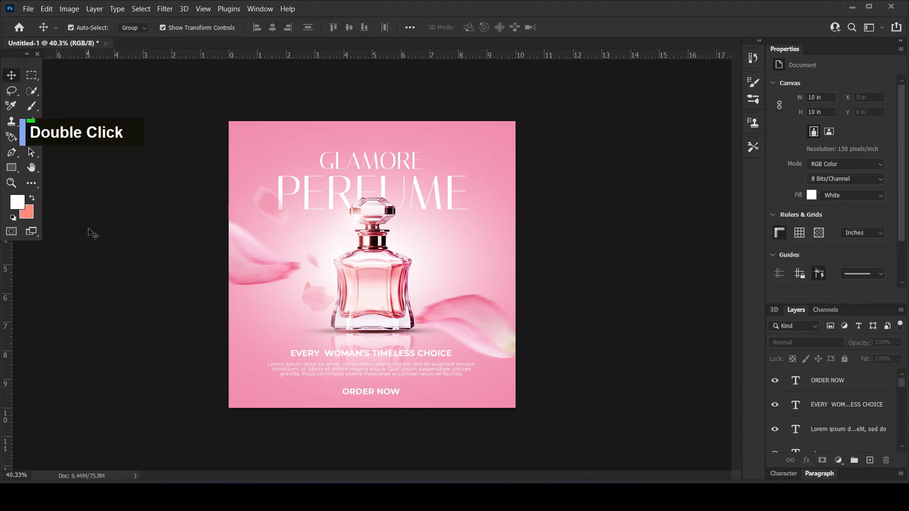
Draw a white rectangle about 2.53 by 0.47 in over ORDER NOW and round its corners to 35.5 px.
{"action": "left_click", "coordinate": [11, 167]}
{"action": "left_click_drag", "start_coordinate": [335, 385], "coordinate": [406, 398]}
{"action": "mouse_move", "coordinate": [797, 232]}
{"action": "left_mouse_down"}
{"action": "mouse_move", "coordinate": [818, 231]}
{"action": "mouse_move", "coordinate": [800, 233]}
{"action": "left_mouse_up"}
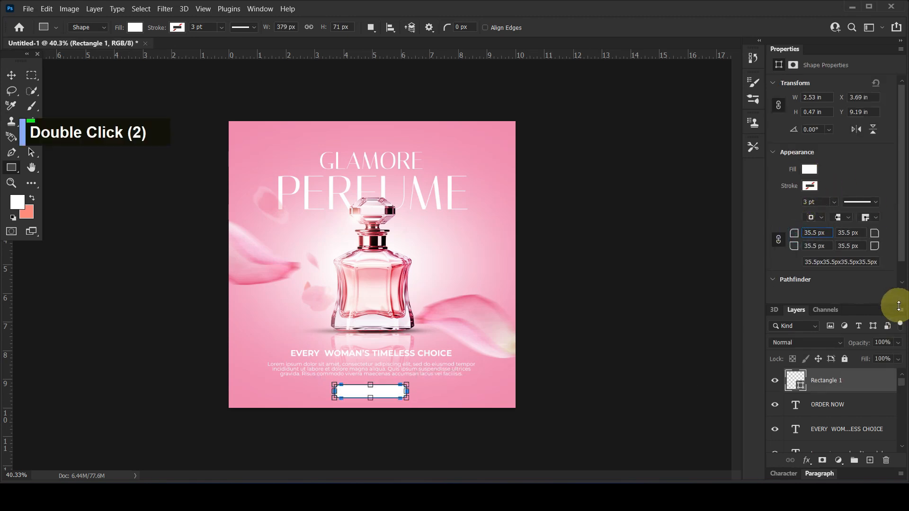
Change the rounded rectangle's fill to the darker pink c86989.
{"action": "left_click", "coordinate": [808, 170]}
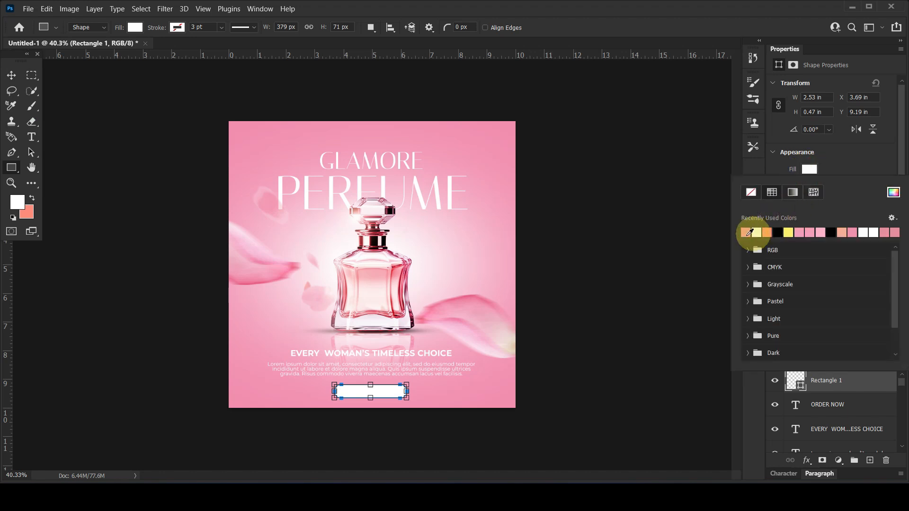
{"action": "left_click", "coordinate": [747, 232]}
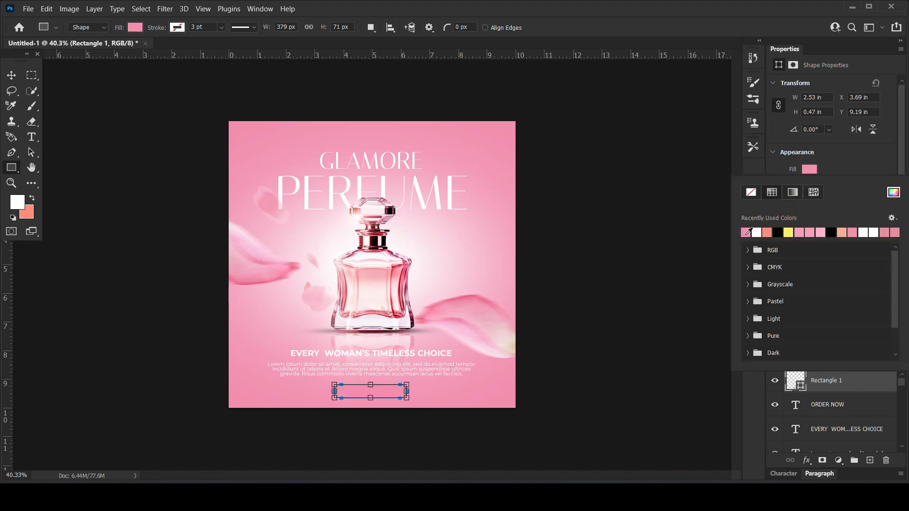
{"action": "left_click", "coordinate": [893, 194]}
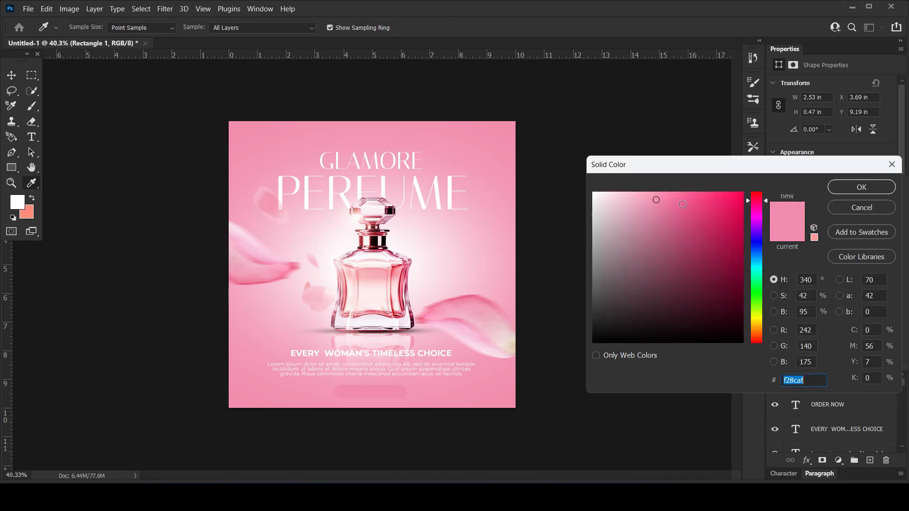
{"action": "left_click", "coordinate": [664, 225]}
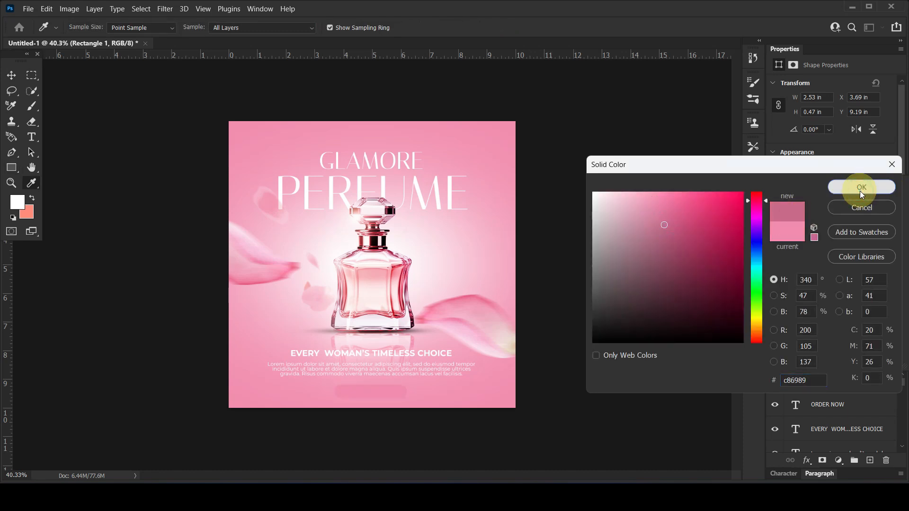
{"action": "left_click", "coordinate": [859, 188]}
Place the Rectangle 1 layer beneath the ORDER NOW text layer and deselect it.
{"action": "left_click_drag", "start_coordinate": [849, 380], "coordinate": [847, 412]}
{"action": "left_click", "coordinate": [11, 75]}
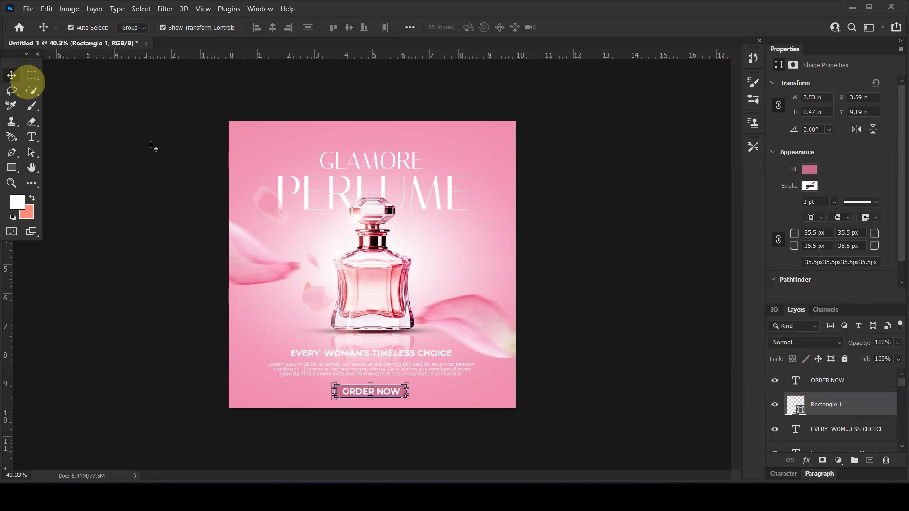
{"action": "left_click", "coordinate": [615, 292]}
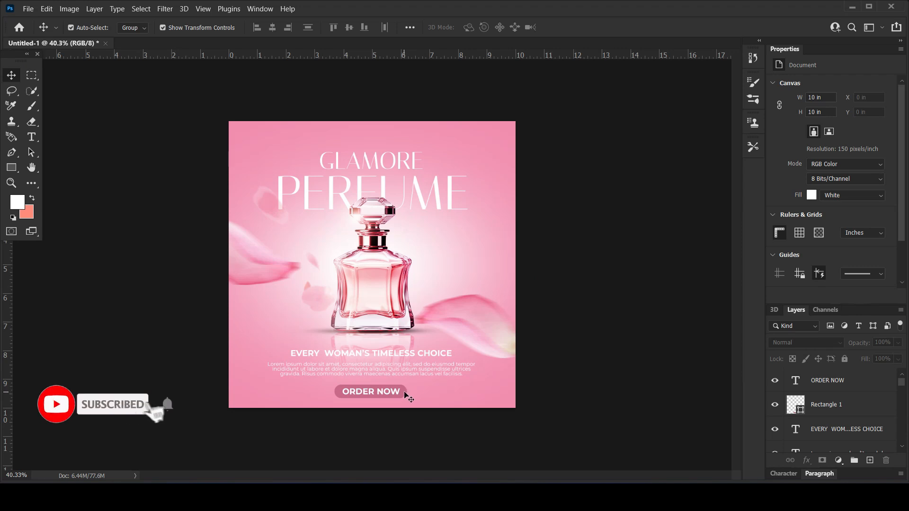
Add a vertical guide at the canvas center and nudge the button rectangle right to X 3.74 in.
{"action": "left_click_drag", "start_coordinate": [8, 308], "coordinate": [372, 315]}
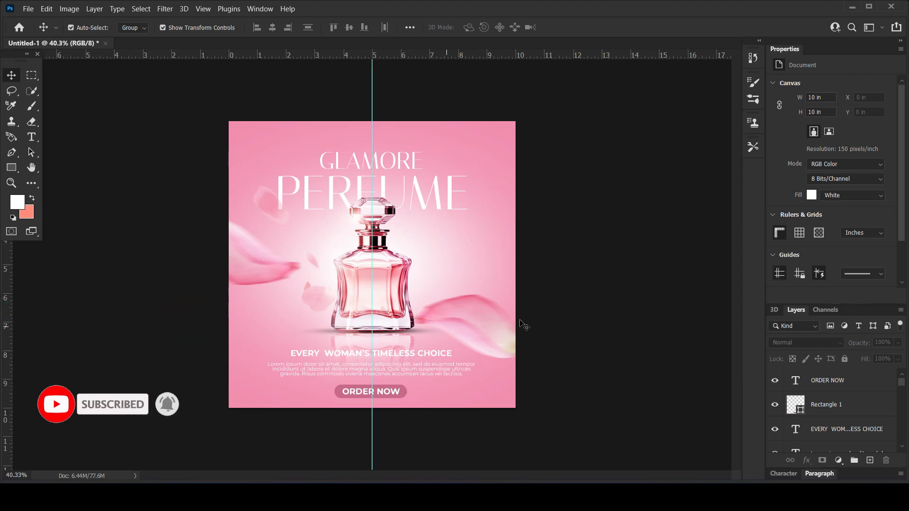
{"action": "left_click", "coordinate": [405, 391]}
{"action": "key", "text": "Right"}
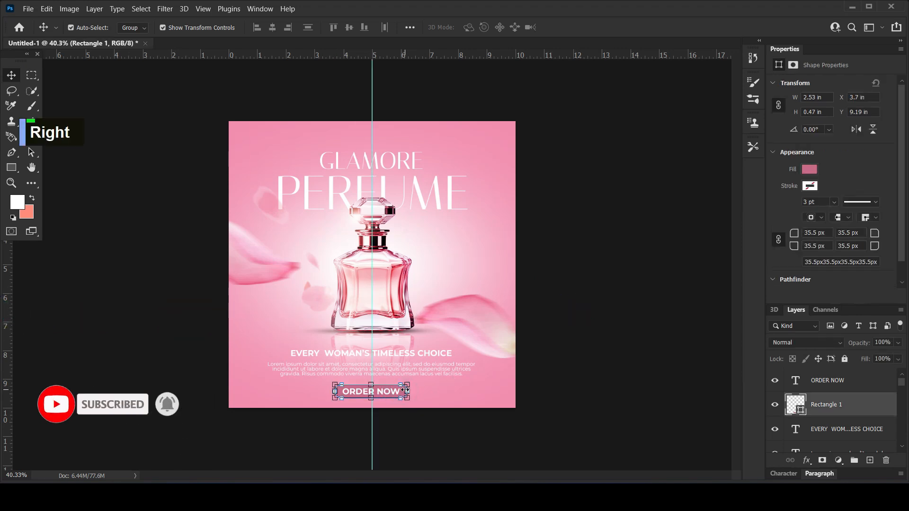
{"action": "key", "text": "Right"}
{"action": "key", "text": "Right"}
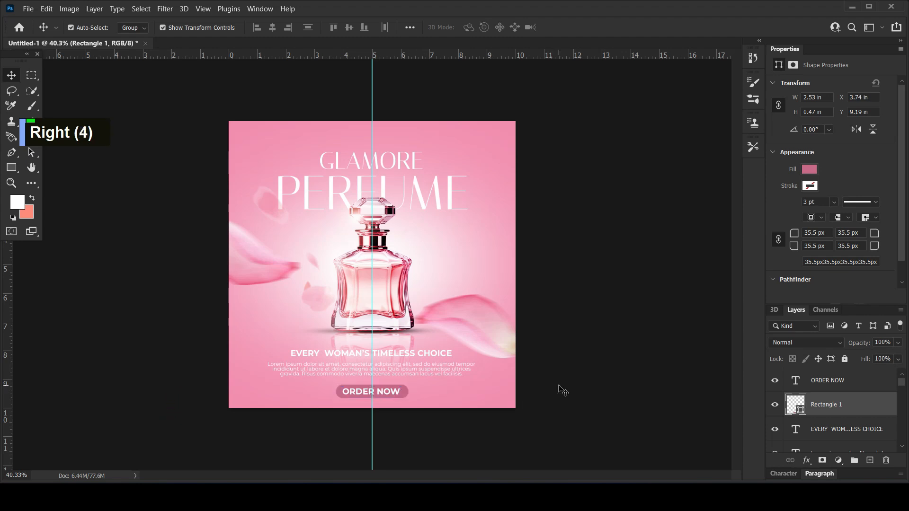
{"action": "left_click", "coordinate": [560, 388]}
Nudge the ORDER NOW text right to X 4 in so it is centered on the guide.
{"action": "left_click", "coordinate": [390, 392]}
{"action": "key", "text": "Right"}
{"action": "key", "text": "Right"}
{"action": "key", "text": "Right"}
{"action": "key", "text": "Right"}
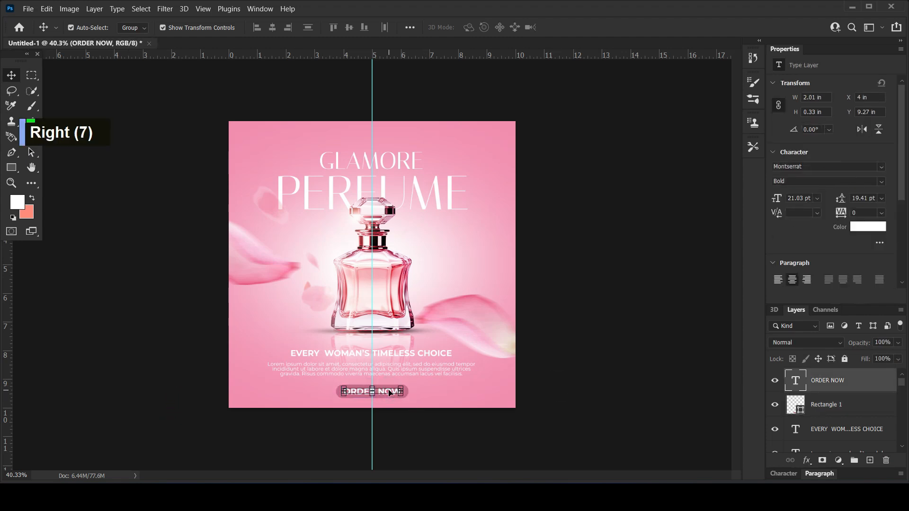
{"action": "left_click", "coordinate": [588, 305]}
Lower the button rectangle's opacity to about 53% and remove the vertical center guide.
{"action": "left_click", "coordinate": [406, 392]}
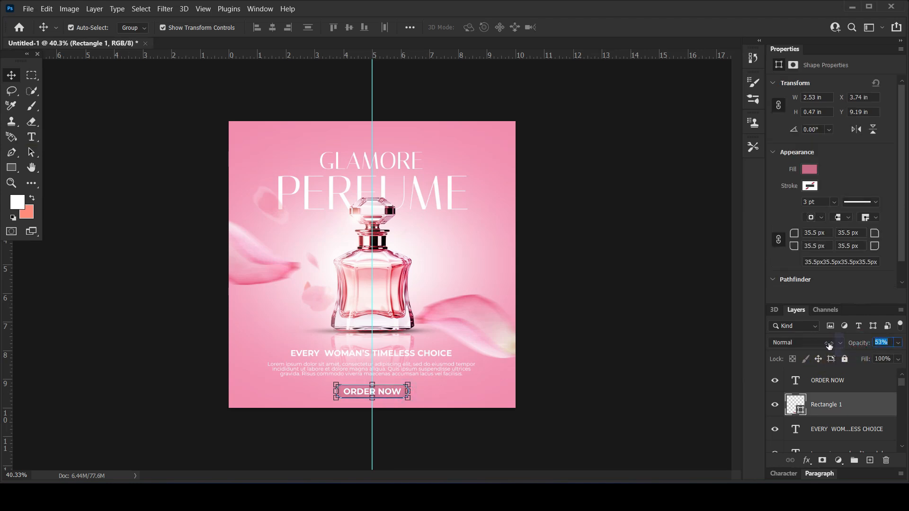
{"action": "left_click", "coordinate": [669, 339]}
{"action": "scroll", "coordinate": [629, 284], "scroll_direction": "down", "scroll_amount": 2}
{"action": "left_click_drag", "start_coordinate": [372, 121], "coordinate": [4, 187]}
{"action": "left_click", "coordinate": [125, 301]}
{"action": "scroll", "coordinate": [557, 273], "scroll_direction": "up", "scroll_amount": 1}
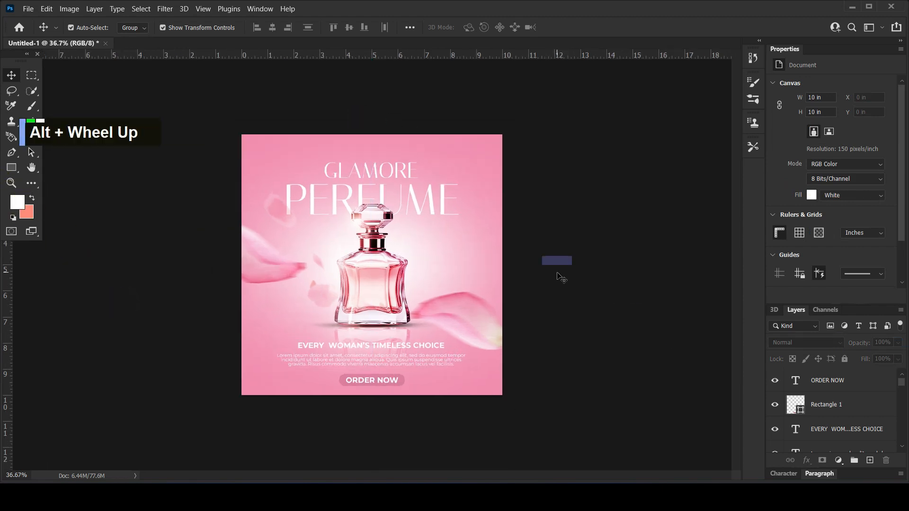
{"action": "scroll", "coordinate": [561, 278], "scroll_direction": "up", "scroll_amount": 1}
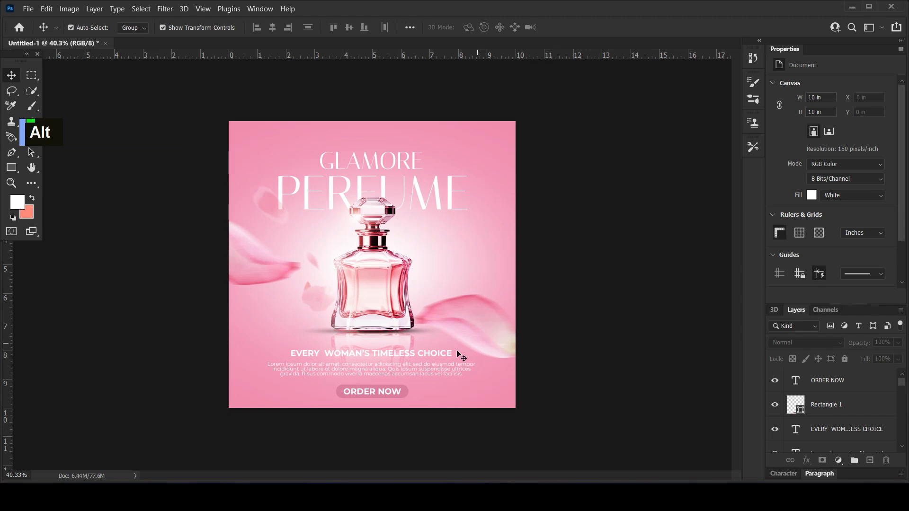
Scale the ORDER NOW text and its rectangle together to about 77.5% and nudge them up slightly.
{"action": "left_click", "coordinate": [389, 393]}
{"action": "left_click", "coordinate": [379, 392], "text": "shift"}
{"action": "left_click_drag", "start_coordinate": [408, 385], "coordinate": [400, 382]}
{"action": "key", "text": "shift+Up"}
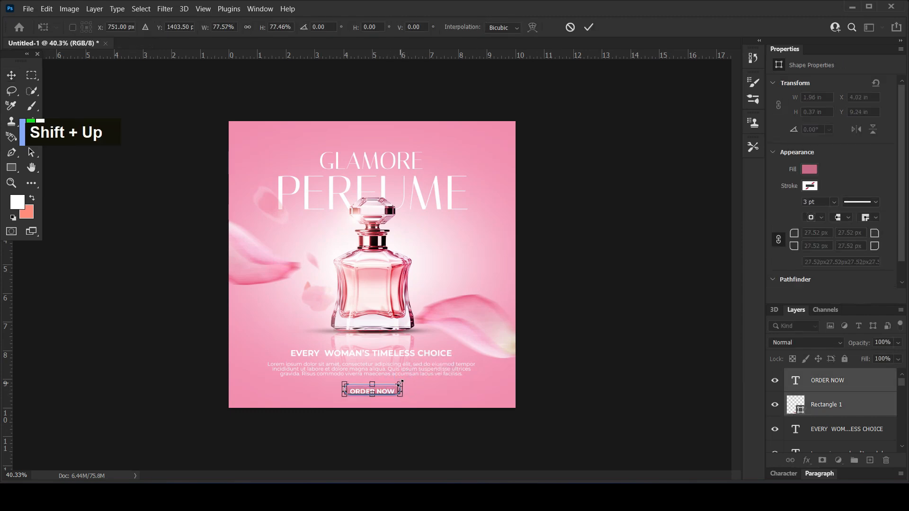
{"action": "key", "text": "Return"}
{"action": "left_click", "coordinate": [612, 353]}
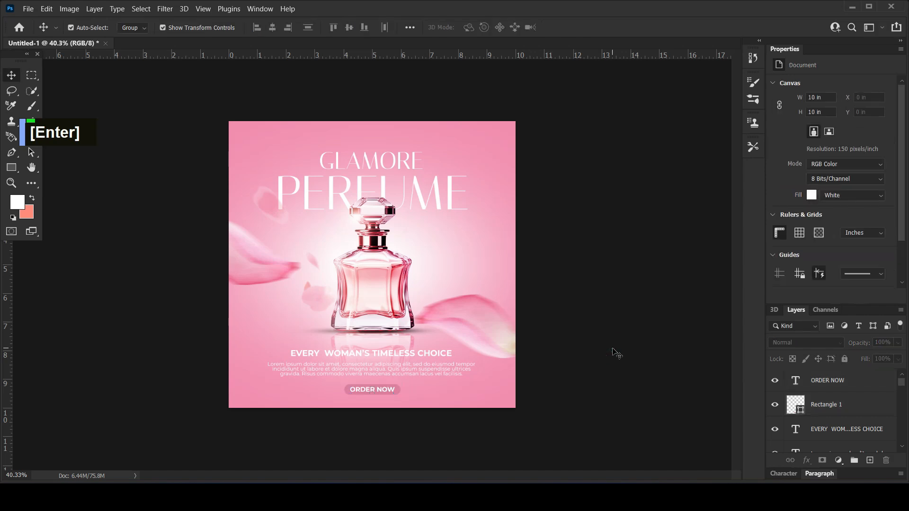